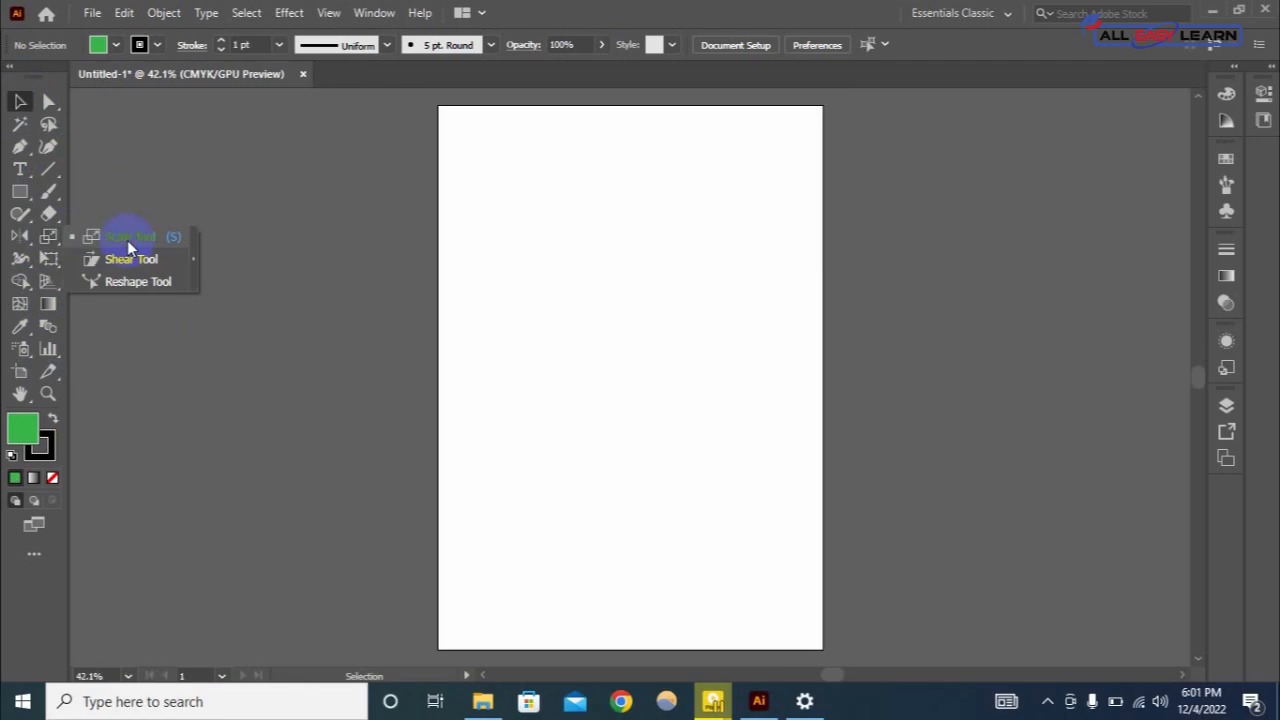
Draw a green square with the Rectangle tool in the upper part of the artboard.
click(127, 240)
click(21, 195)
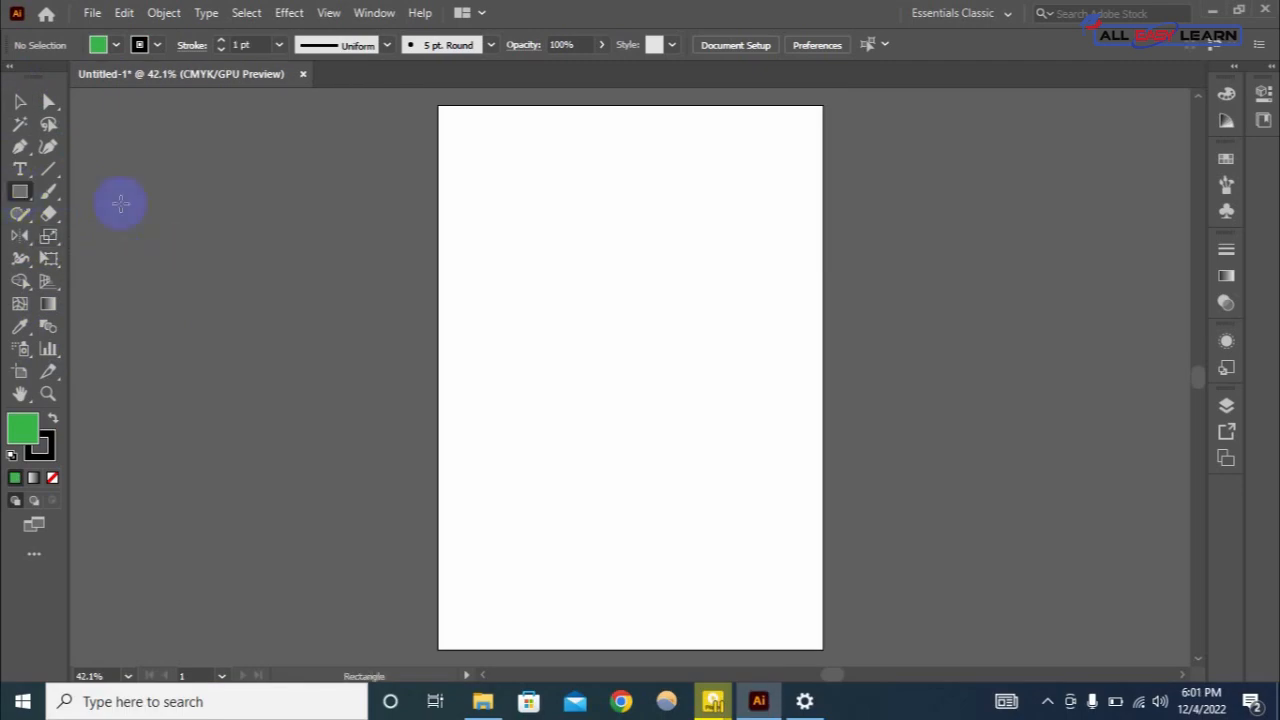
drag(534, 191, 620, 268)
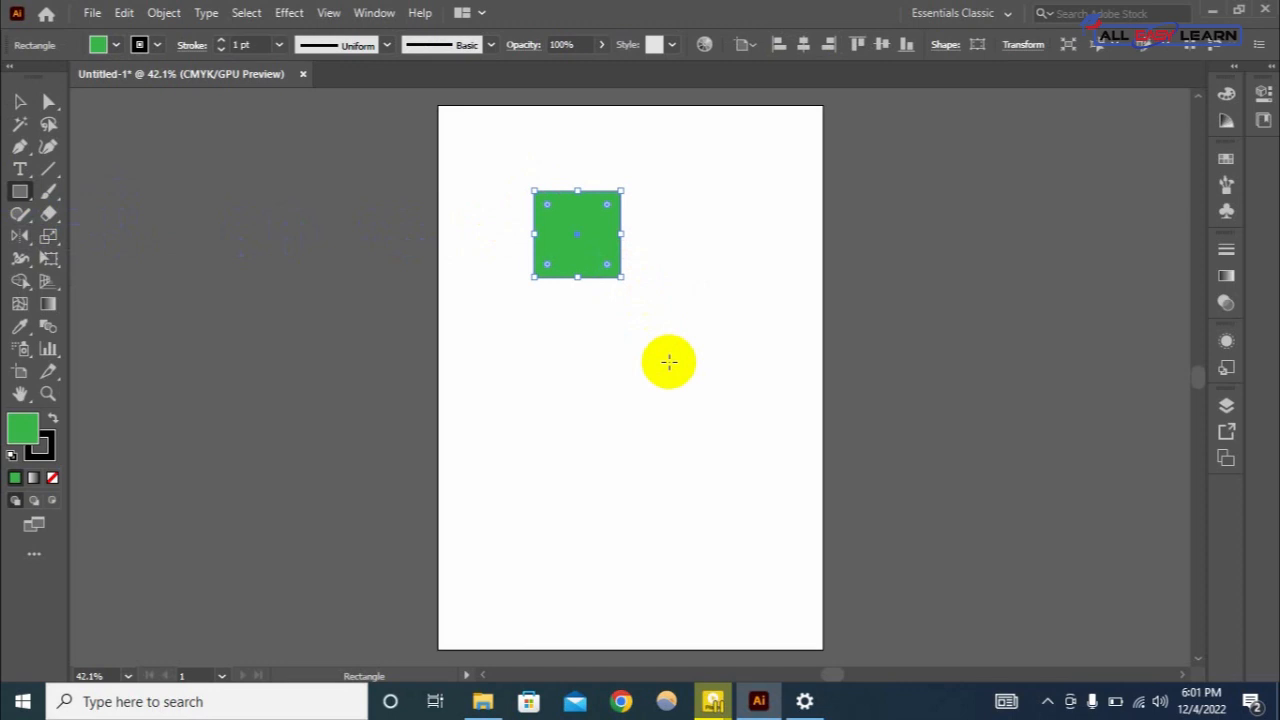
Scale the green square uniformly by 120%.
double_click(48, 236)
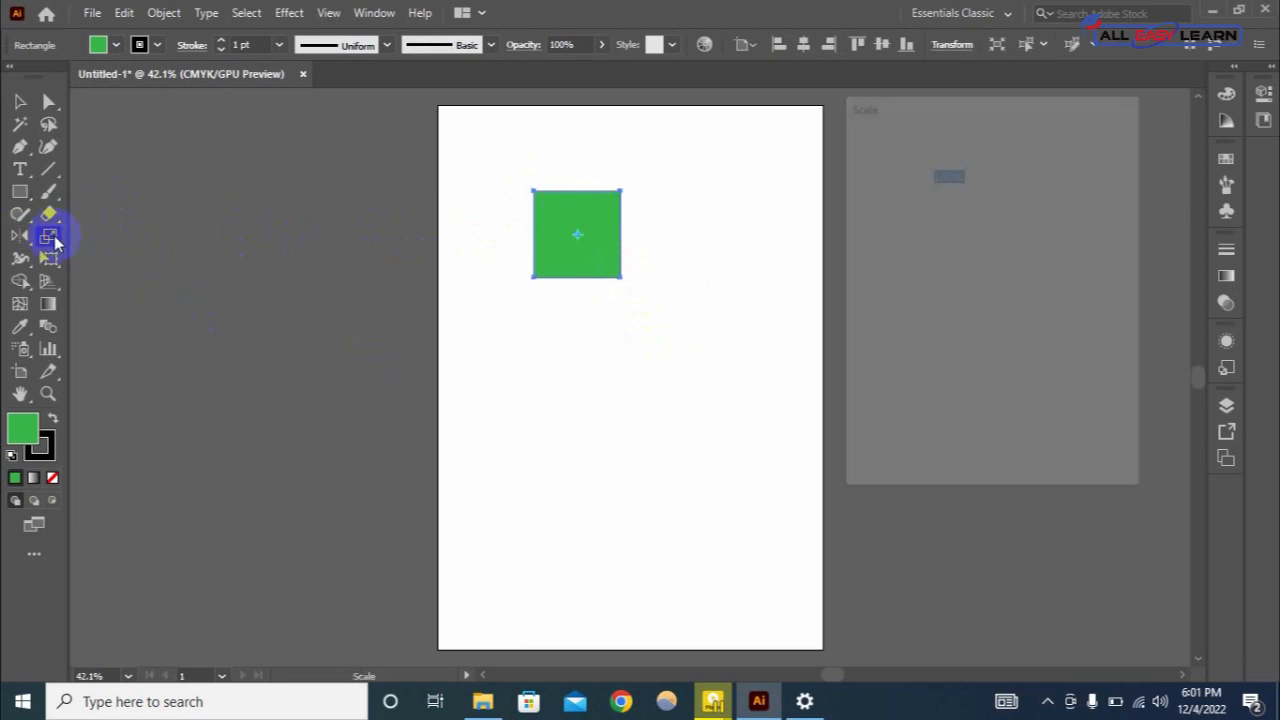
click(946, 173)
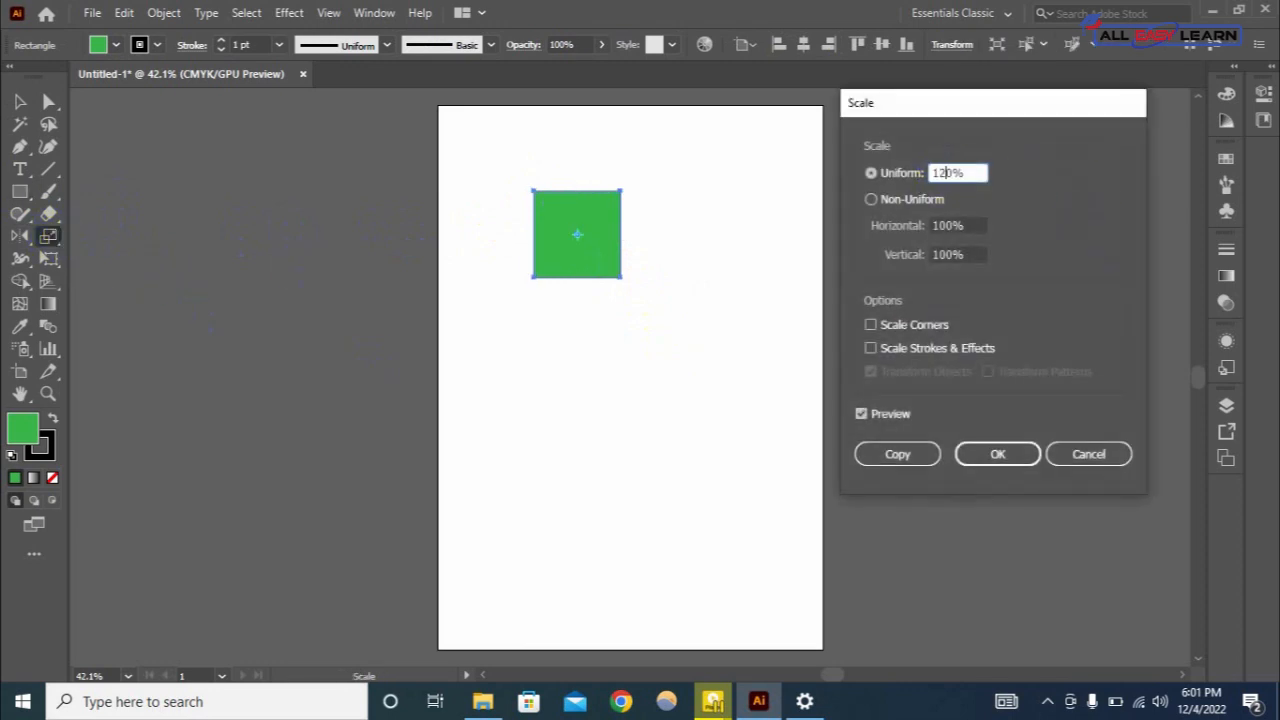
key(Return)
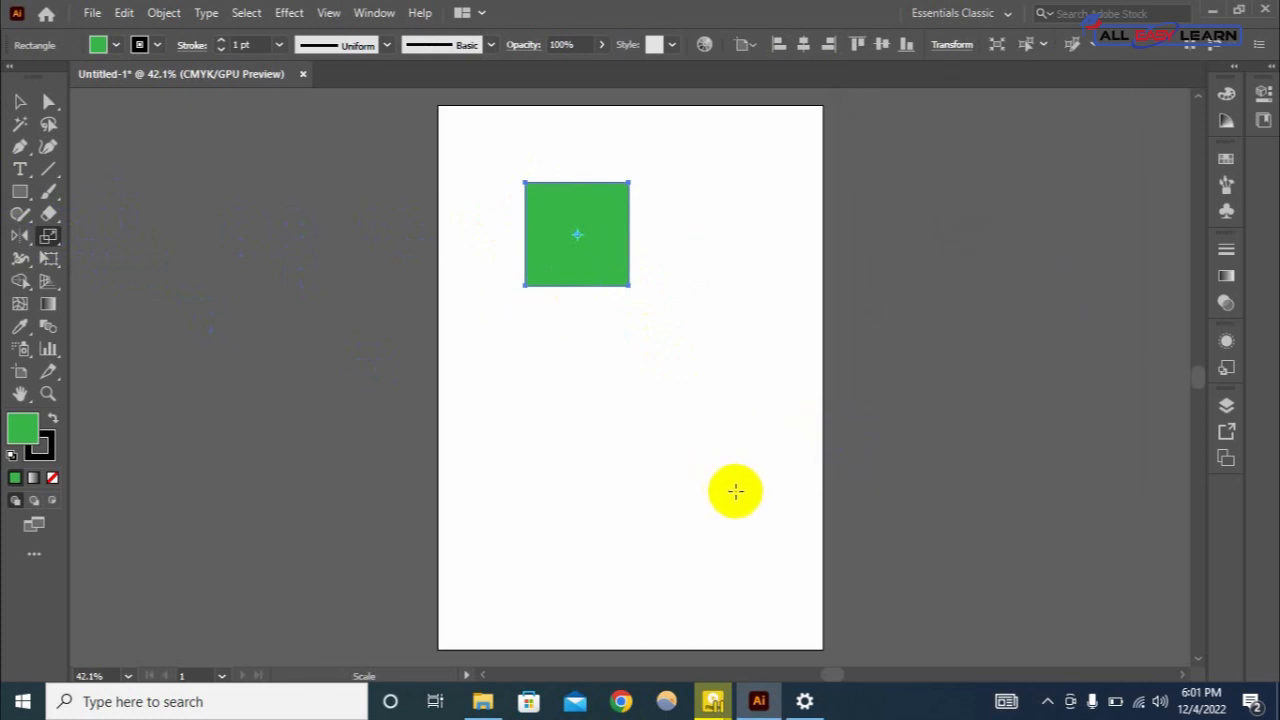
Scale the green square uniformly by 70%, and scale it once more by 140%.
click(48, 237)
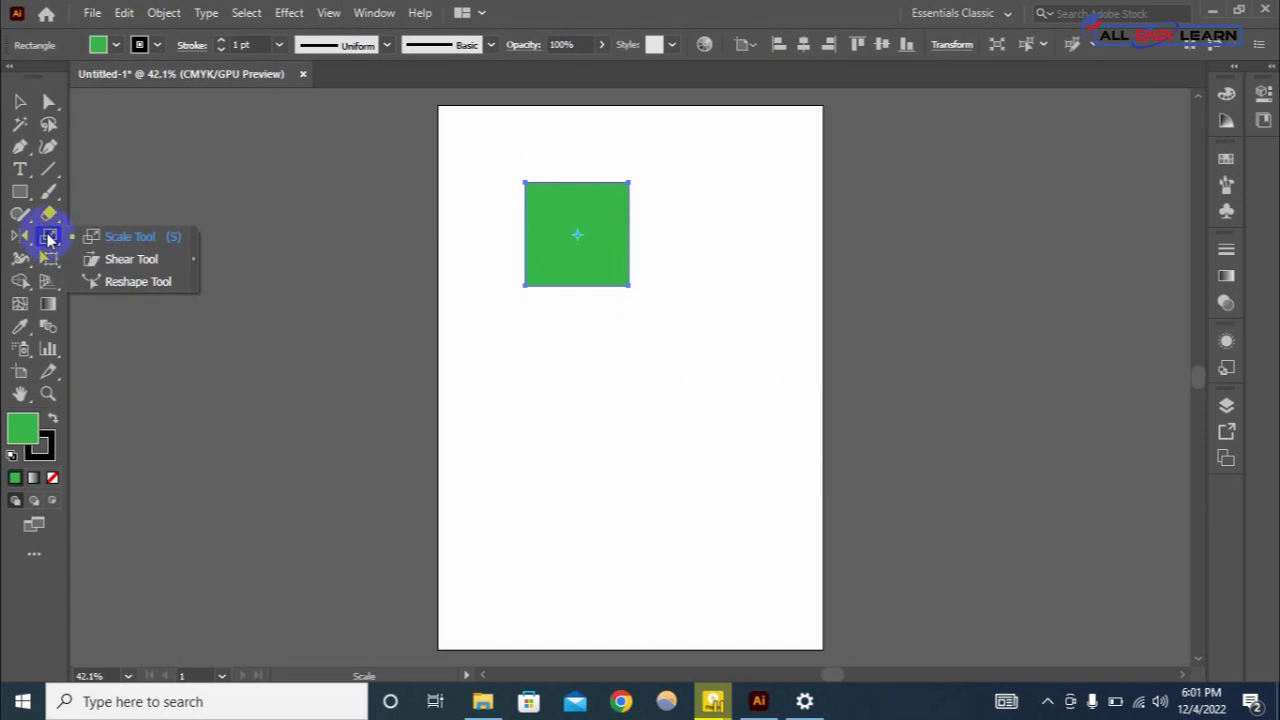
double_click(48, 237)
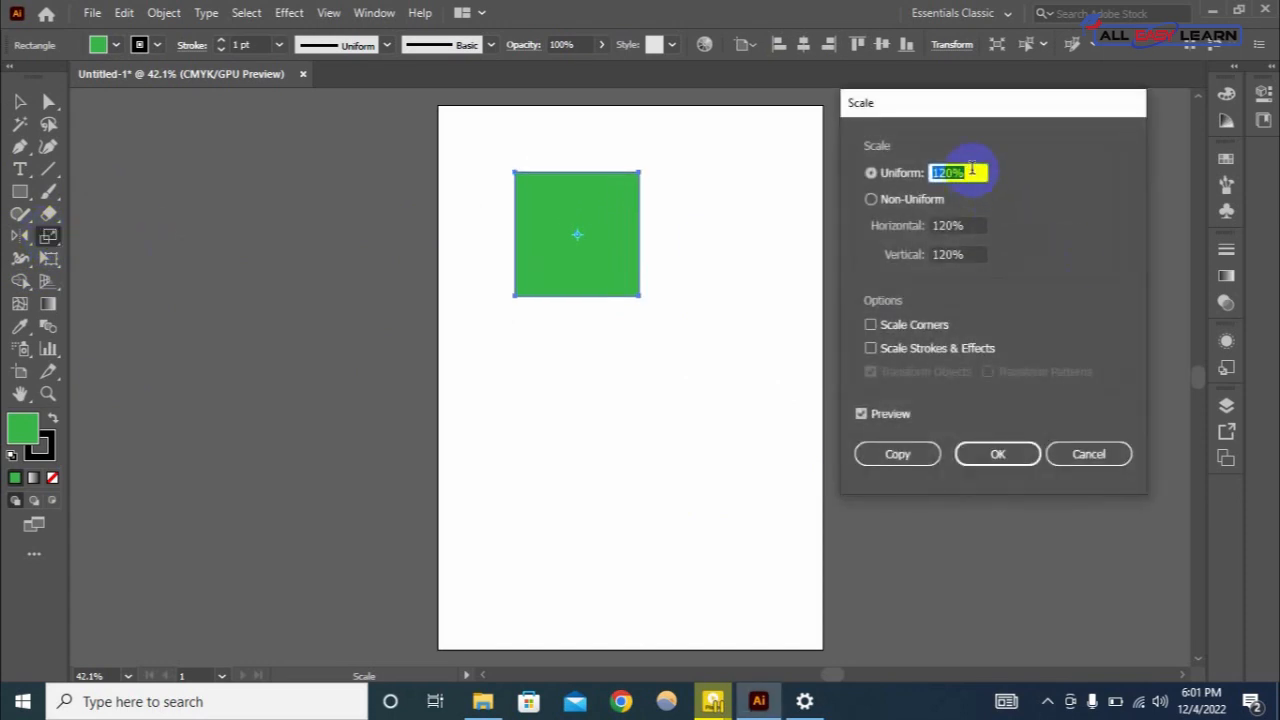
key(BackSpace)
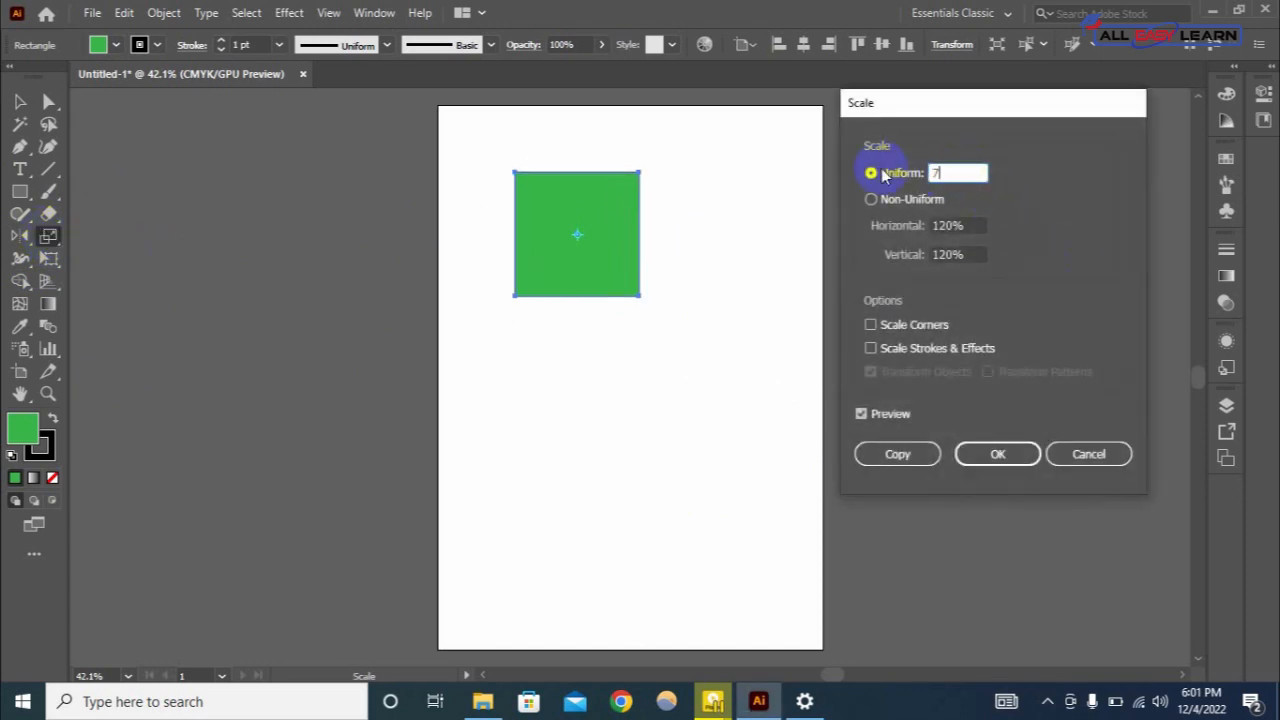
key(Return)
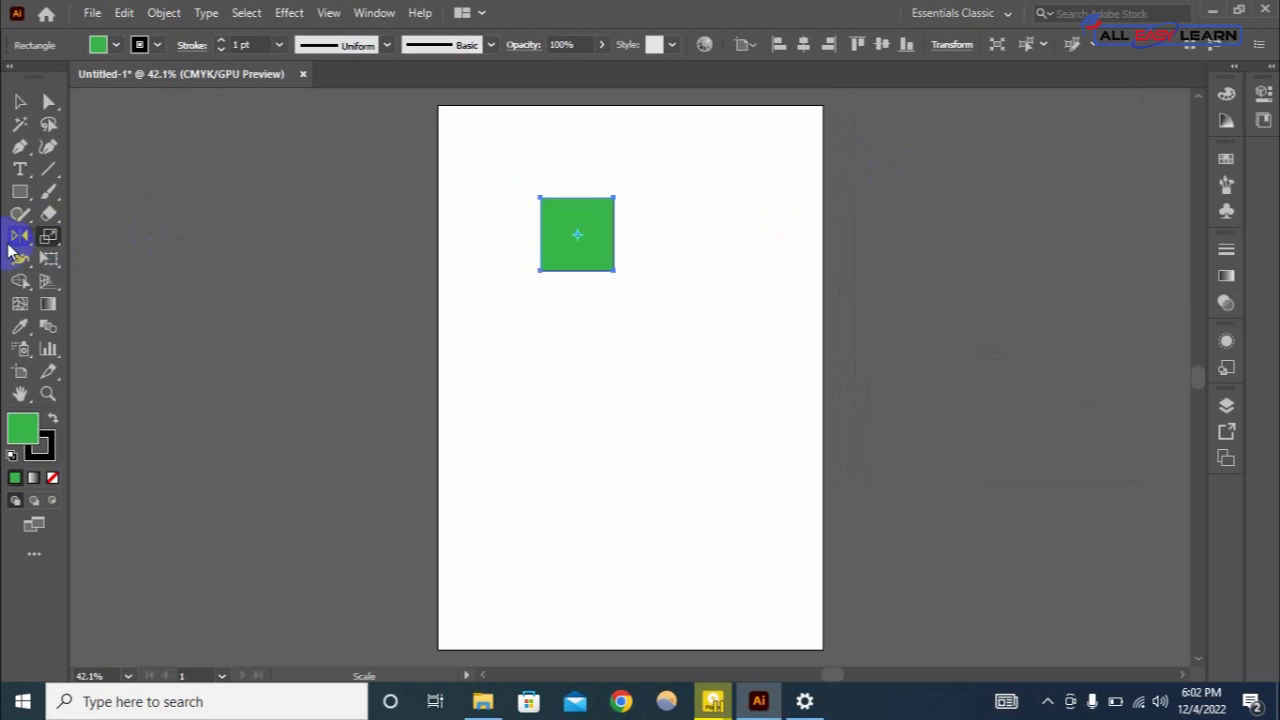
double_click(48, 236)
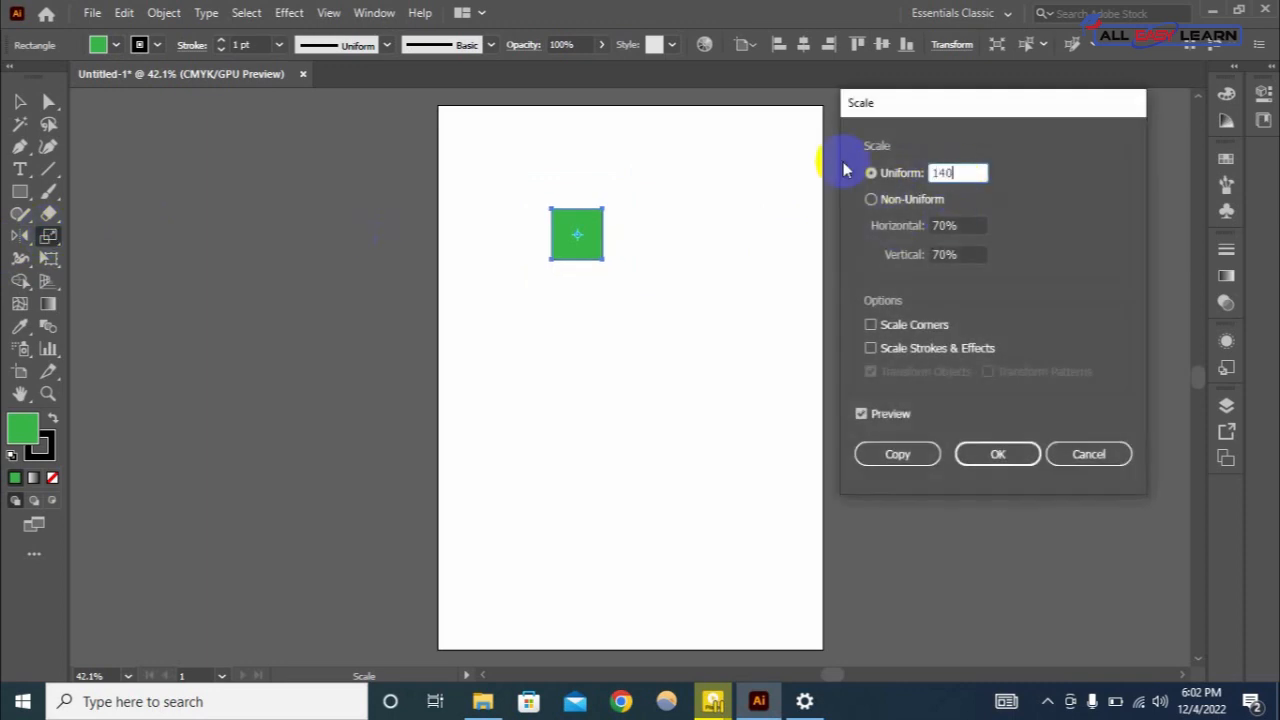
key(Return)
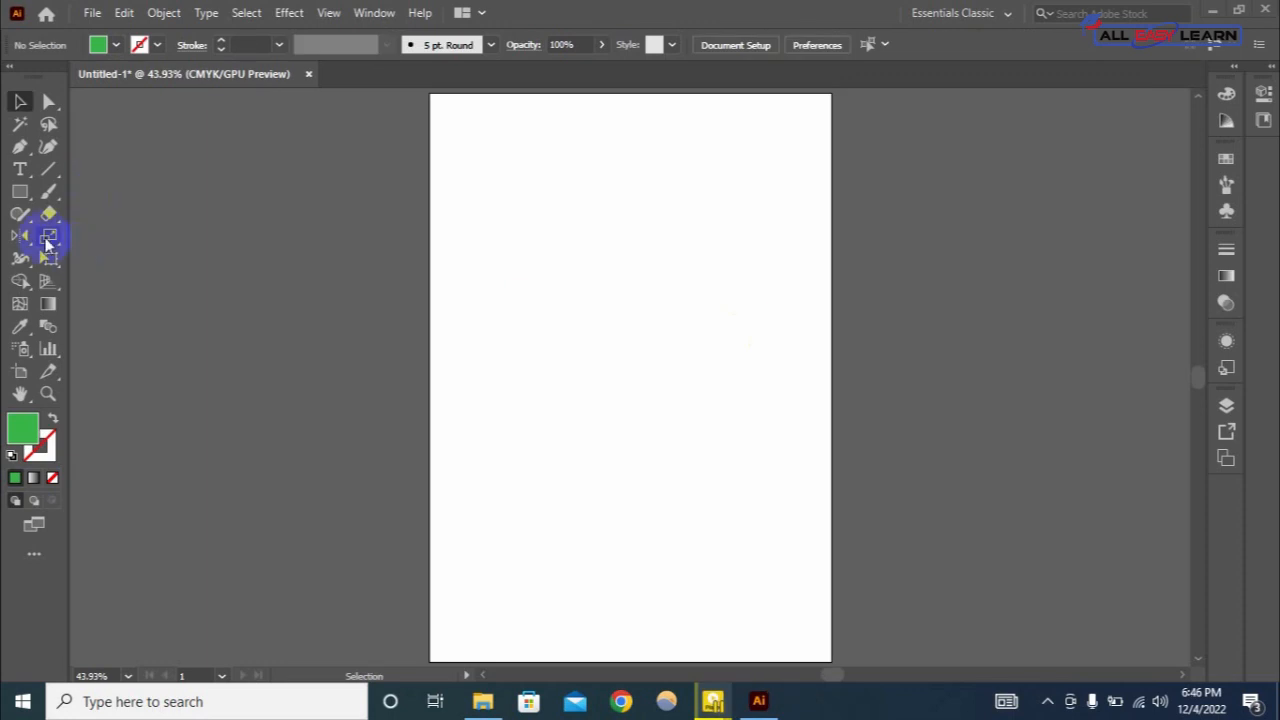
Paint green outlines of a tree's leafy crown and its trunk with branches using the Paintbrush tool.
drag(48, 236, 127, 256)
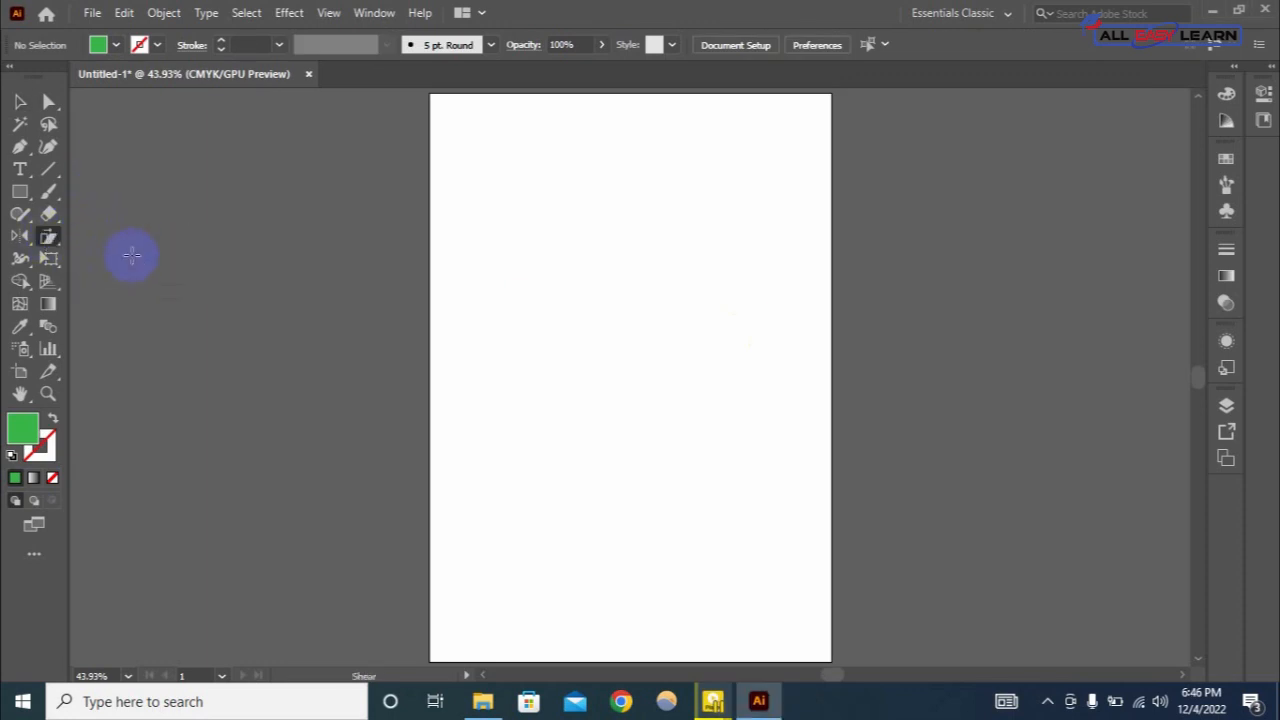
click(47, 190)
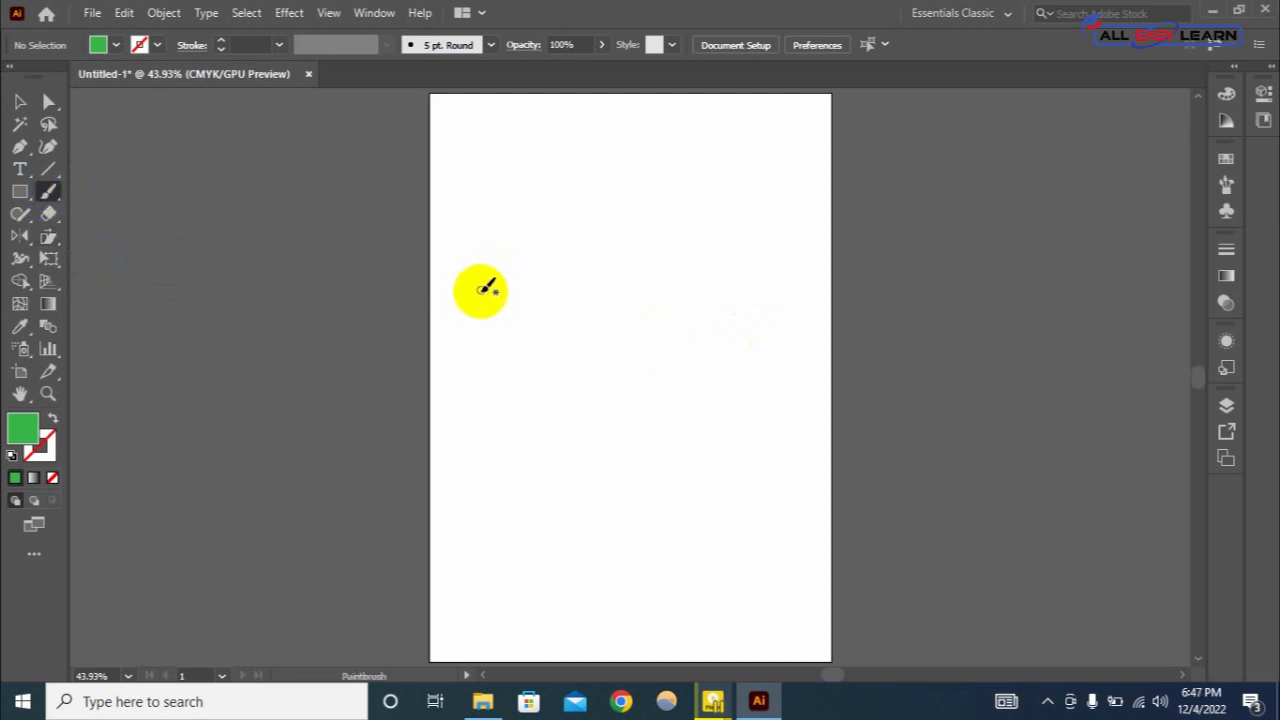
mouse_move(494, 280)
mouse_down()
mouse_move(513, 390)
mouse_move(481, 498)
mouse_move(504, 499)
mouse_move(509, 483)
mouse_move(517, 511)
mouse_move(547, 520)
mouse_move(551, 479)
mouse_move(580, 509)
mouse_move(606, 509)
mouse_move(562, 388)
mouse_move(568, 289)
mouse_move(633, 223)
mouse_move(605, 208)
mouse_move(537, 270)
mouse_move(541, 168)
mouse_move(519, 171)
mouse_move(510, 269)
mouse_move(447, 233)
mouse_move(442, 260)
mouse_move(440, 287)
mouse_move(466, 268)
mouse_move(500, 292)
mouse_move(493, 327)
mouse_move(429, 329)
mouse_move(386, 251)
mouse_move(399, 242)
mouse_move(350, 129)
mouse_move(469, 98)
mouse_move(506, 121)
mouse_move(532, 79)
mouse_move(597, 113)
mouse_move(598, 142)
mouse_move(668, 157)
mouse_move(677, 262)
mouse_move(650, 273)
mouse_move(634, 318)
mouse_move(602, 316)
mouse_move(563, 345)
mouse_up()
Swap fill and stroke on the whole tree drawing so its shapes have a green fill and no stroke.
click(17, 102)
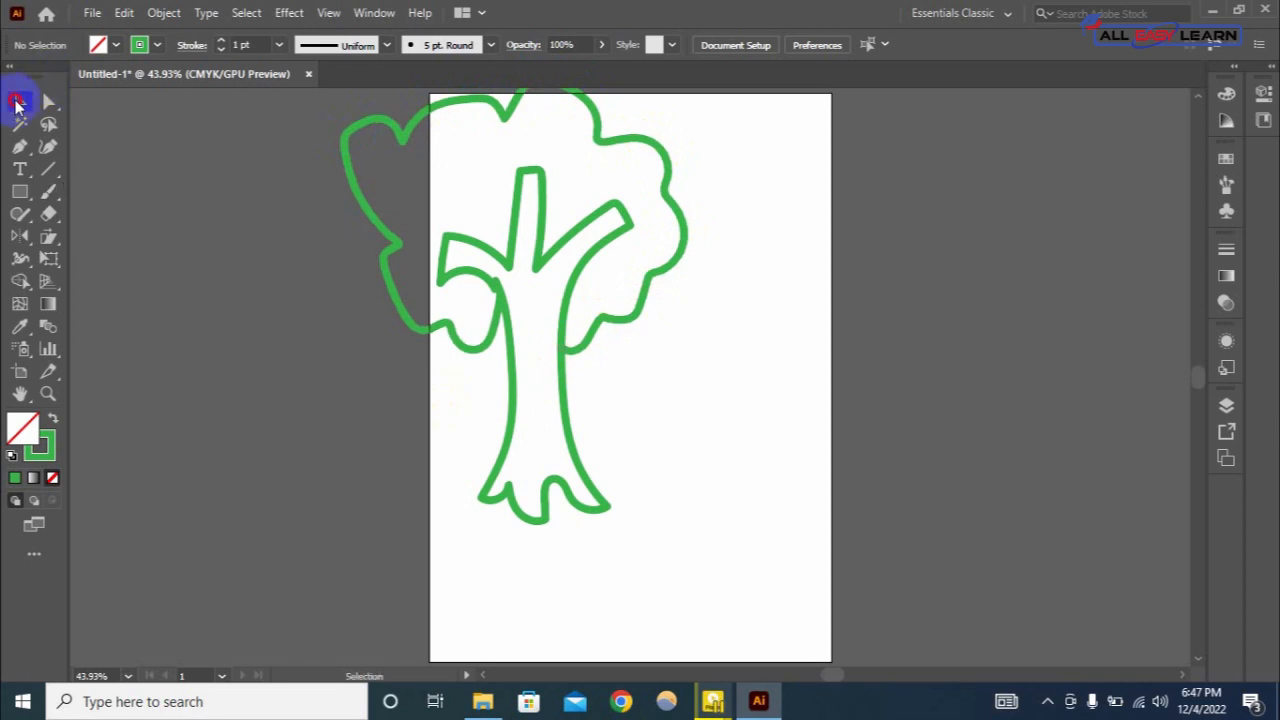
drag(251, 197, 691, 520)
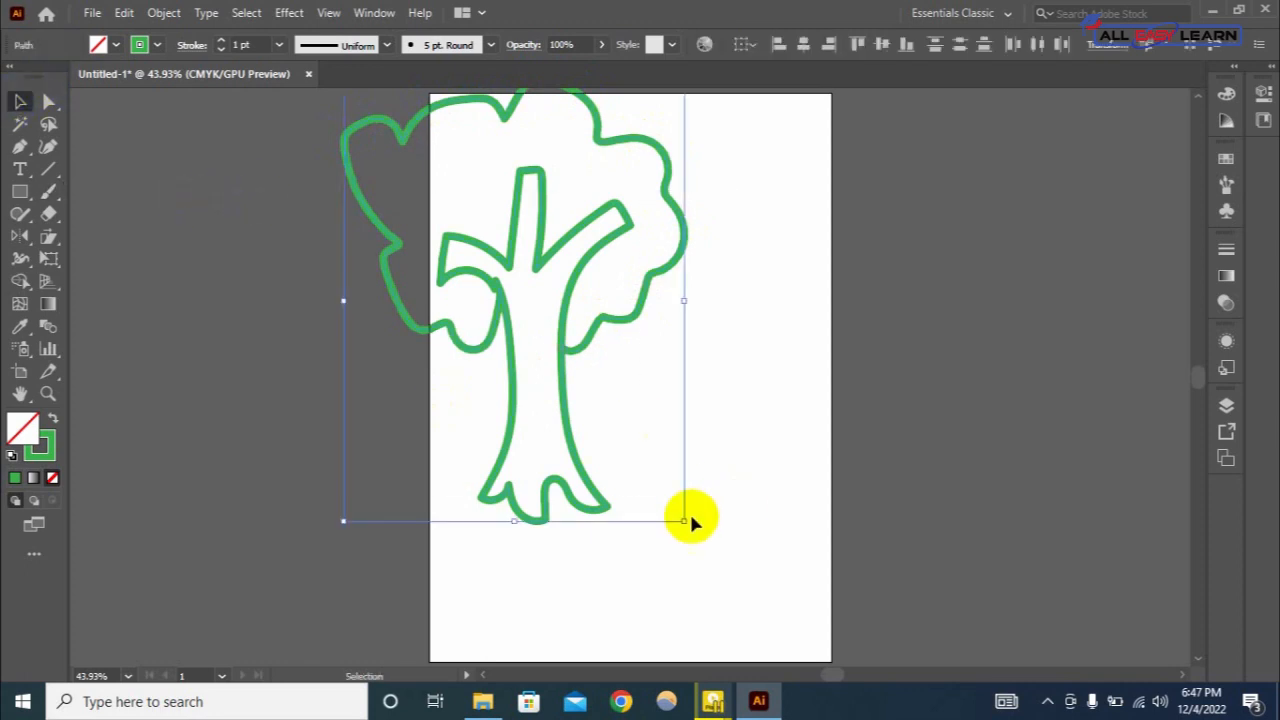
click(55, 418)
click(449, 423)
Fill the tree's trunk and branches with dark brown.
click(510, 440)
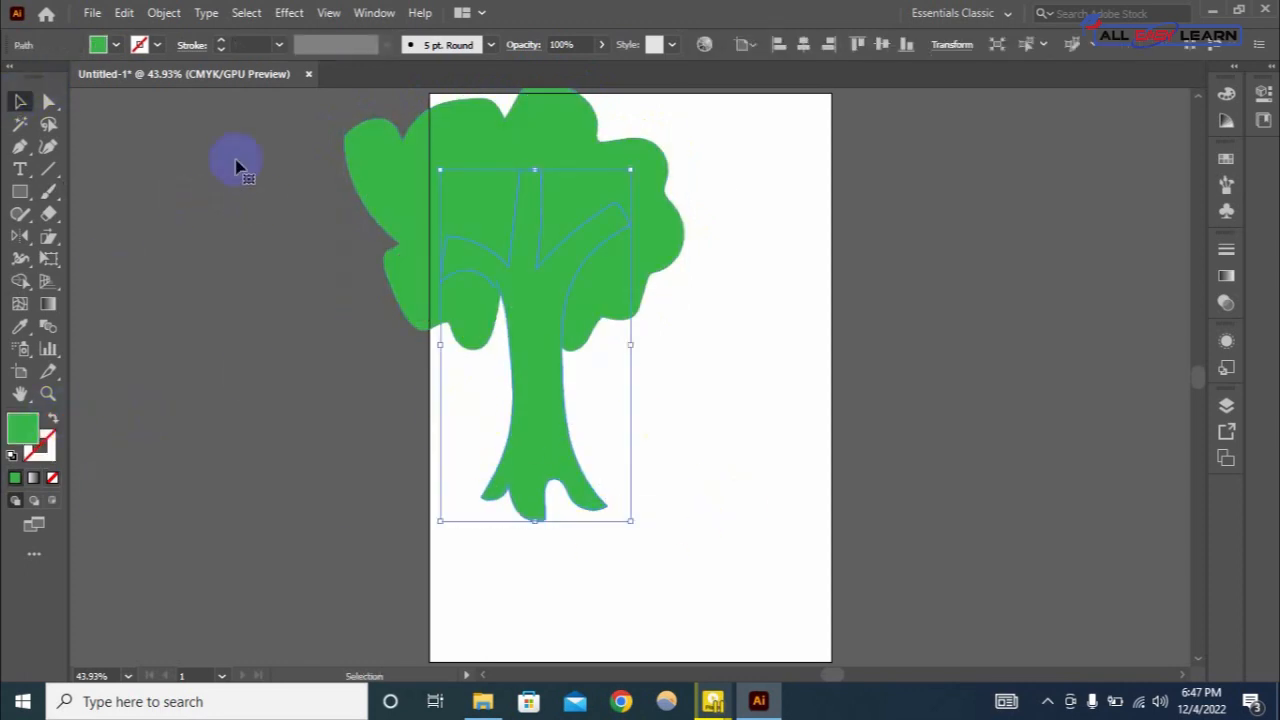
click(97, 47)
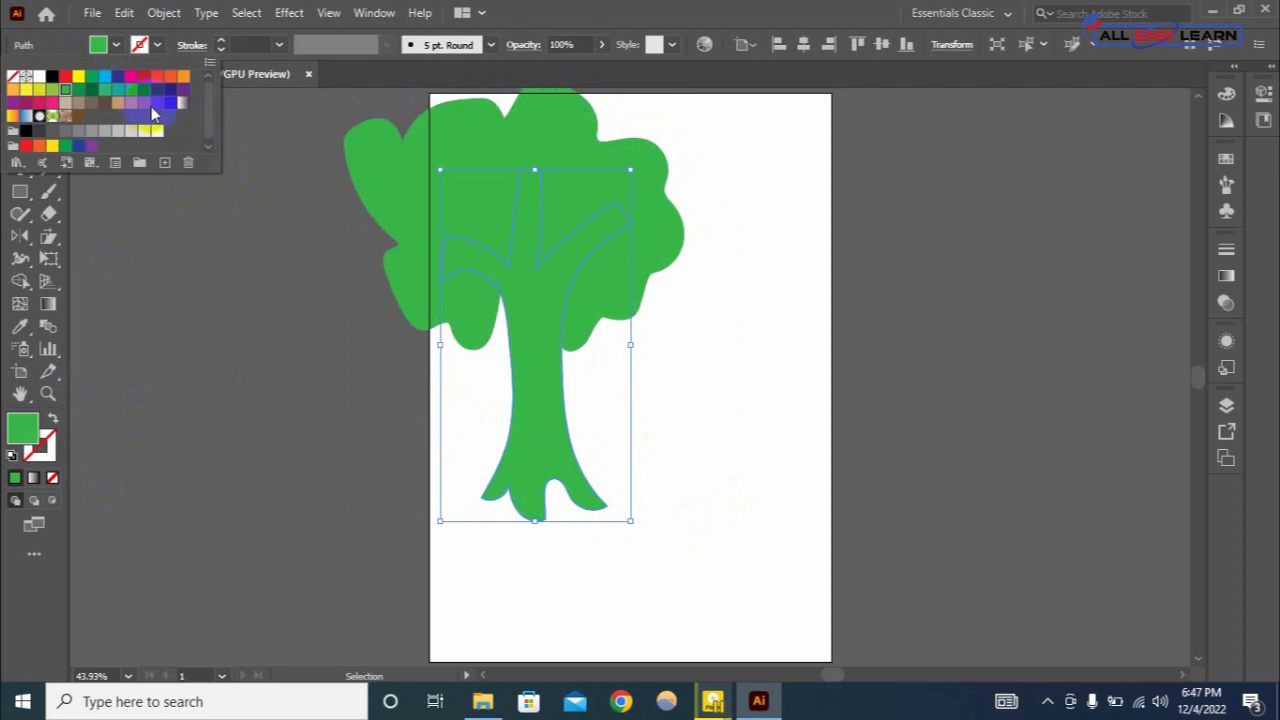
click(157, 113)
click(269, 260)
click(269, 269)
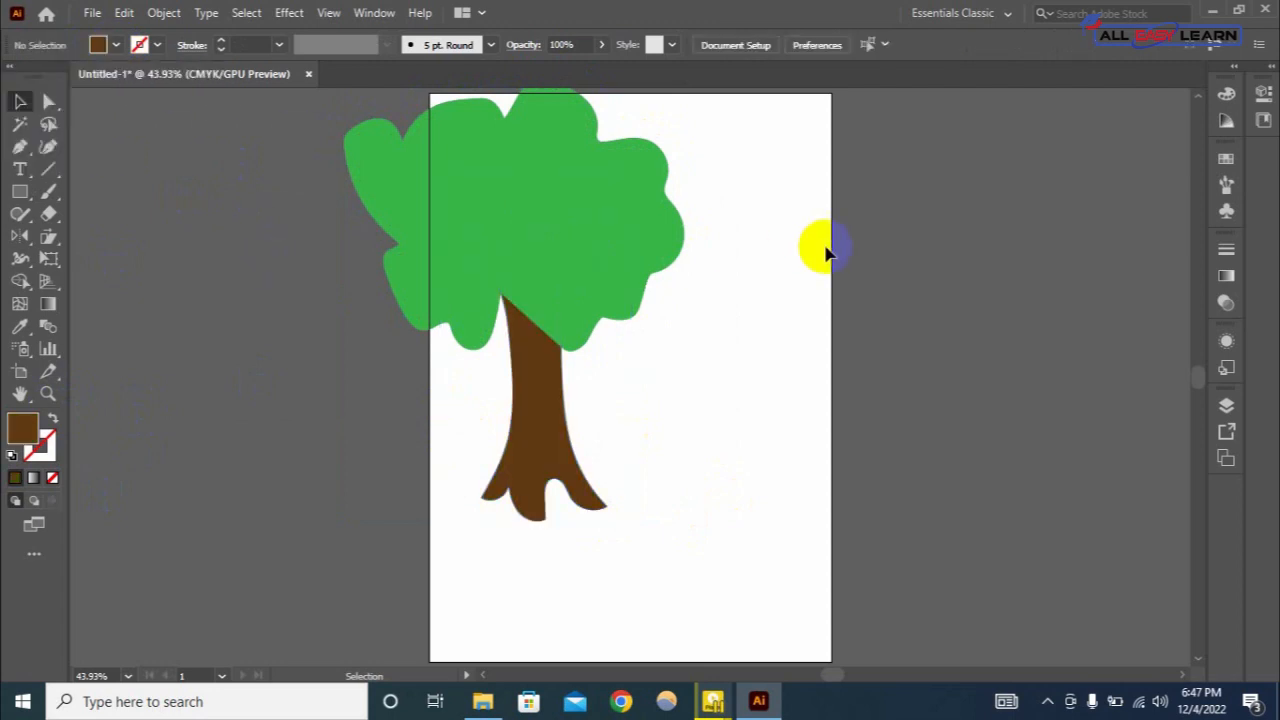
Send the green leafy crown to the back, behind the brown trunk.
click(555, 188)
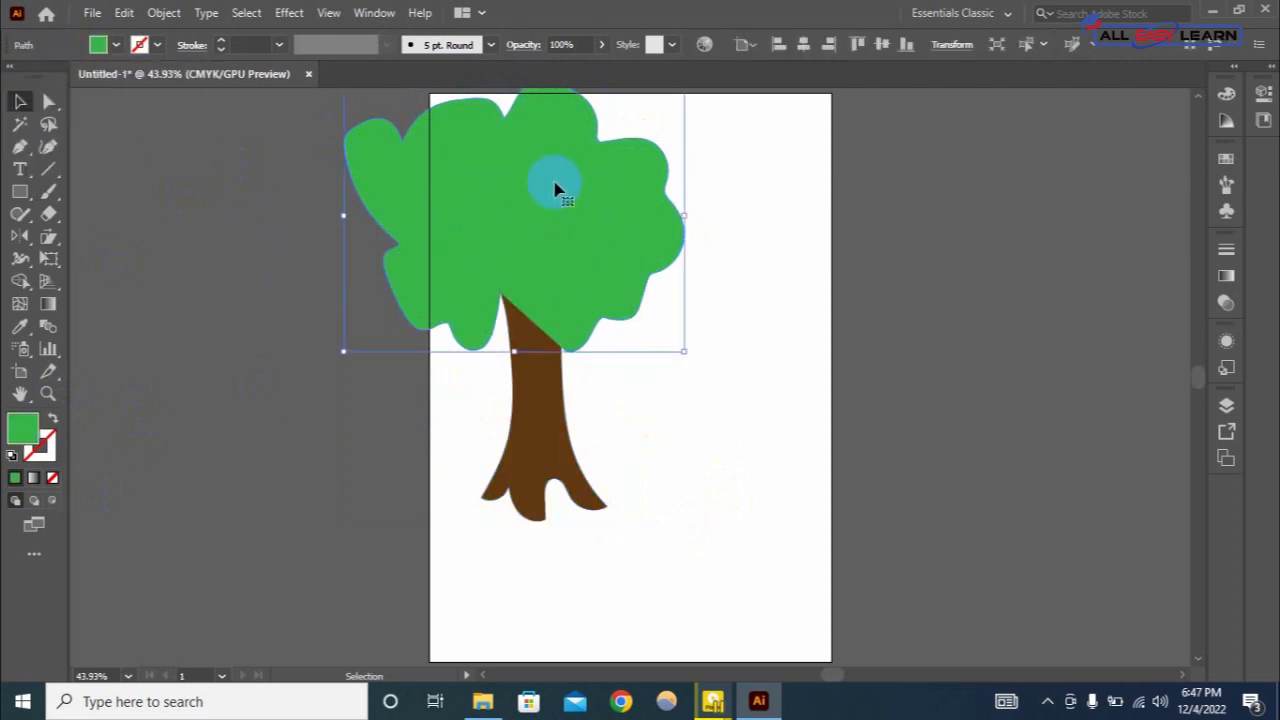
right_click(557, 190)
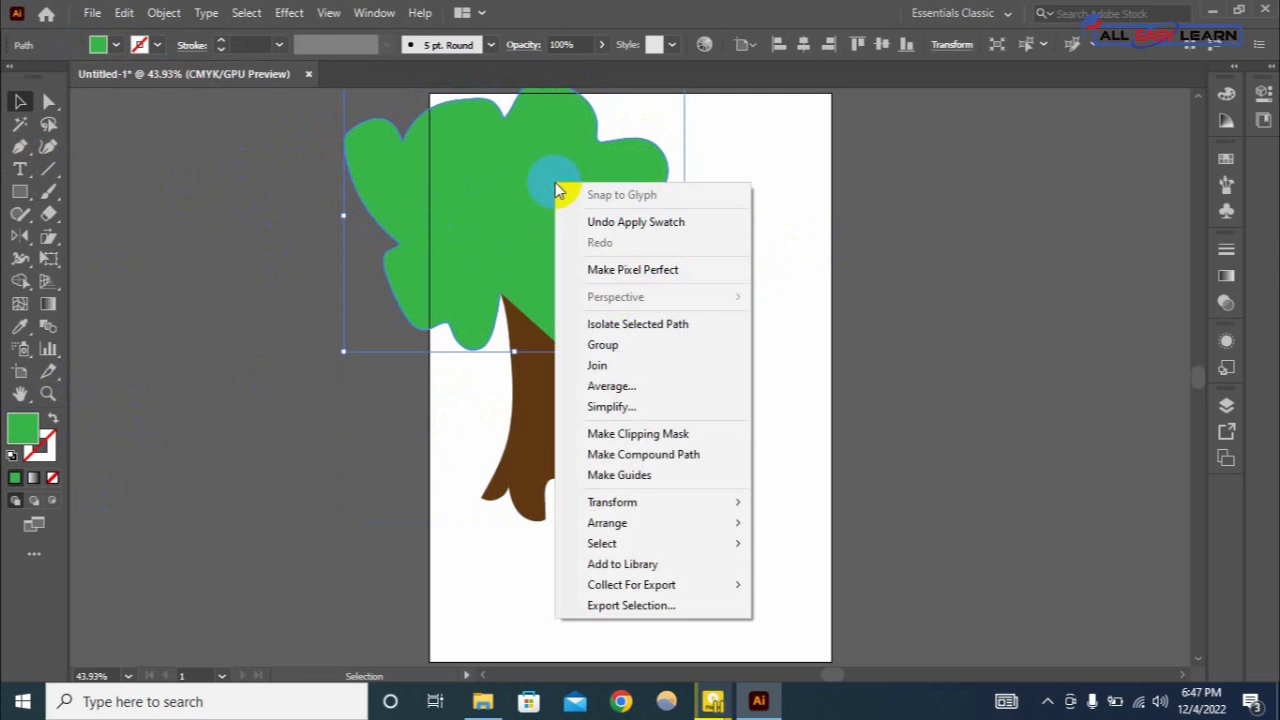
mouse_move(680, 530)
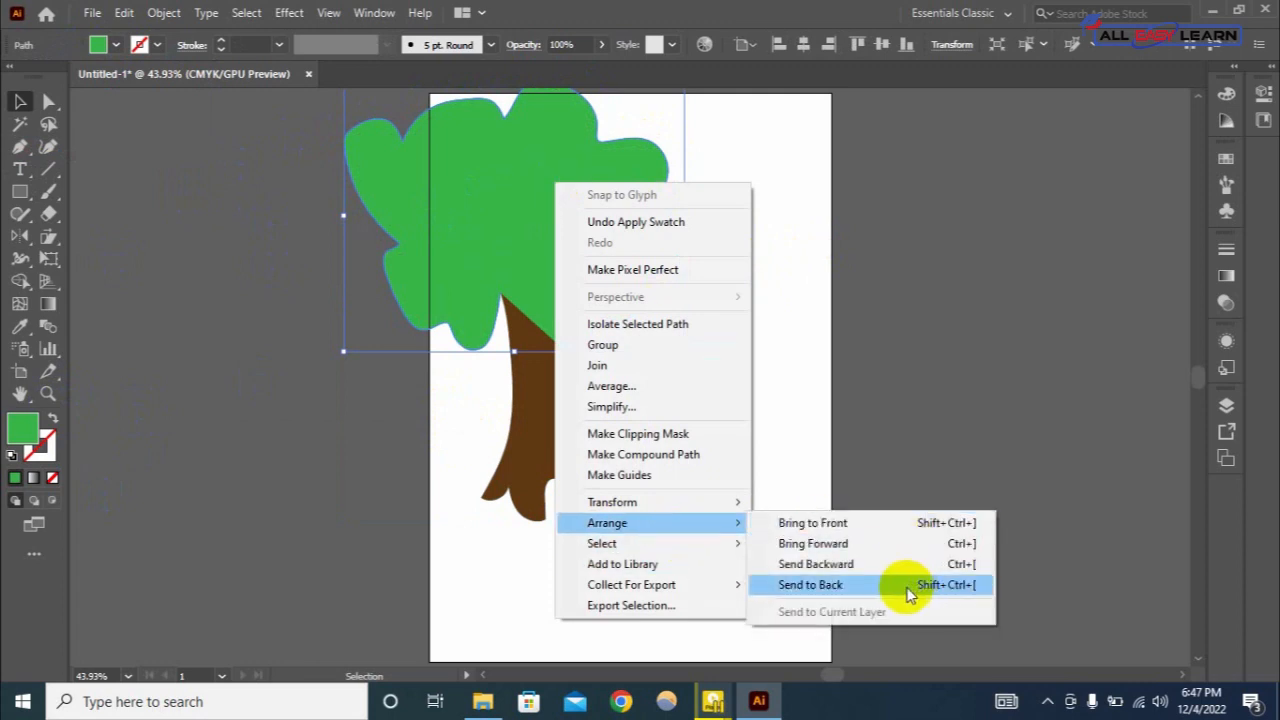
click(910, 594)
click(905, 327)
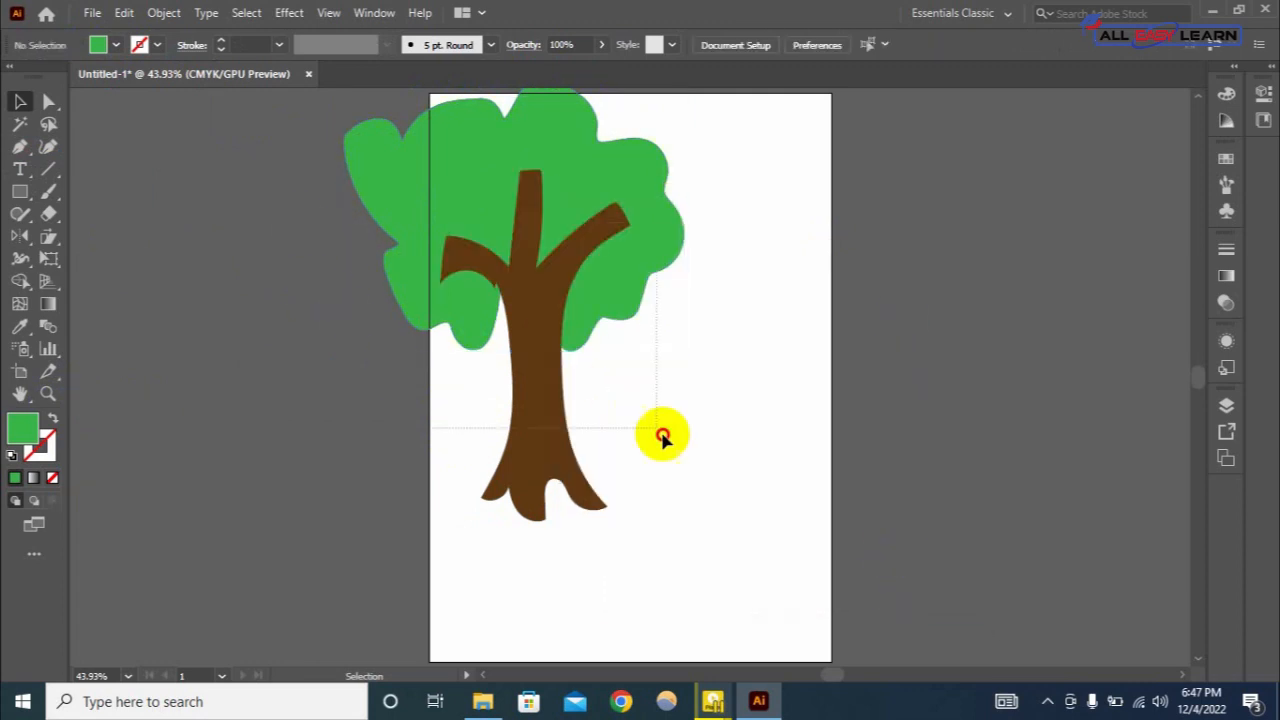
Group the crown and trunk into a single tree object.
drag(662, 435, 666, 439)
scroll(708, 320, up, 2)
key(ctrl)
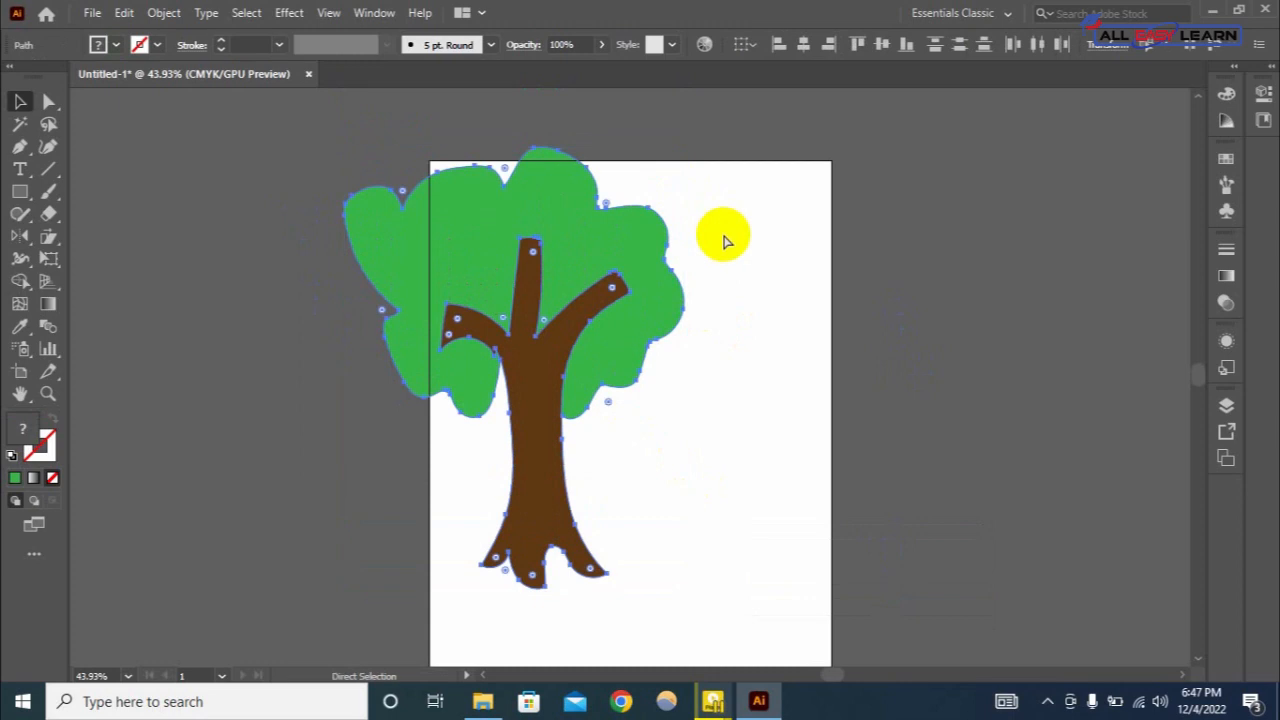
key(ctrl+g)
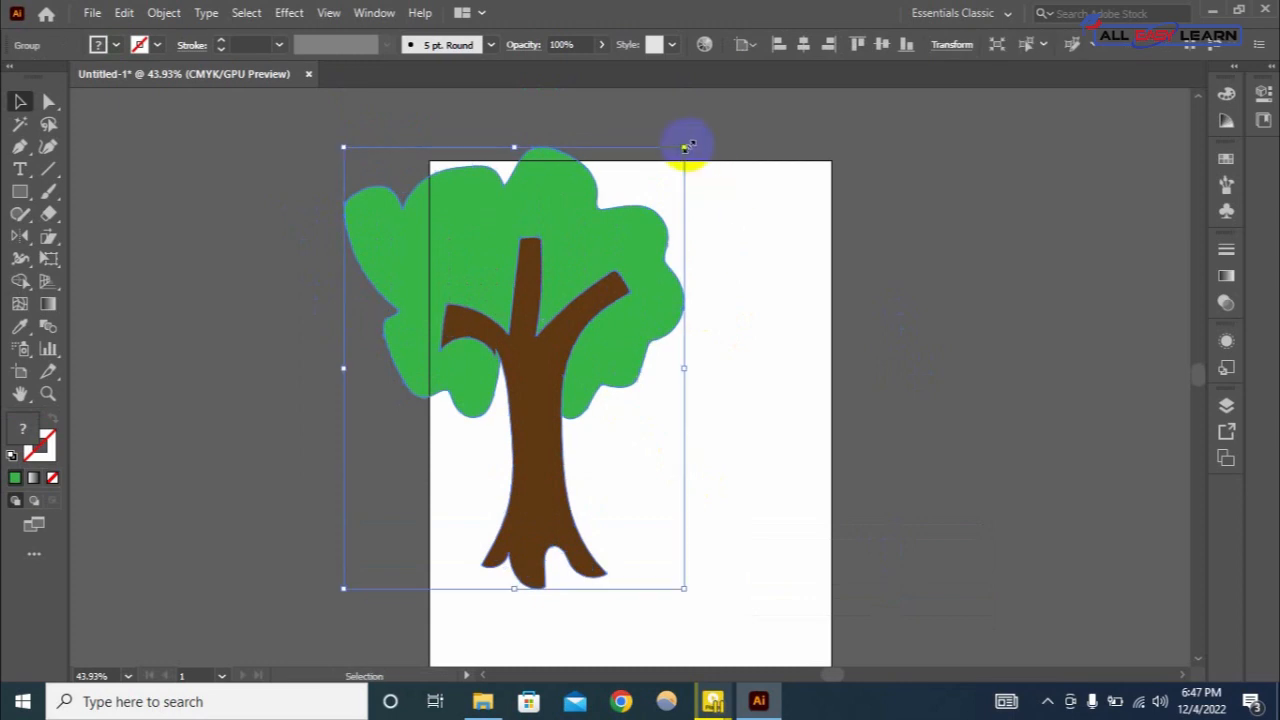
Shrink the grouped tree proportionally and move it fully onto the artboard's upper area.
drag(688, 147, 566, 306)
drag(451, 429, 558, 353)
scroll(800, 480, down, 2)
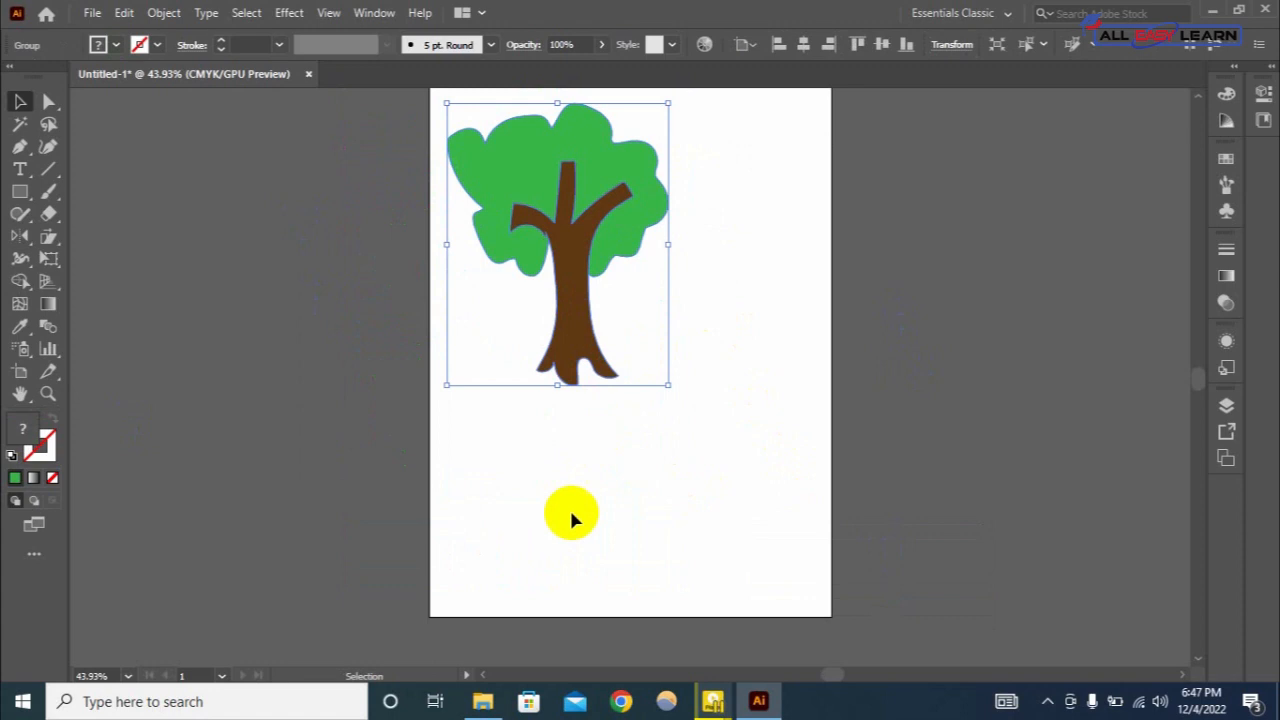
scroll(571, 516, up, 1)
Shear a copy of the tree about the base of its trunk so that it leans far to the right.
drag(52, 244, 134, 260)
drag(583, 430, 577, 429)
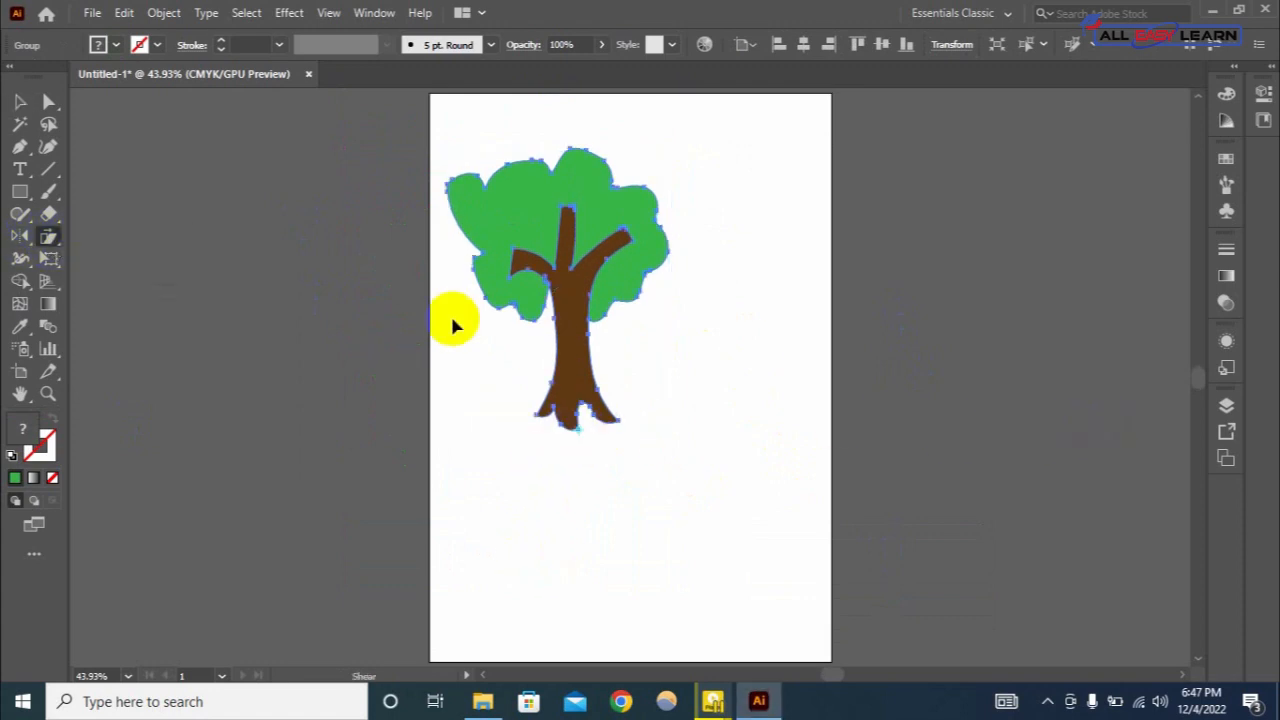
key(v)
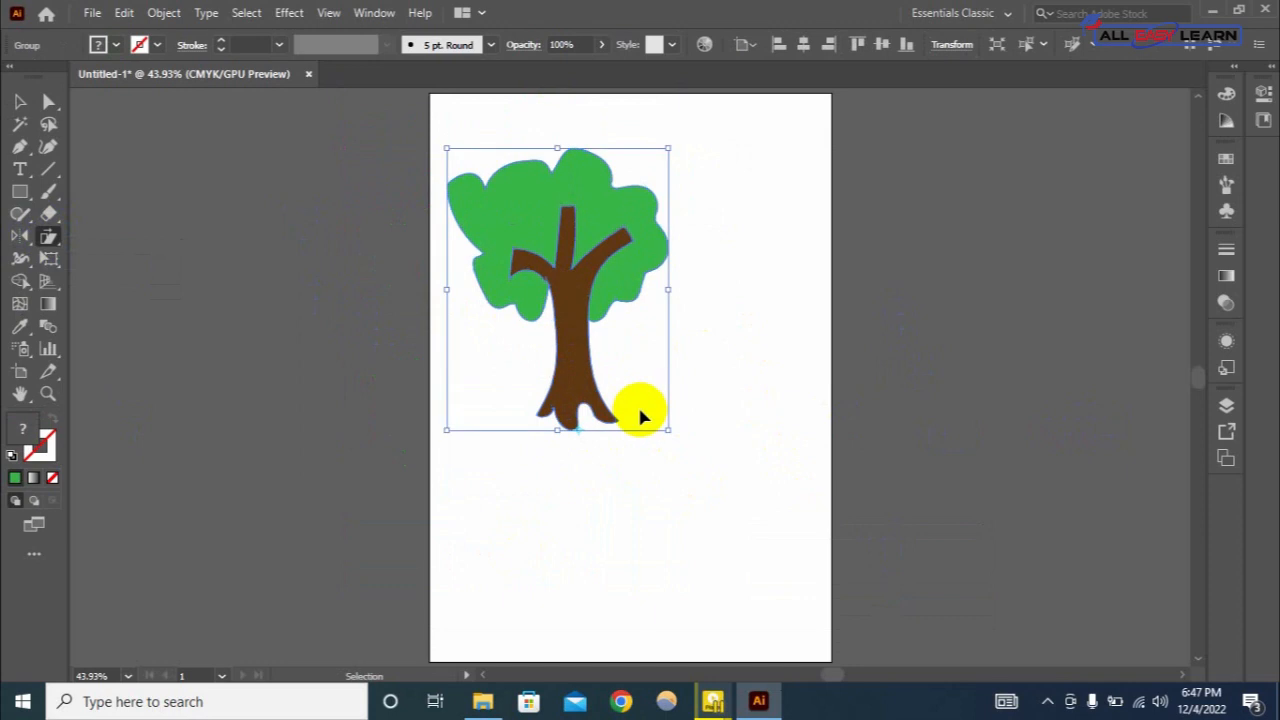
key(ctrl+z)
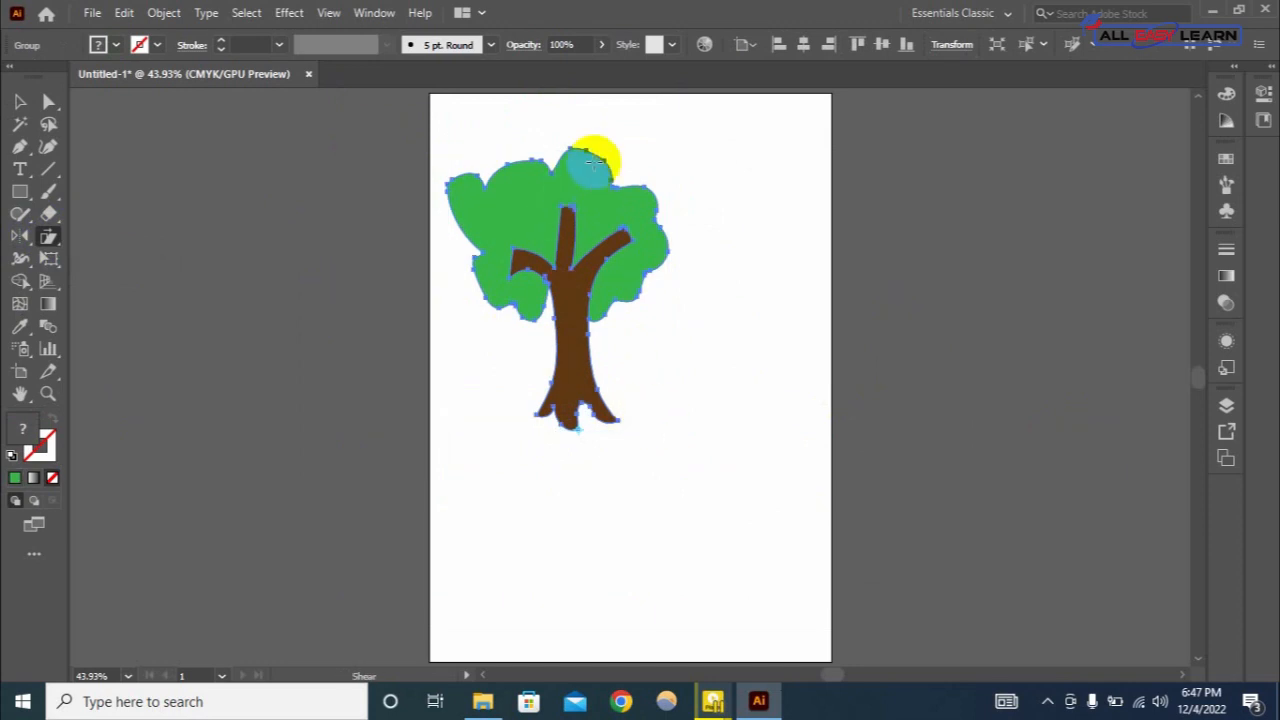
drag(572, 148, 806, 248)
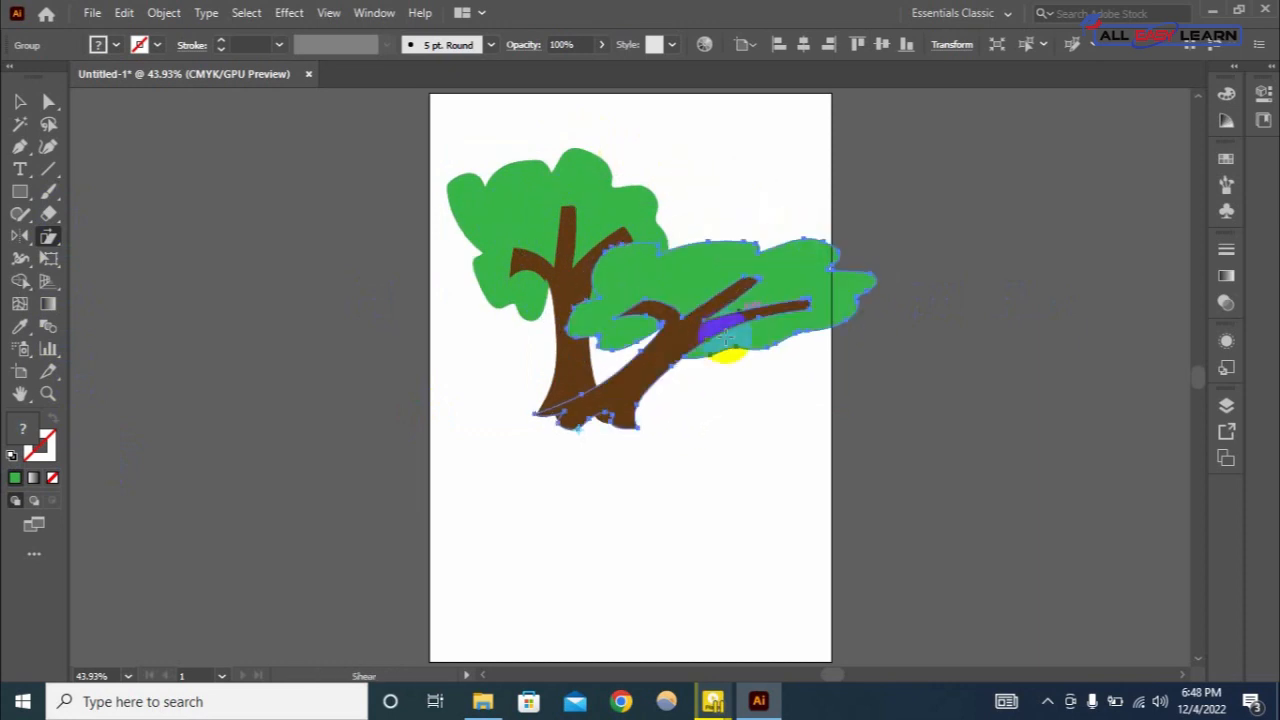
Fill the entire sheared tree copy with dark blue and deselect it.
click(113, 45)
click(118, 76)
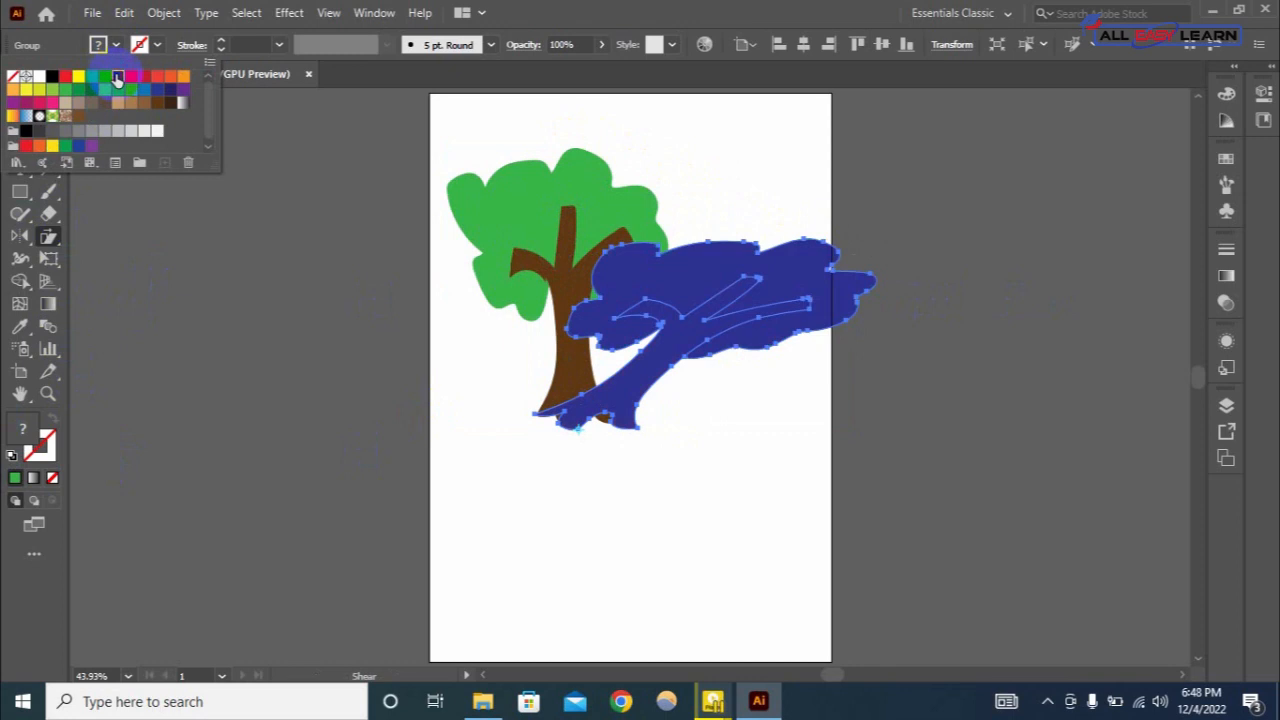
click(350, 338)
click(18, 102)
click(750, 364)
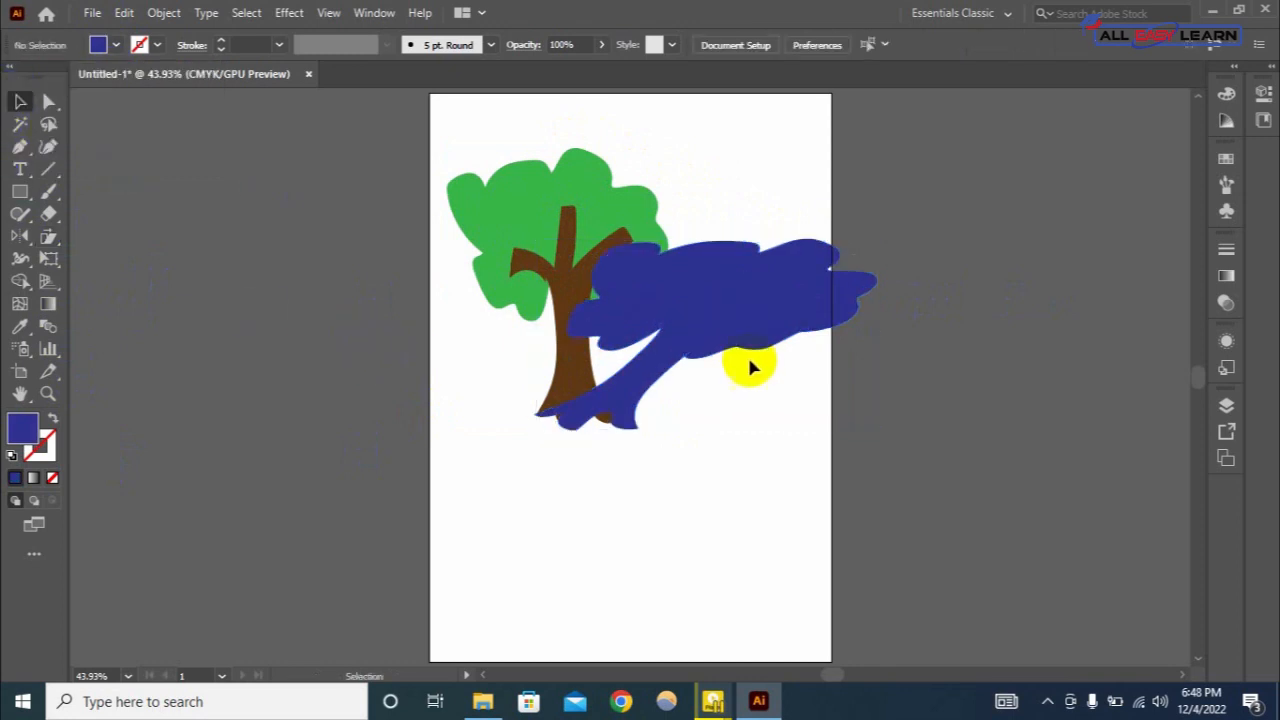
Send the dark blue sheared copy to the back, behind the original tree.
click(728, 288)
right_click(727, 284)
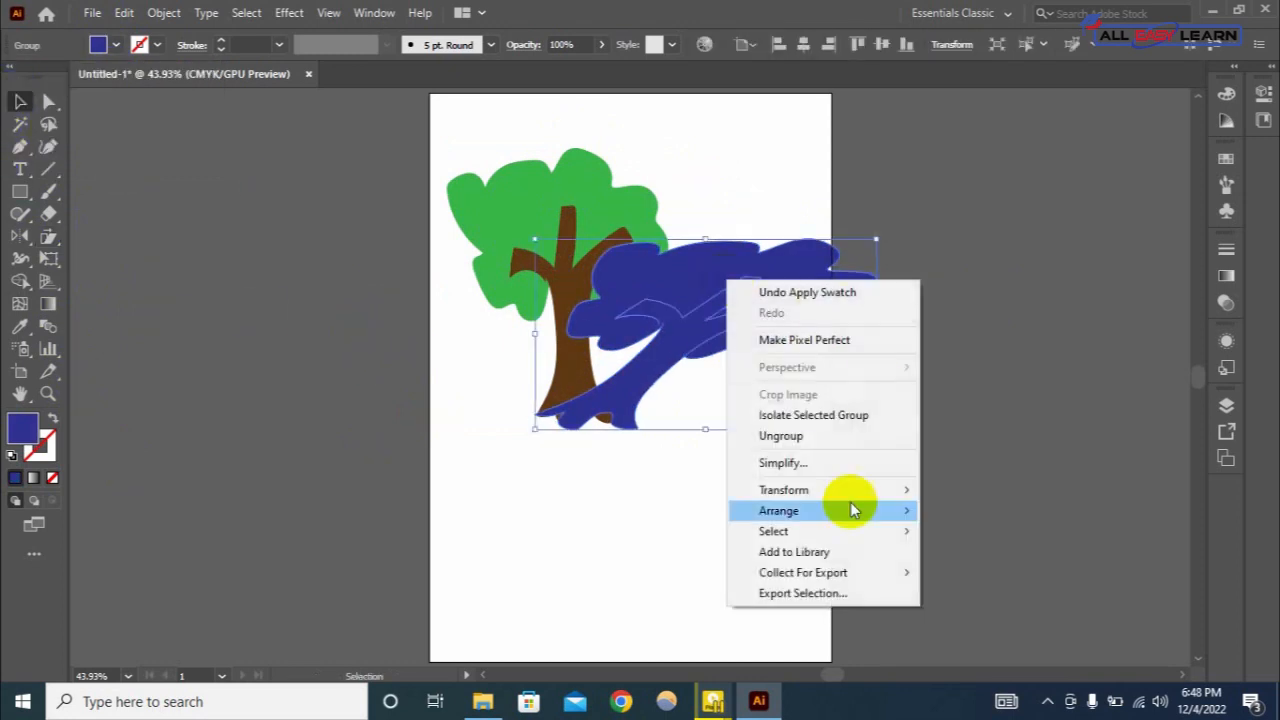
mouse_move(820, 515)
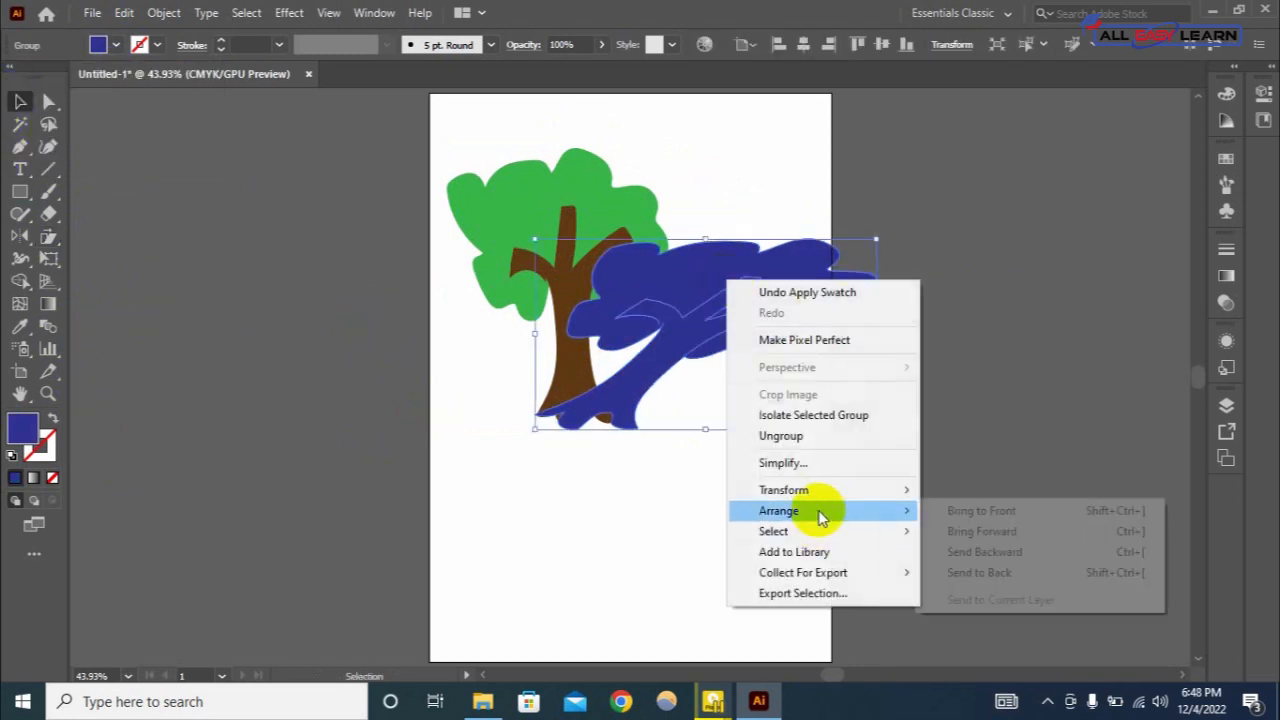
click(1013, 579)
click(1003, 392)
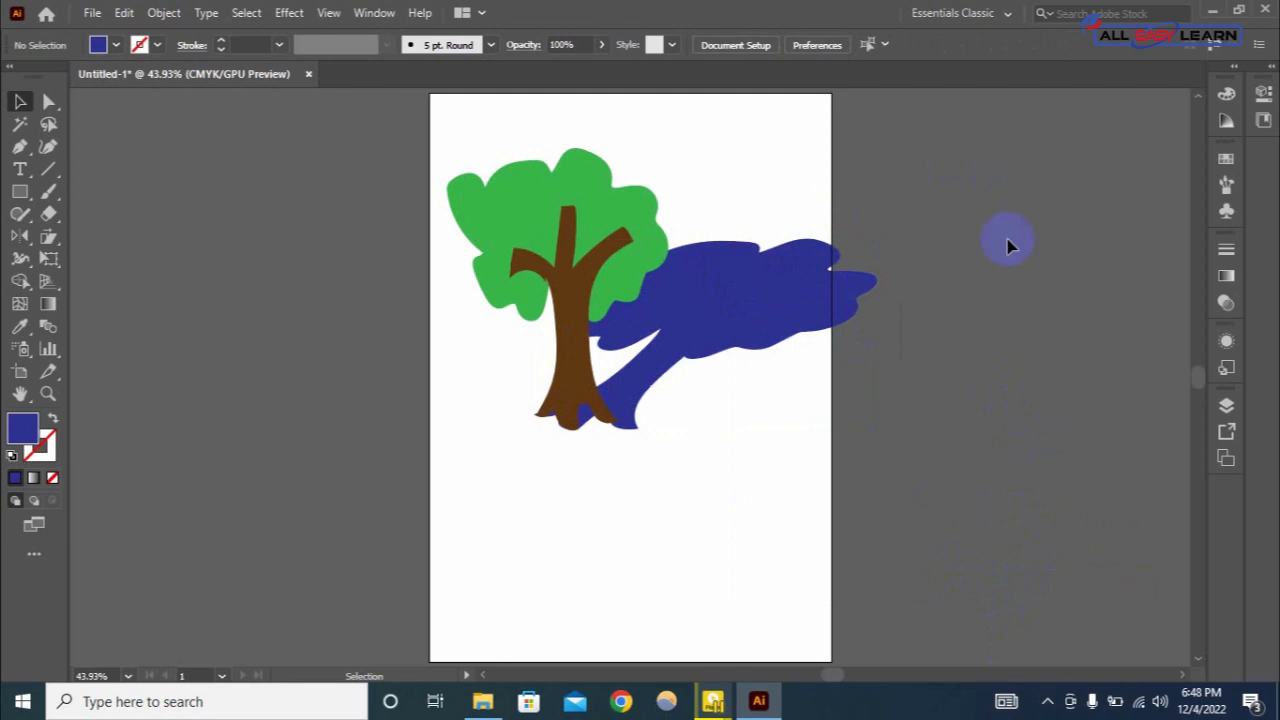
Fill the sheared tree copy with a white-to-black linear gradient running diagonally from above its upper right to below the trunk's lower left.
click(720, 326)
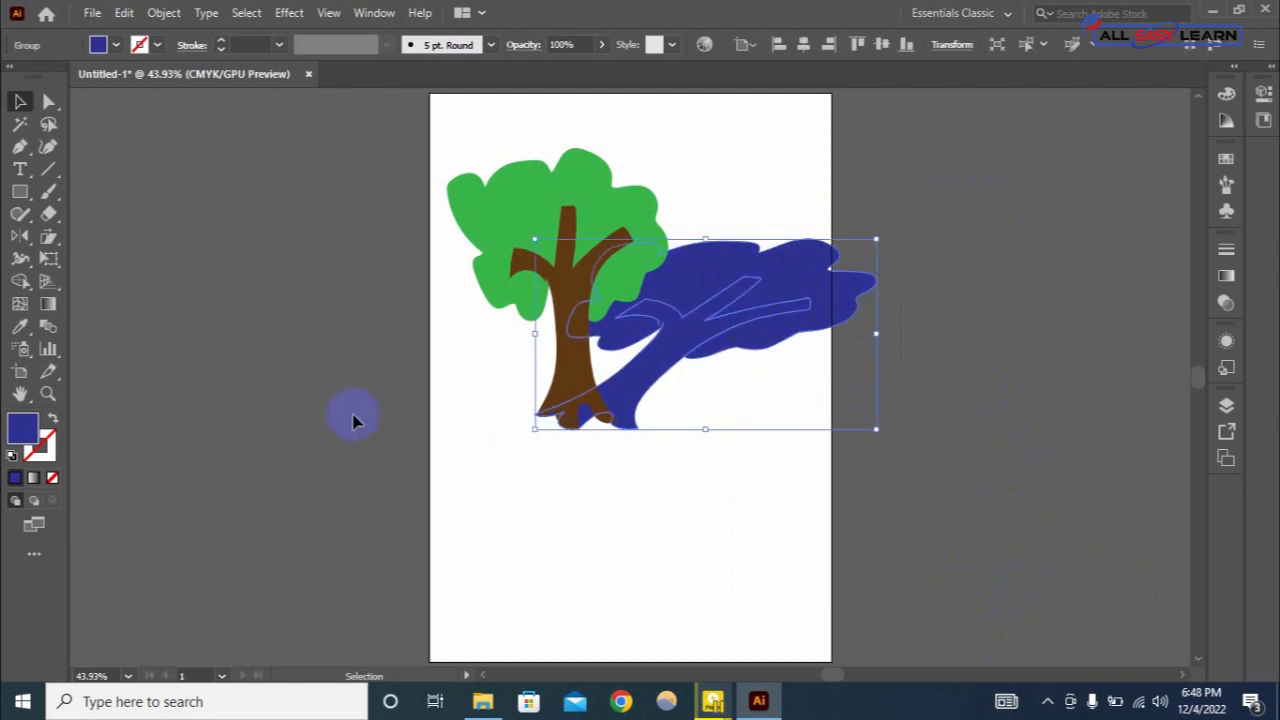
click(47, 305)
double_click(48, 305)
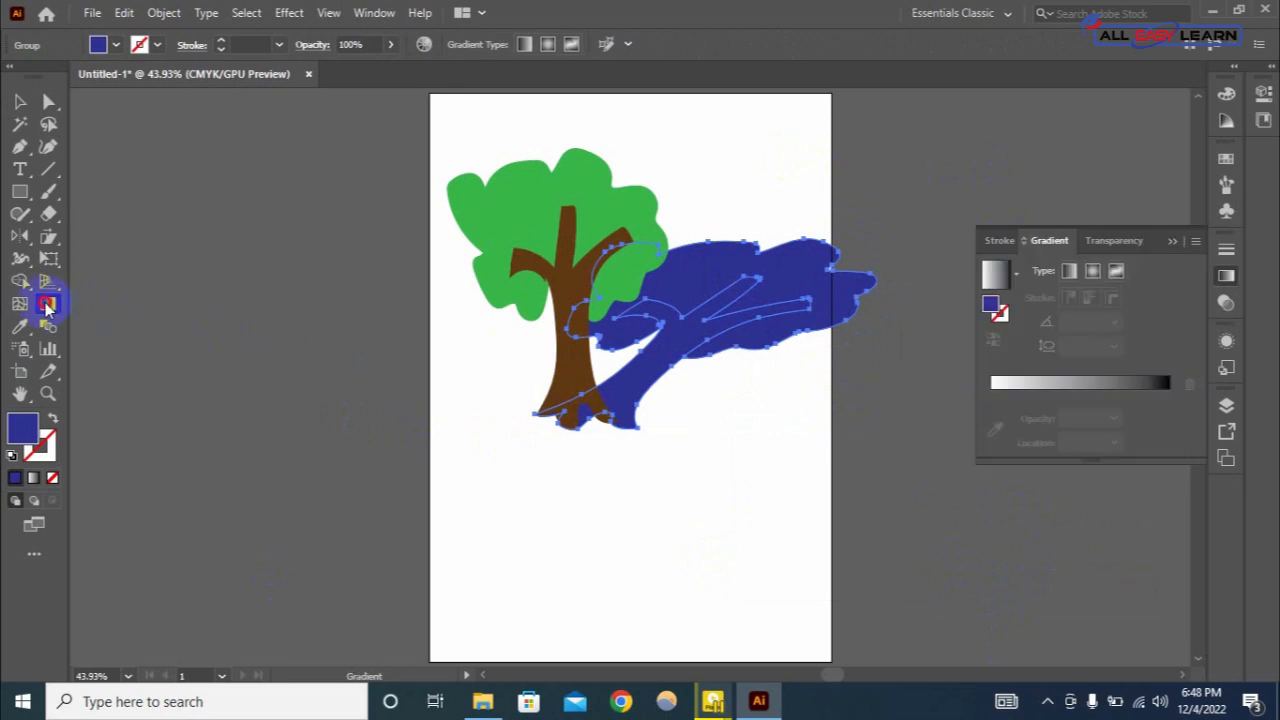
click(1086, 380)
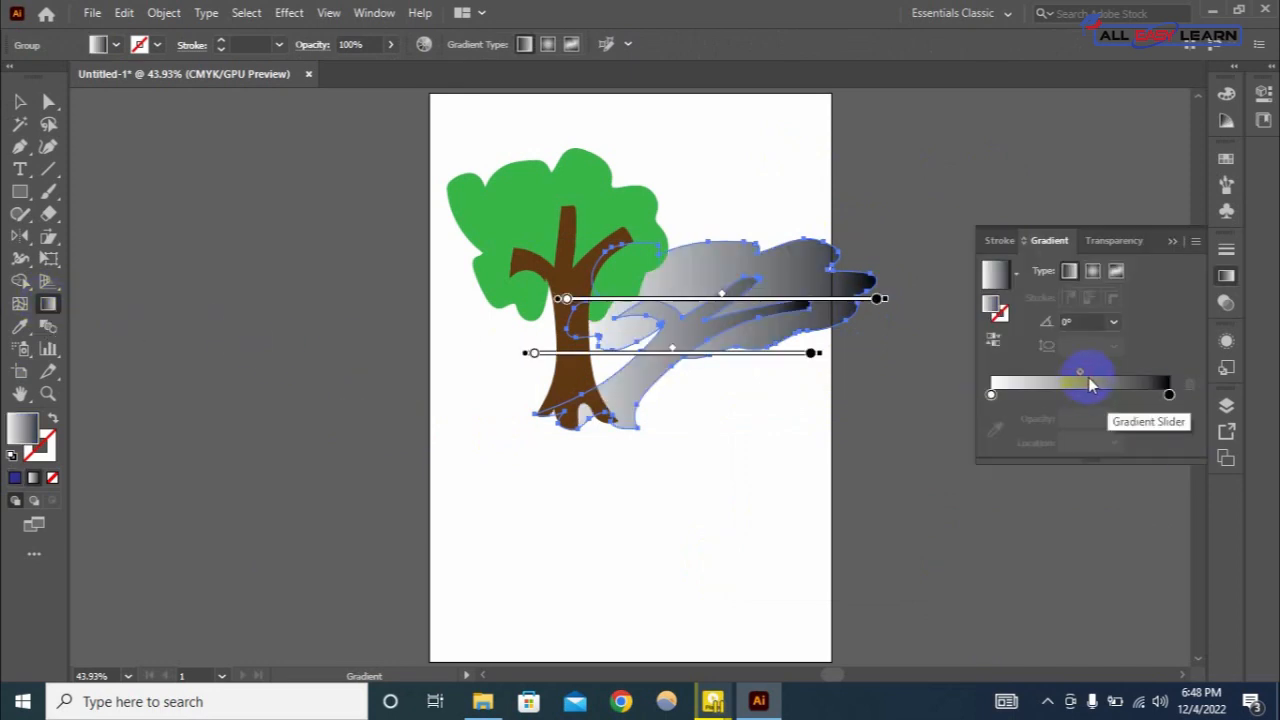
drag(822, 152, 480, 570)
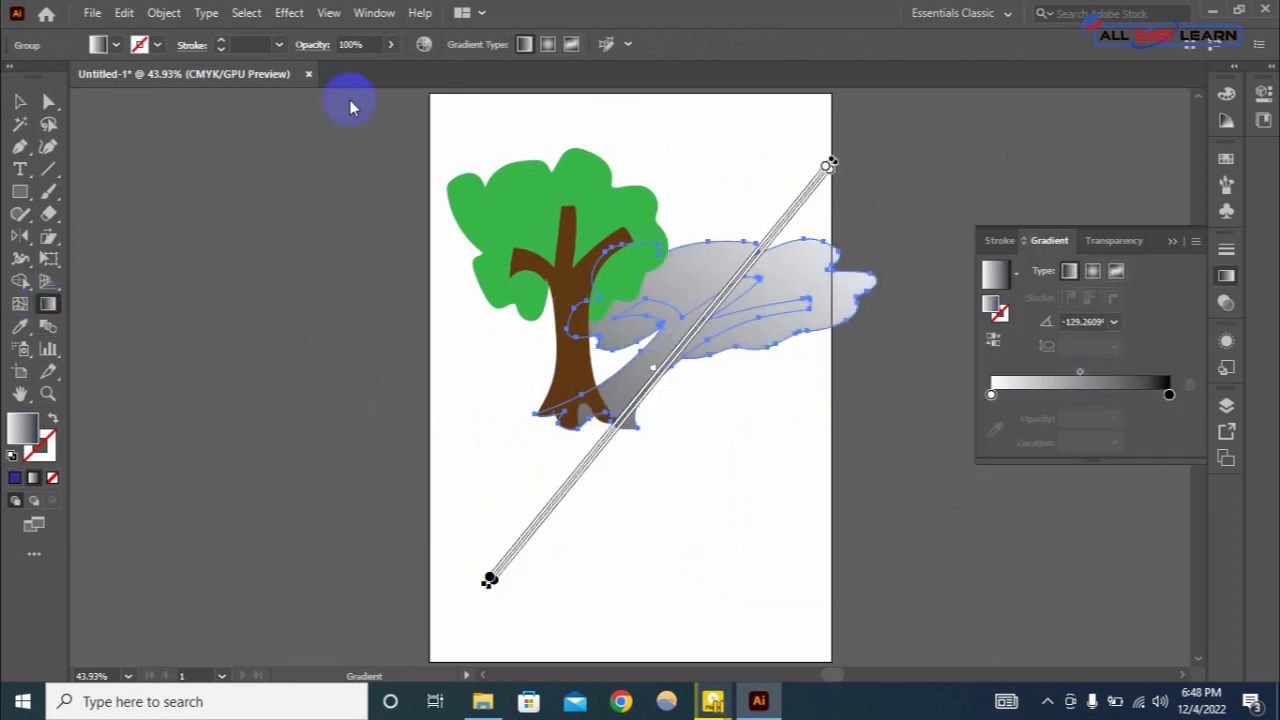
click(16, 102)
click(137, 177)
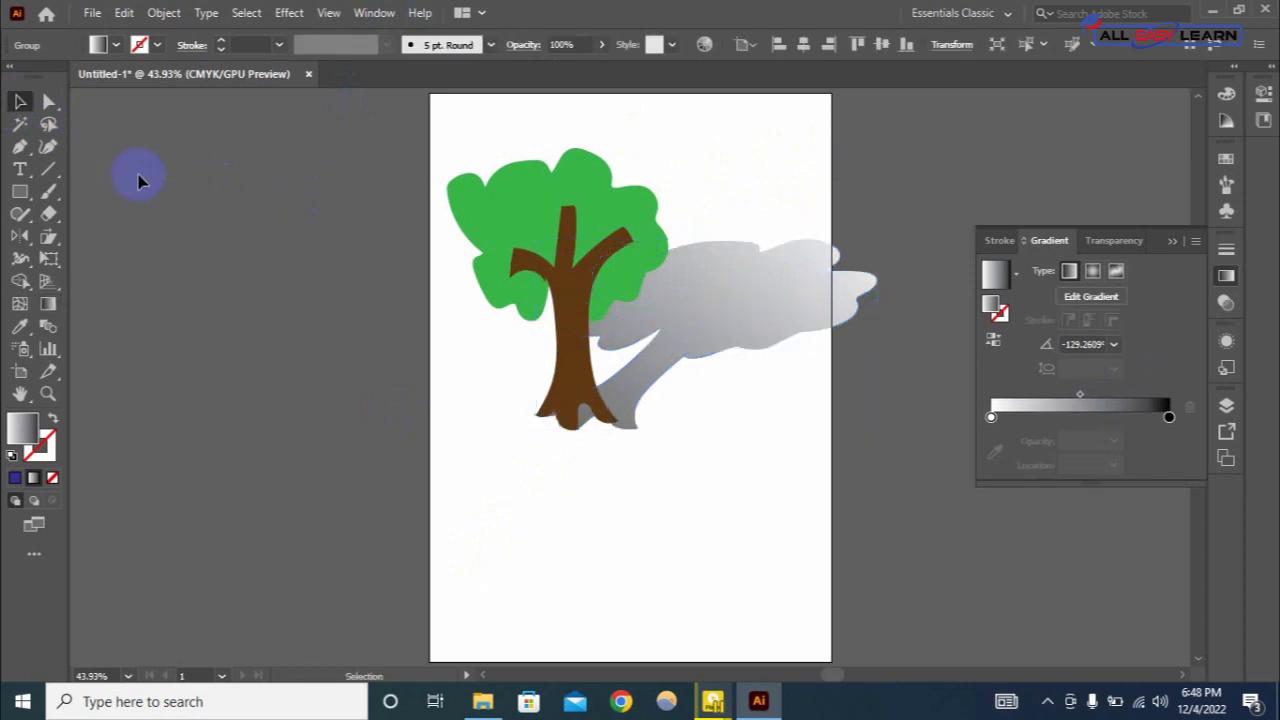
Lower the gradient shadow's opacity to 63%, deselect it and close the gradient settings.
click(749, 306)
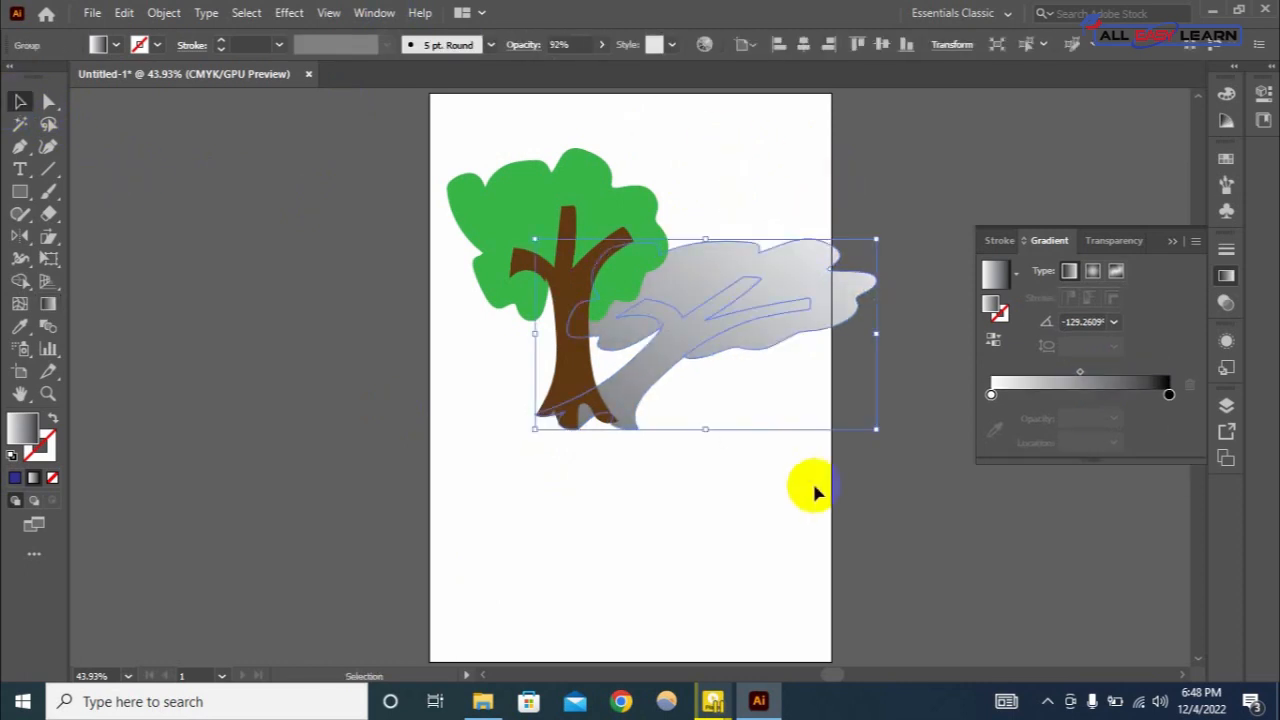
click(568, 44)
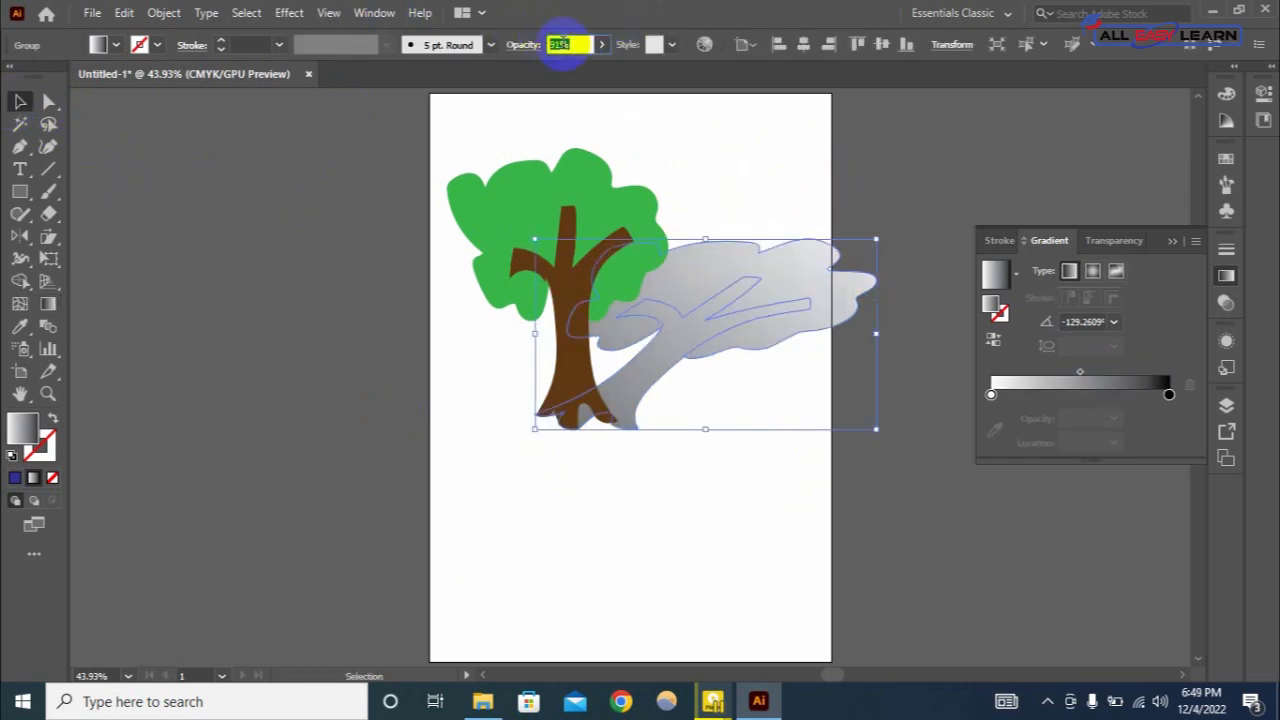
text(73)
key(Return)
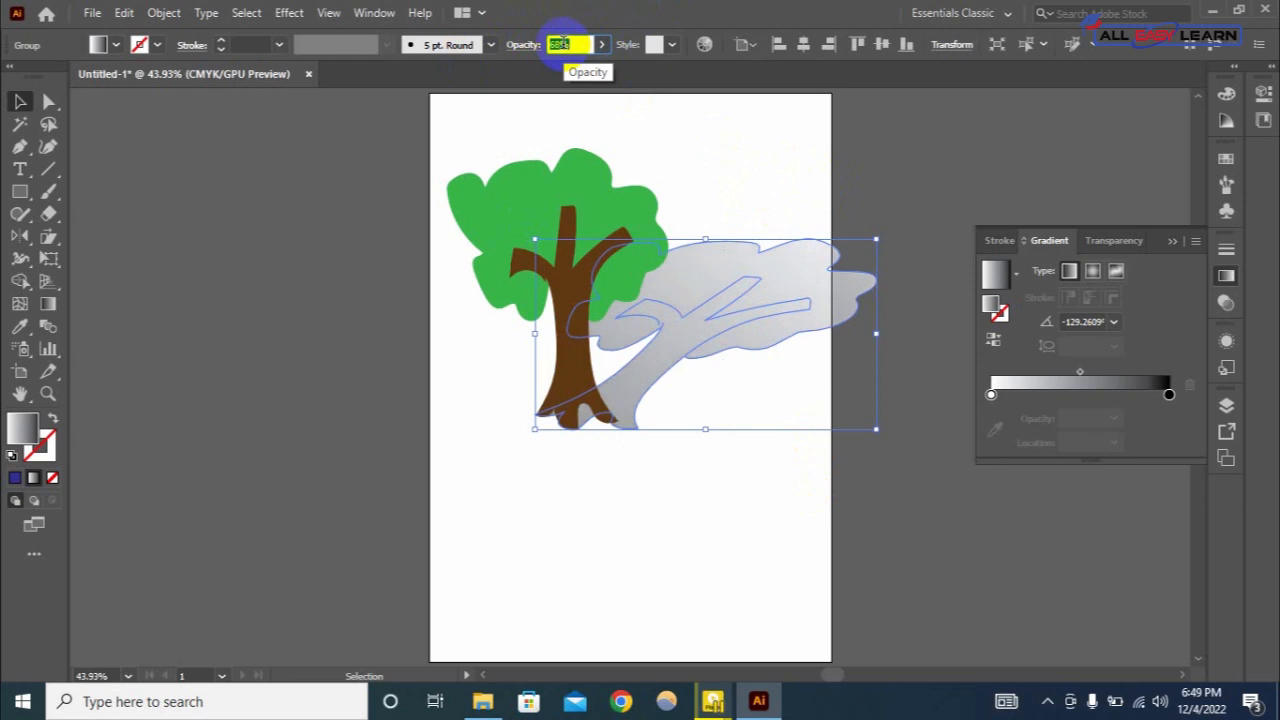
click(829, 171)
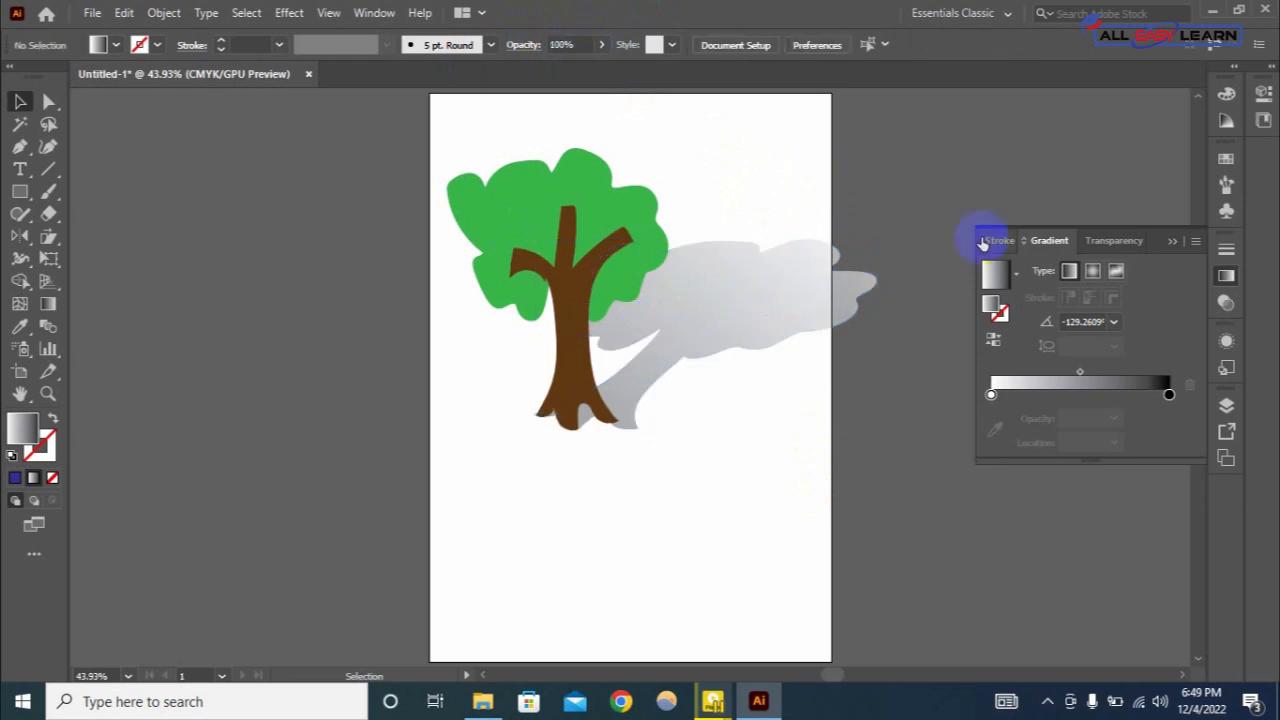
click(694, 288)
click(986, 191)
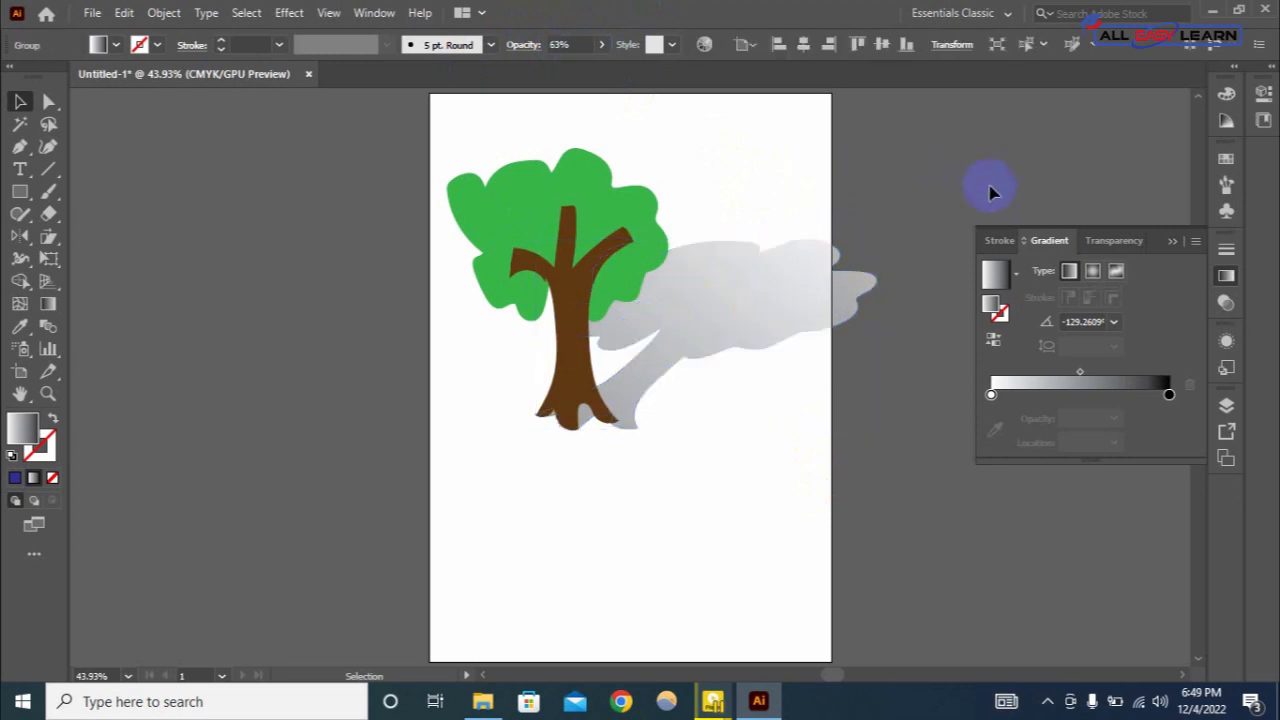
click(1171, 241)
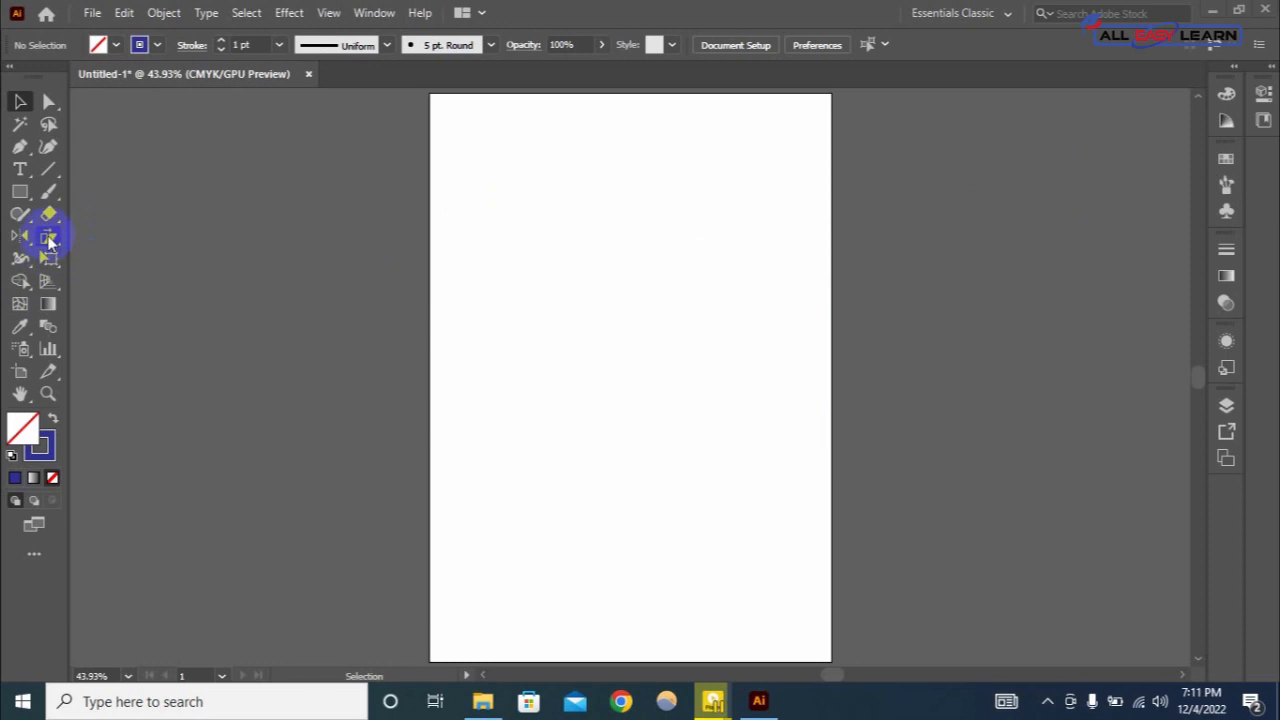
Draw three separate slanted straight lines on the empty artboard: one upper left, one upper right and a longer one through the centre.
mouse_move(48, 238)
mouse_down()
mouse_move(104, 244)
mouse_move(161, 289)
mouse_up()
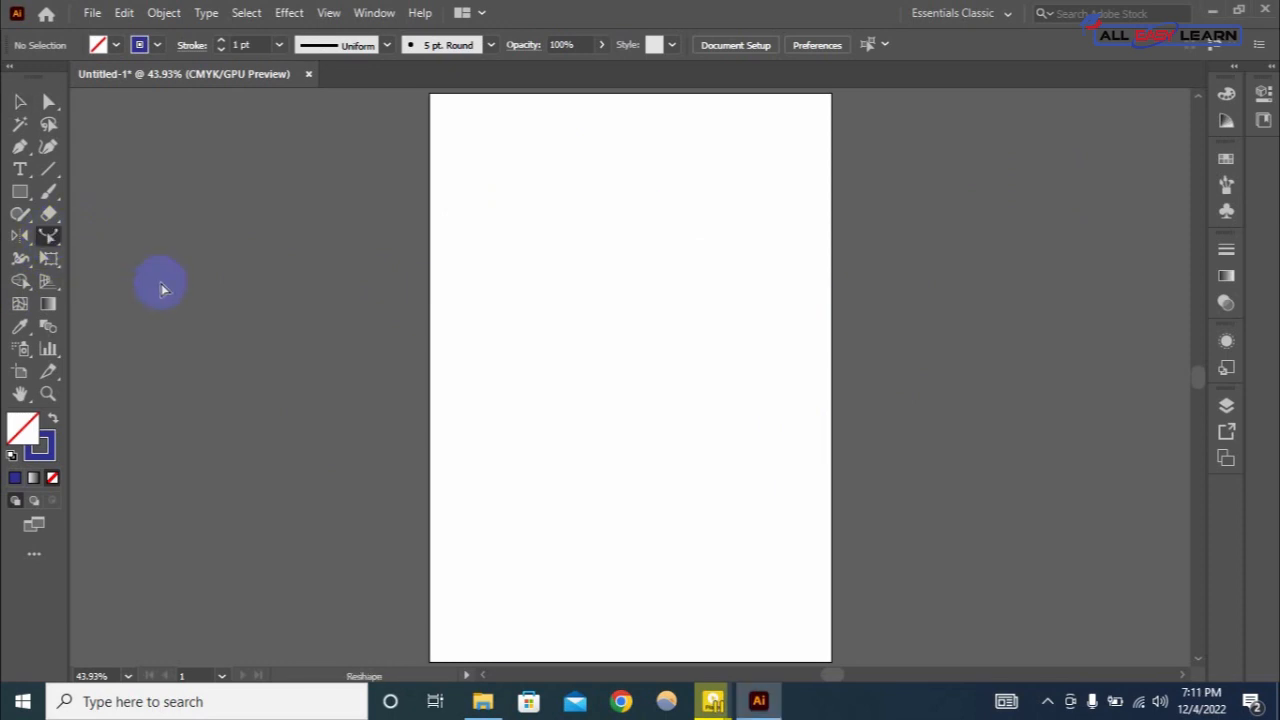
click(48, 169)
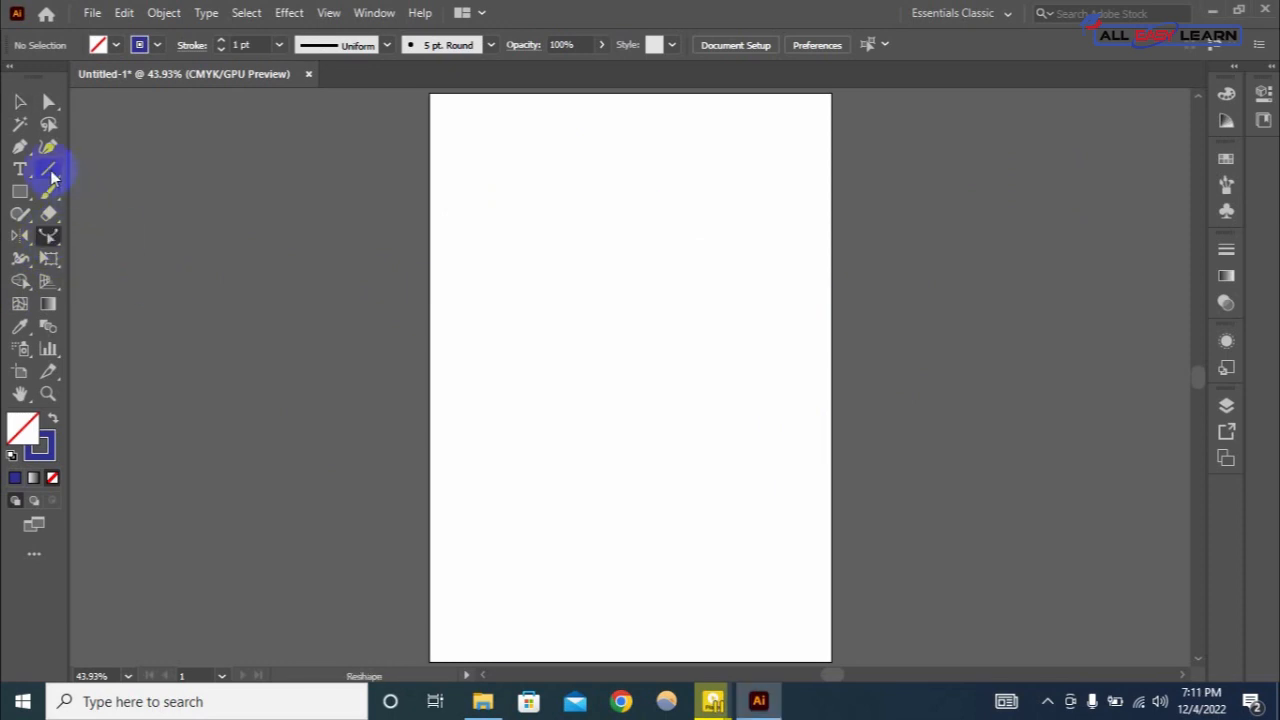
drag(440, 294, 554, 184)
drag(714, 198, 814, 357)
drag(671, 298, 604, 573)
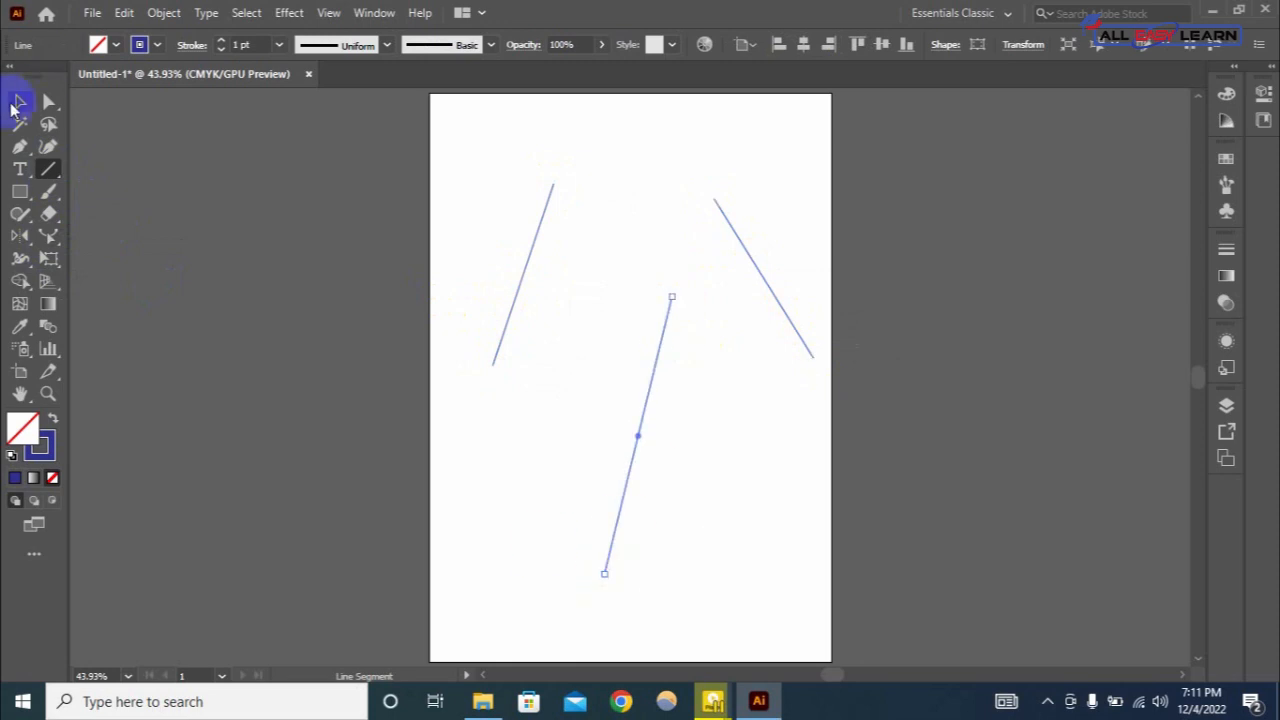
Bend the upper-left line with the Reshape tool into a curve bulging toward the artboard's left edge.
click(18, 103)
click(530, 257)
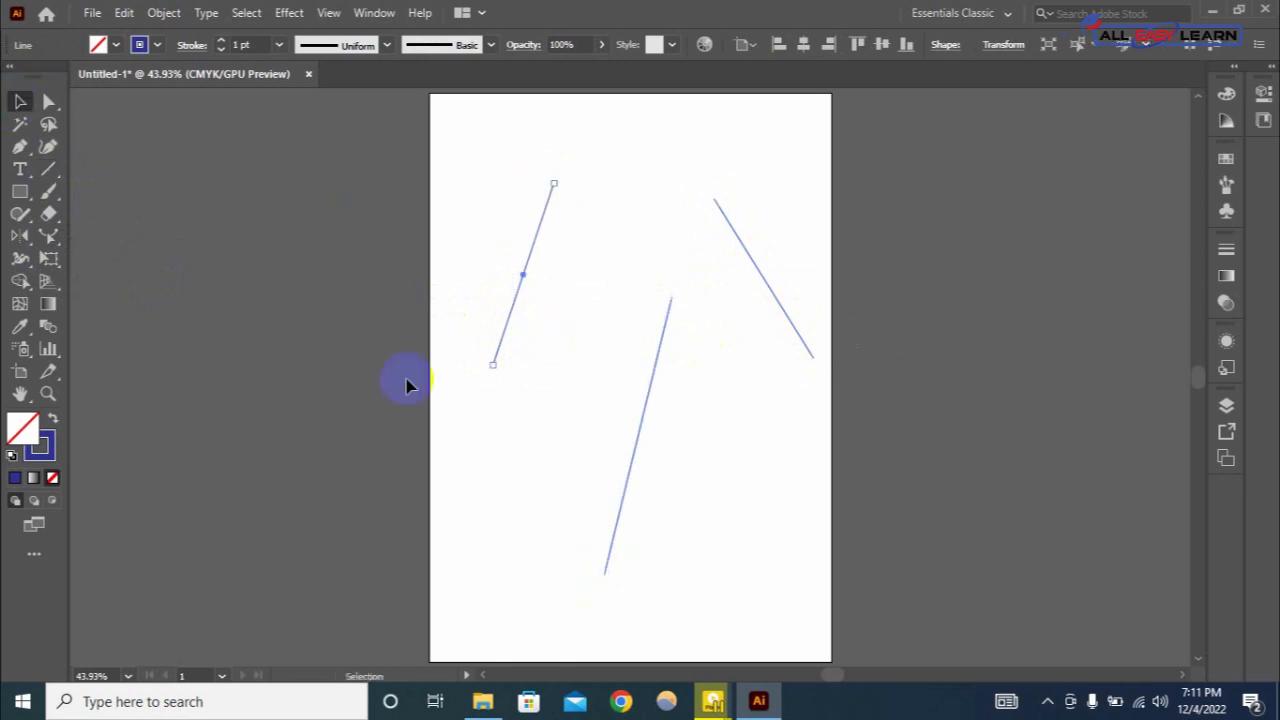
click(49, 235)
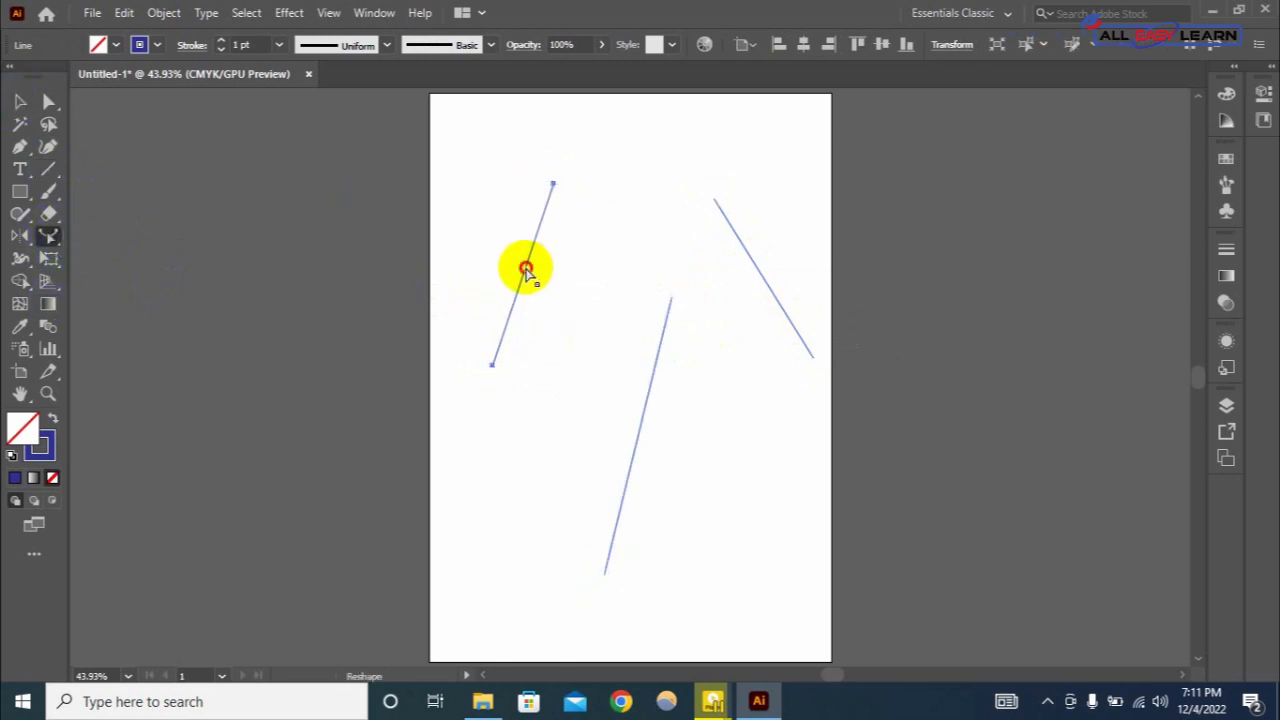
drag(526, 270, 449, 234)
click(21, 101)
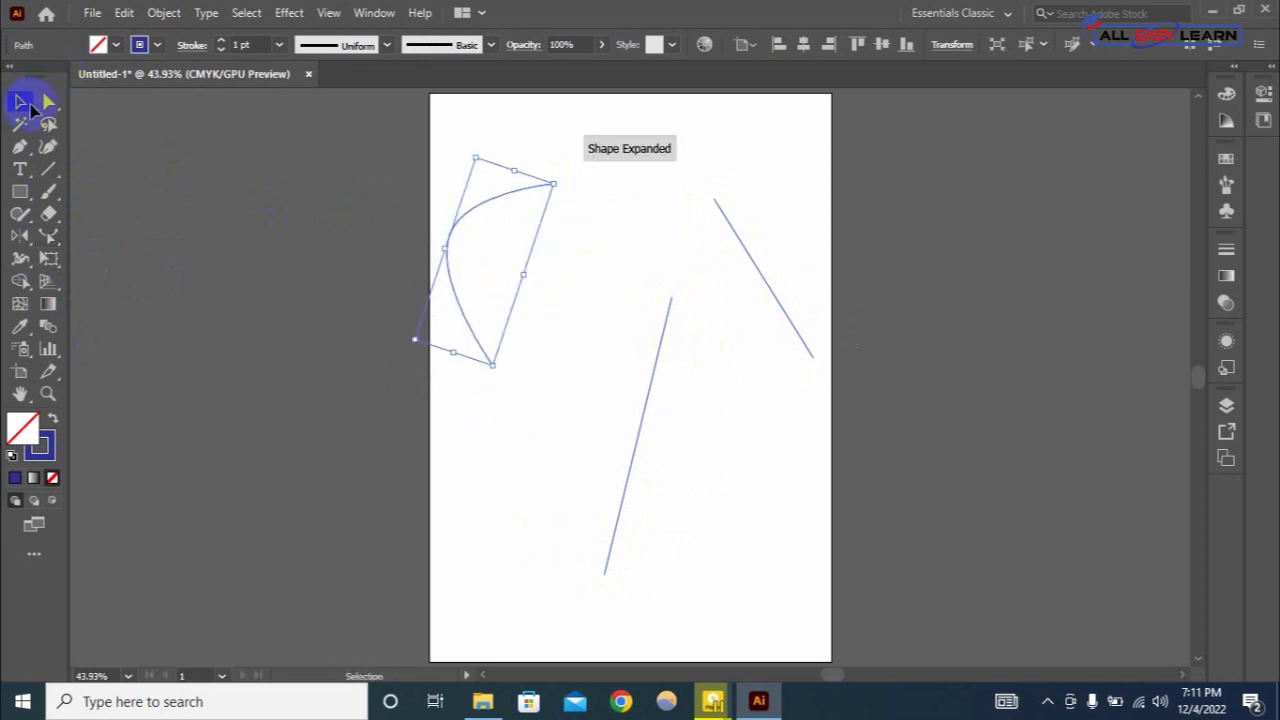
Reshape the long central line by pulling a point below its middle outward to the lower left.
drag(566, 338, 670, 522)
click(48, 236)
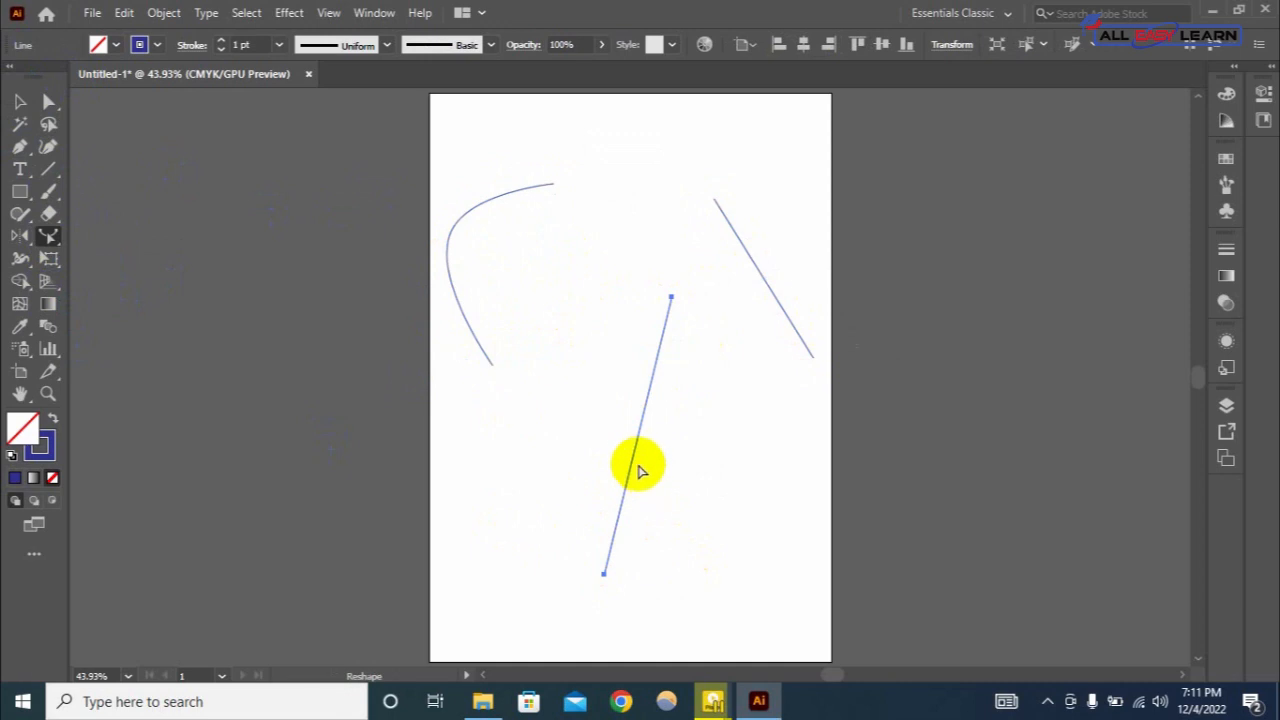
drag(632, 457, 510, 508)
click(20, 101)
click(656, 314)
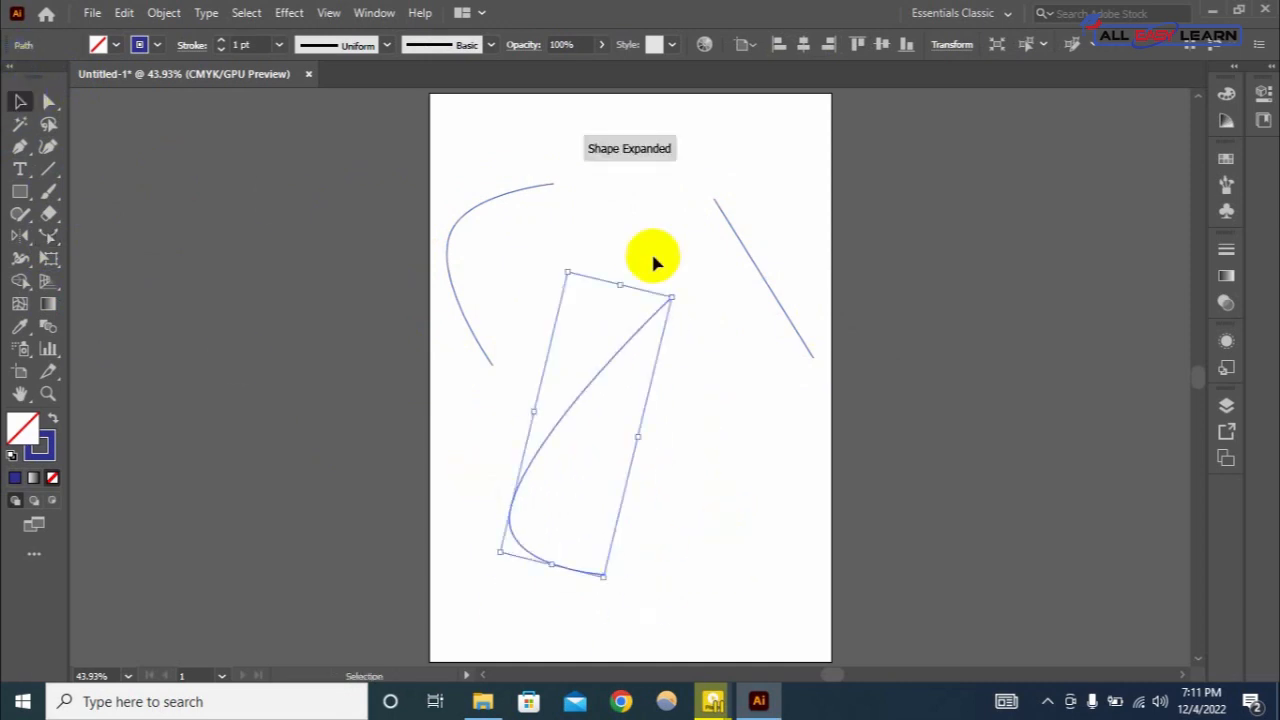
Reshape the upper-right line by pulling its middle far to the upper left into a hooked curve.
click(748, 255)
click(48, 235)
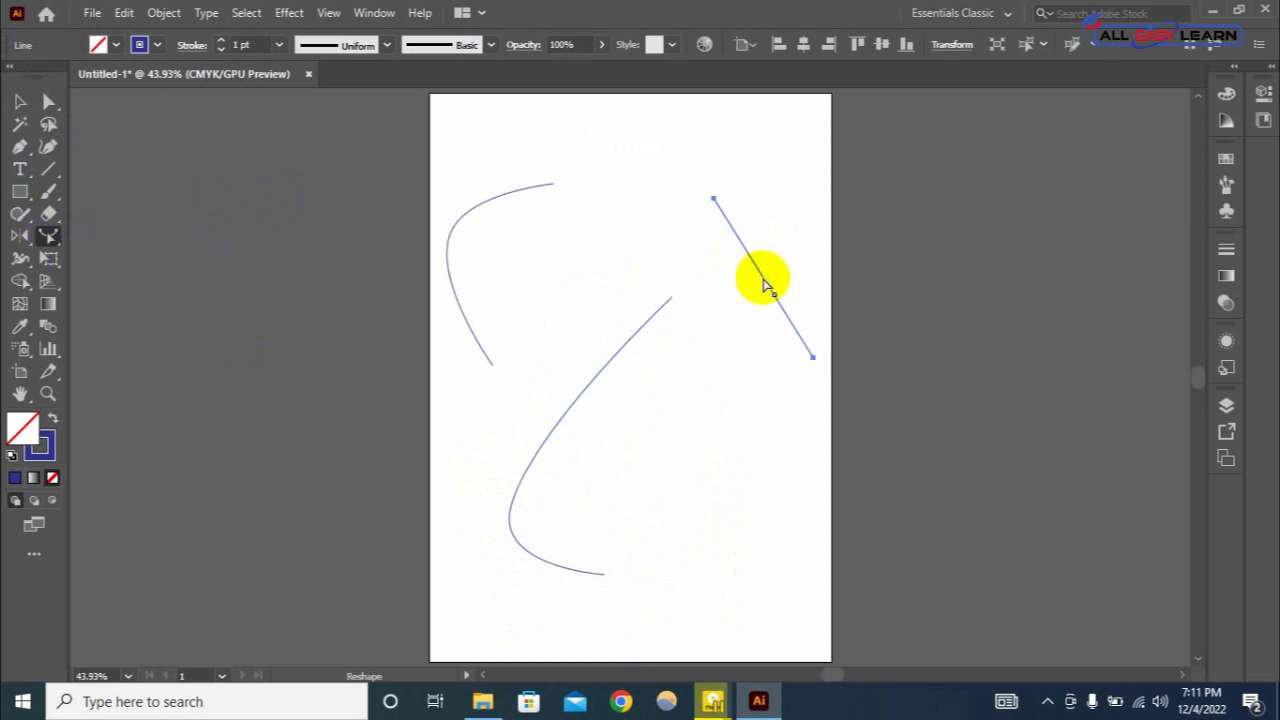
drag(763, 285, 625, 188)
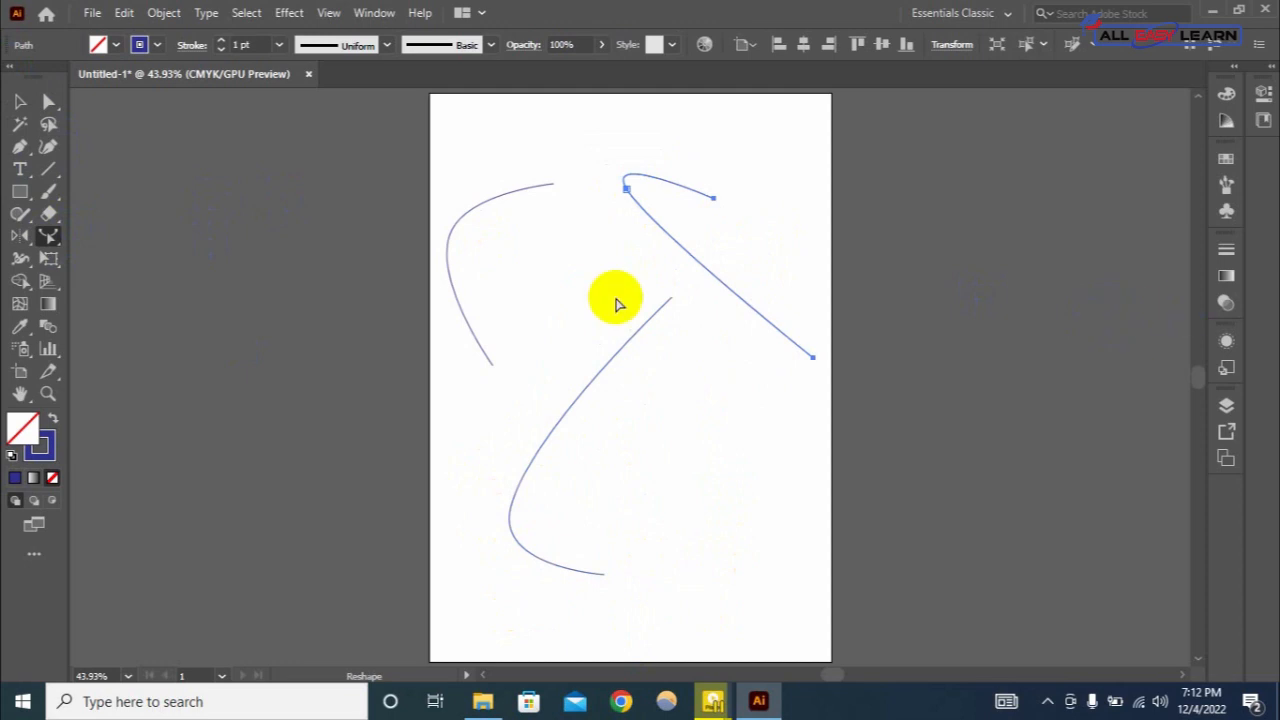
click(20, 102)
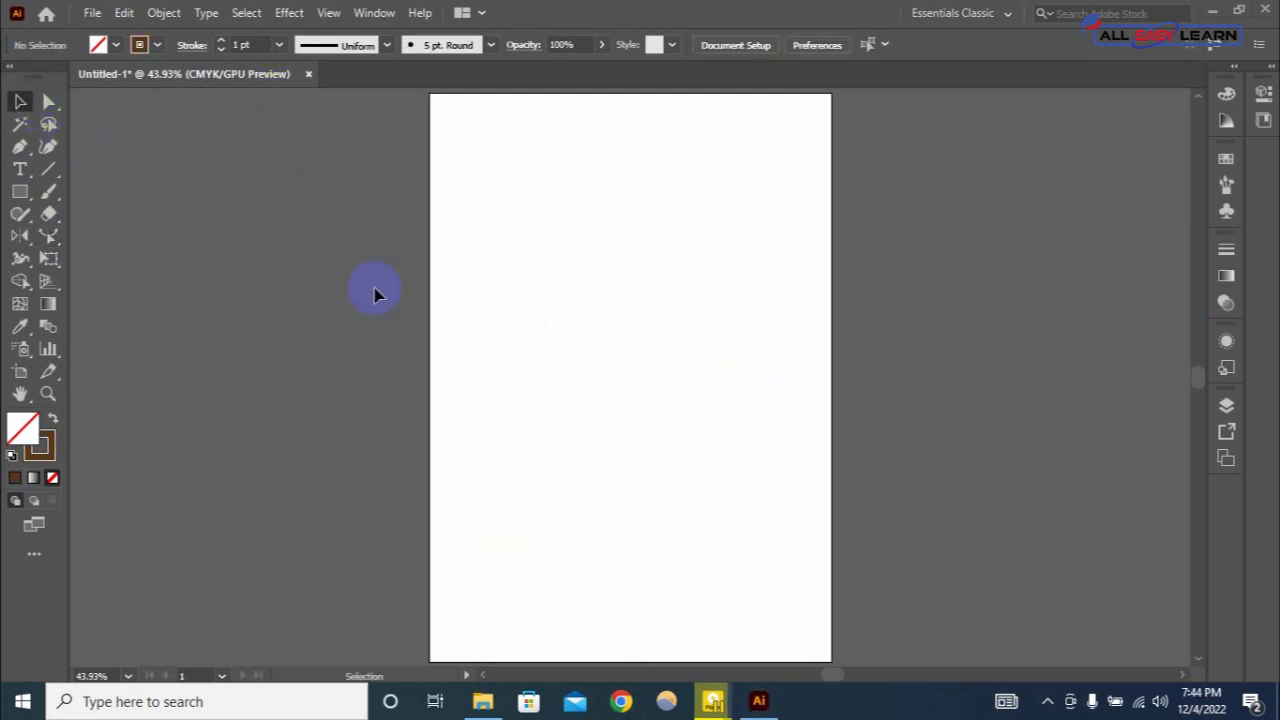
Draw a vertical straight line with a brown stroke in the upper half of the empty artboard.
drag(19, 260, 114, 260)
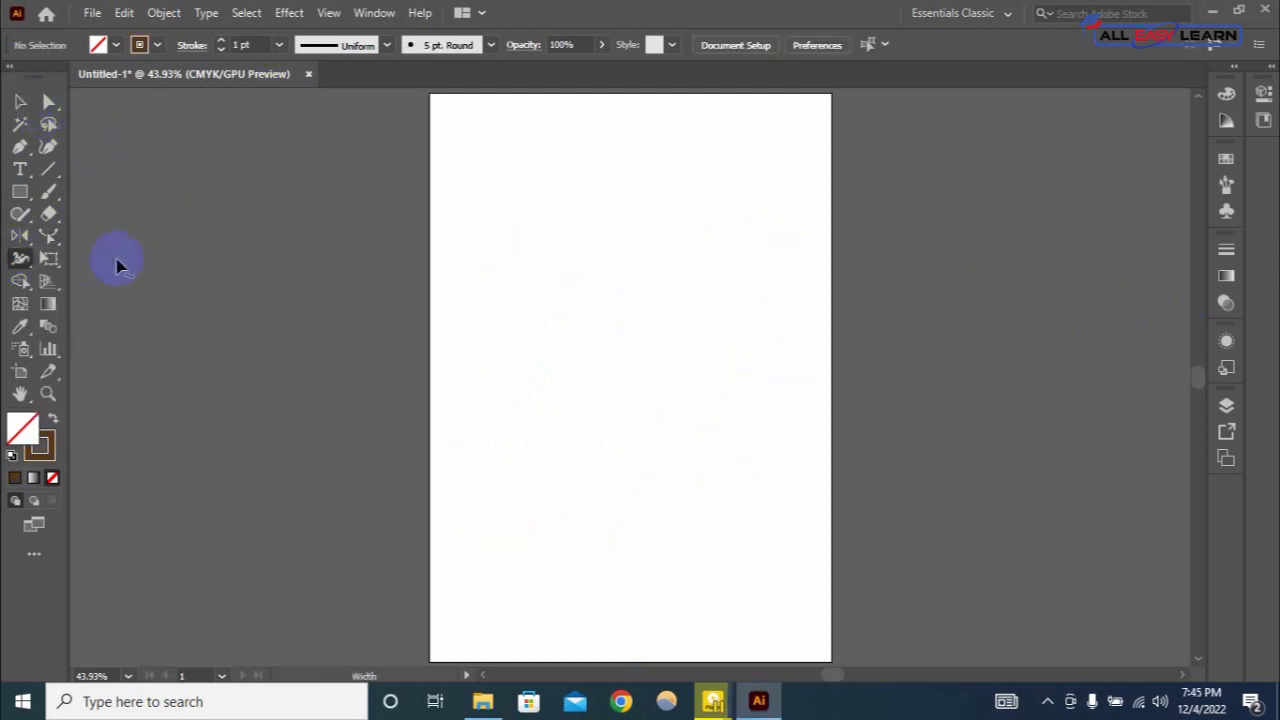
click(48, 169)
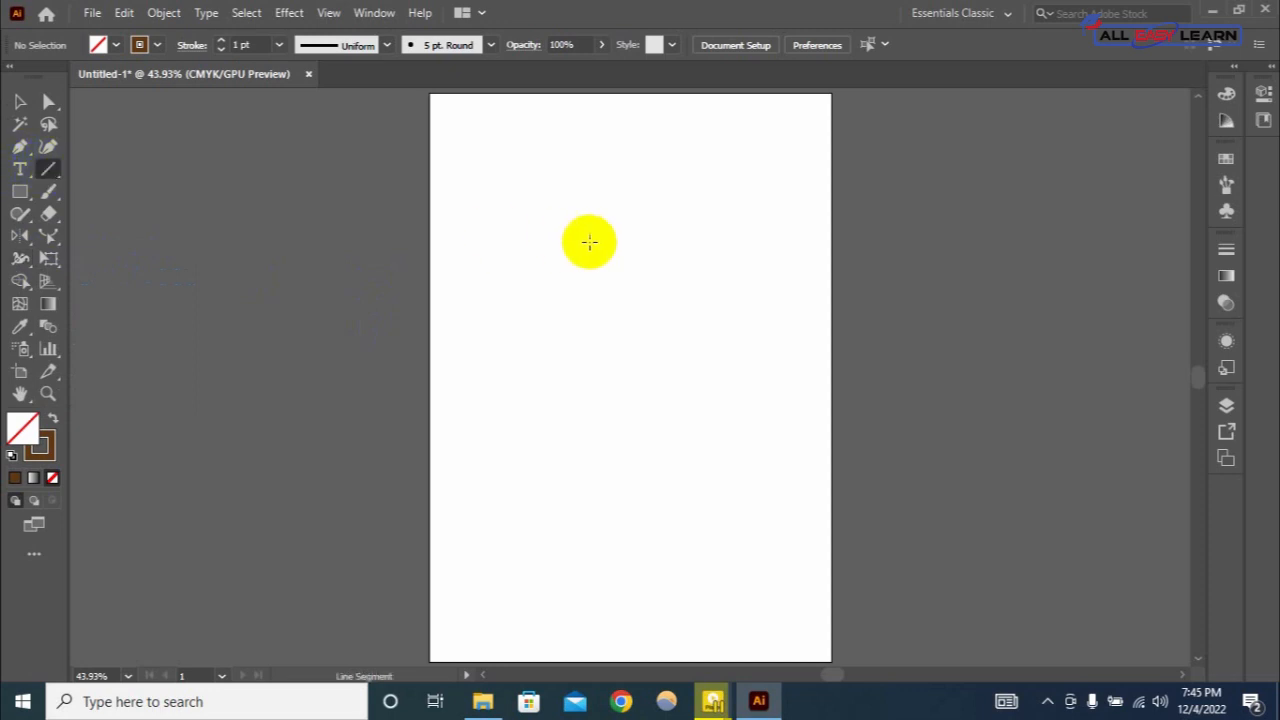
drag(596, 210, 611, 406)
Vary the vertical line's stroke with the Width tool into a vase with a flared rim, narrow neck, wide belly and flat base.
click(20, 260)
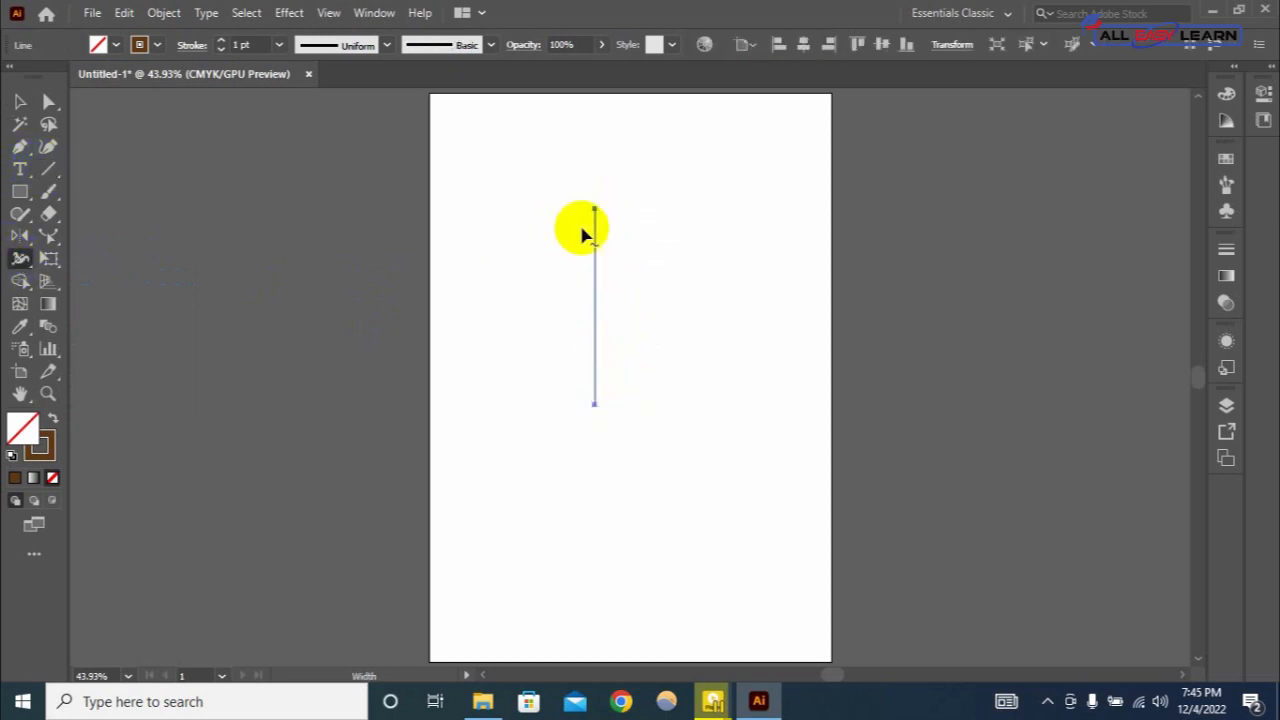
drag(596, 210, 614, 257)
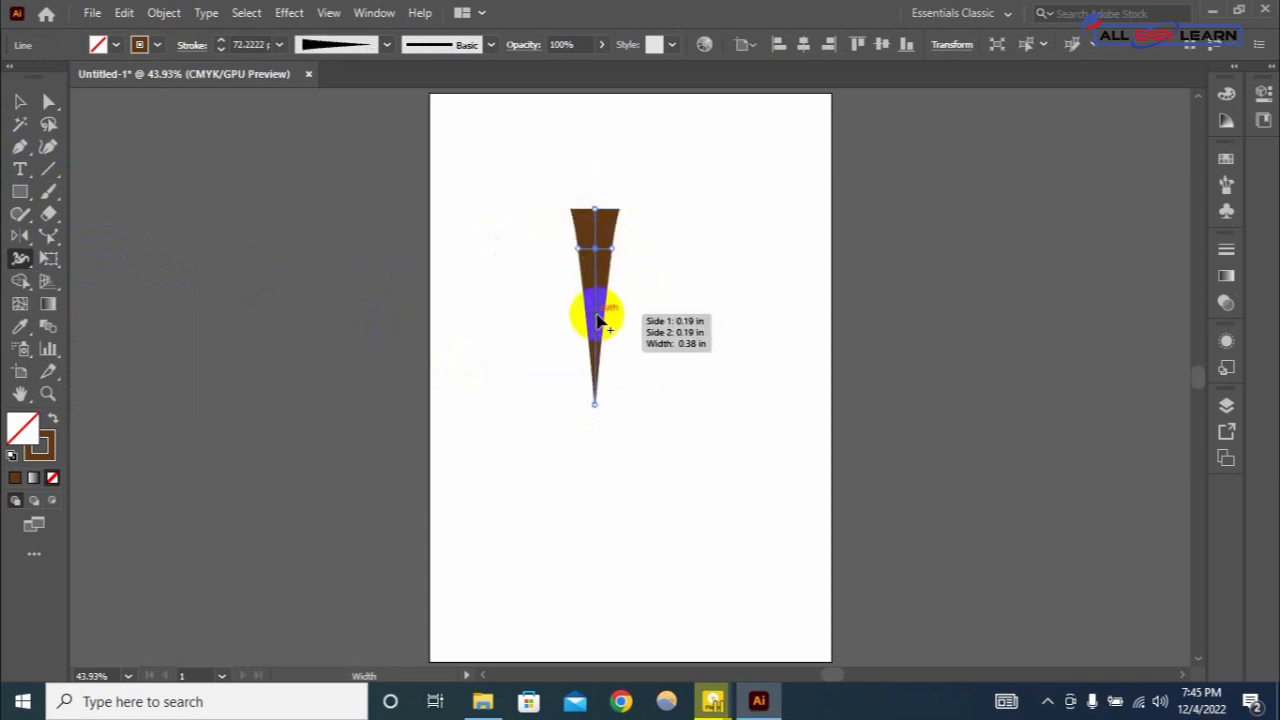
drag(594, 314, 661, 341)
drag(594, 404, 628, 411)
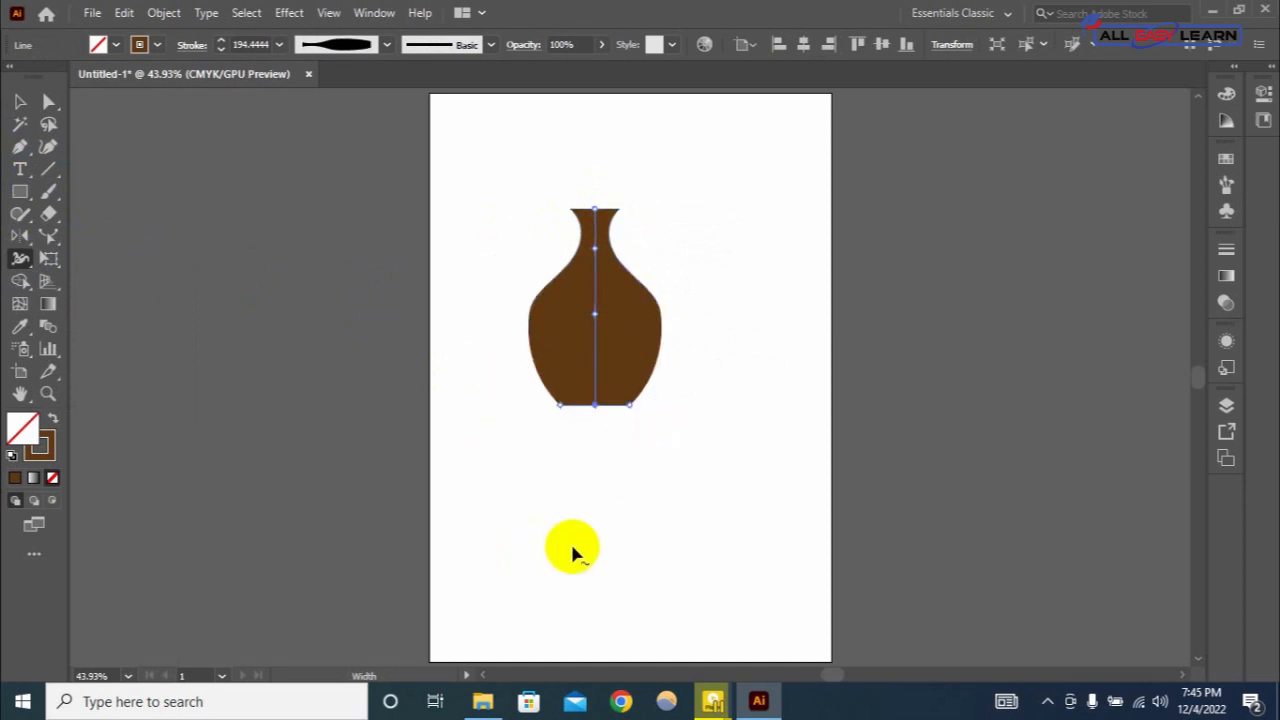
Expand the appearance of the vase-shaped stroke into a filled path and reselect the vase.
click(20, 101)
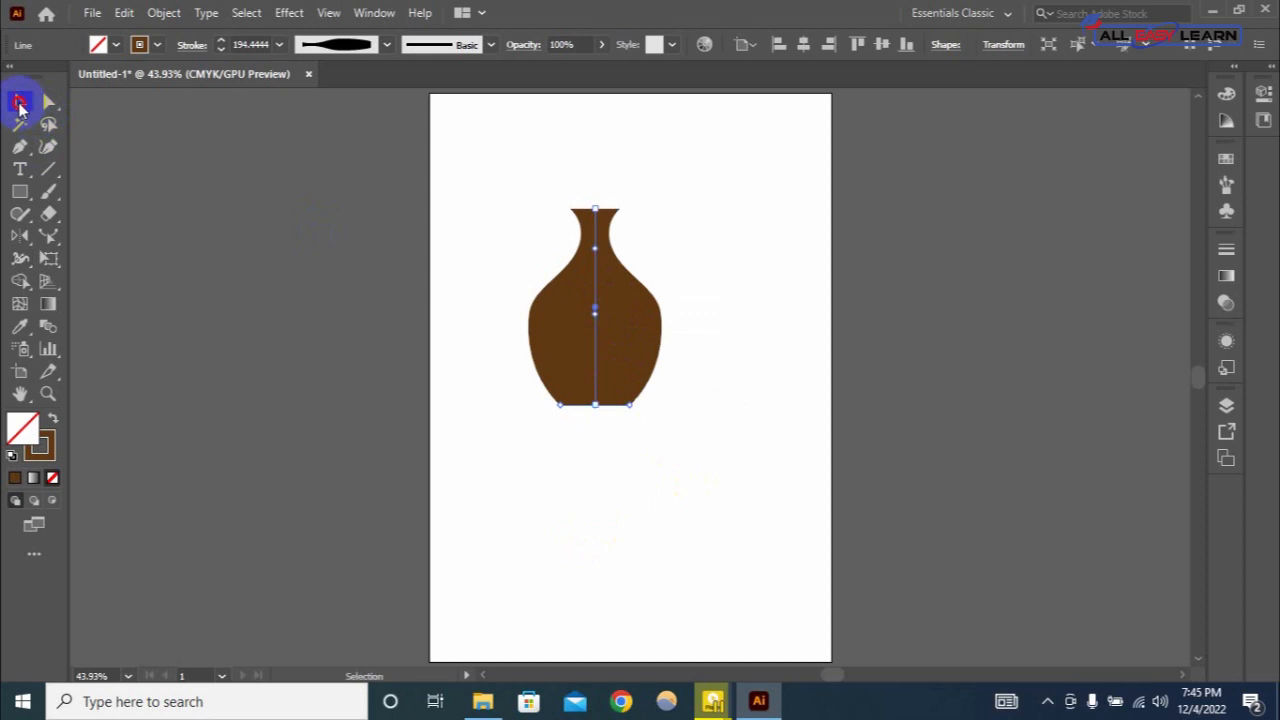
click(355, 178)
click(597, 328)
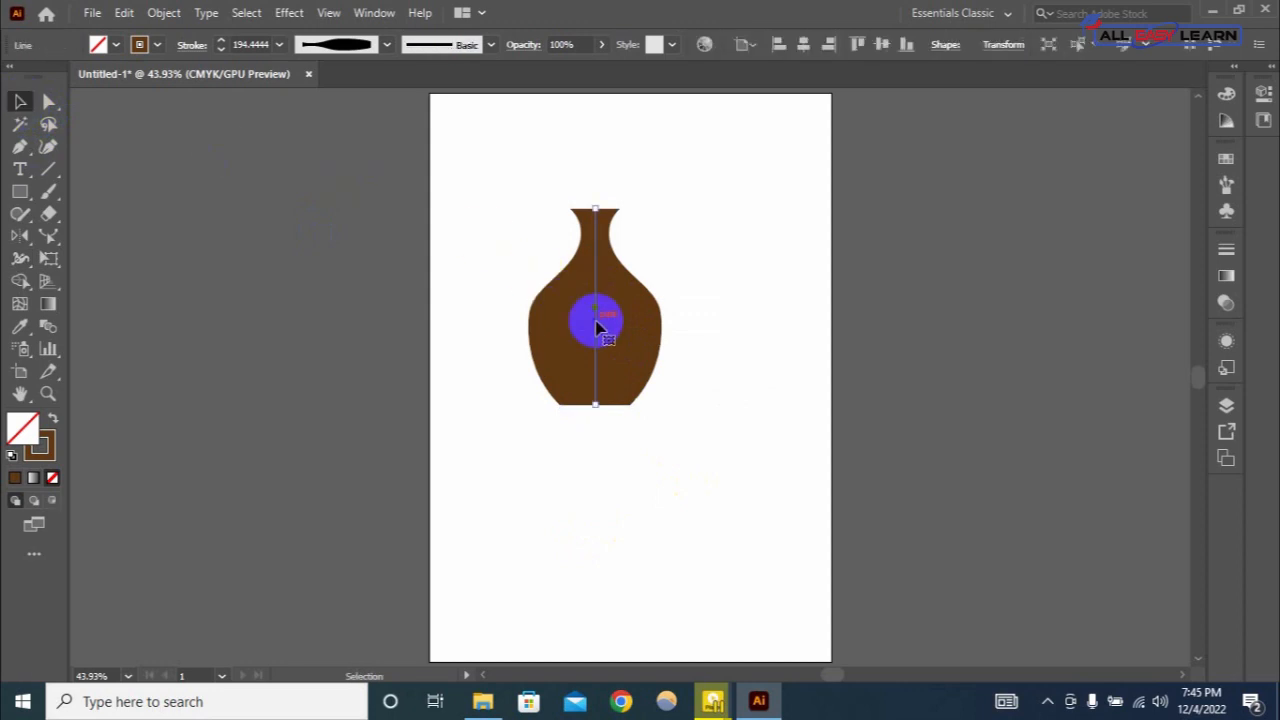
click(161, 12)
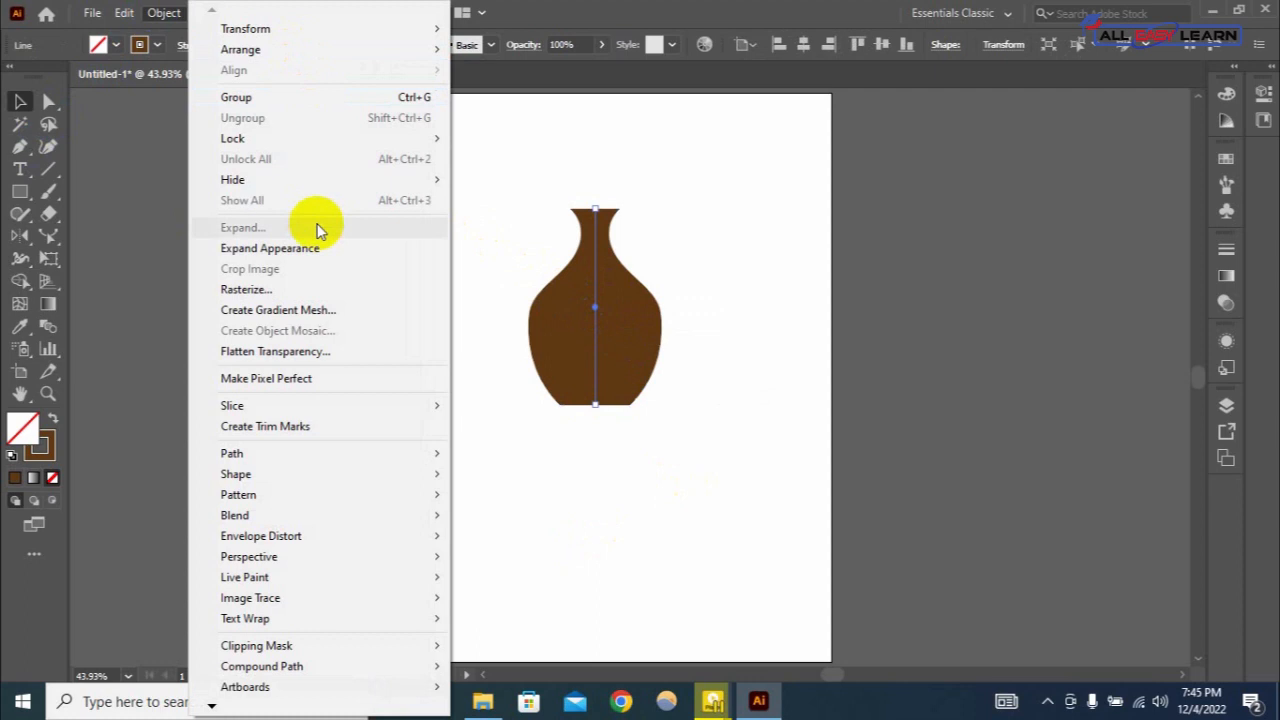
click(268, 250)
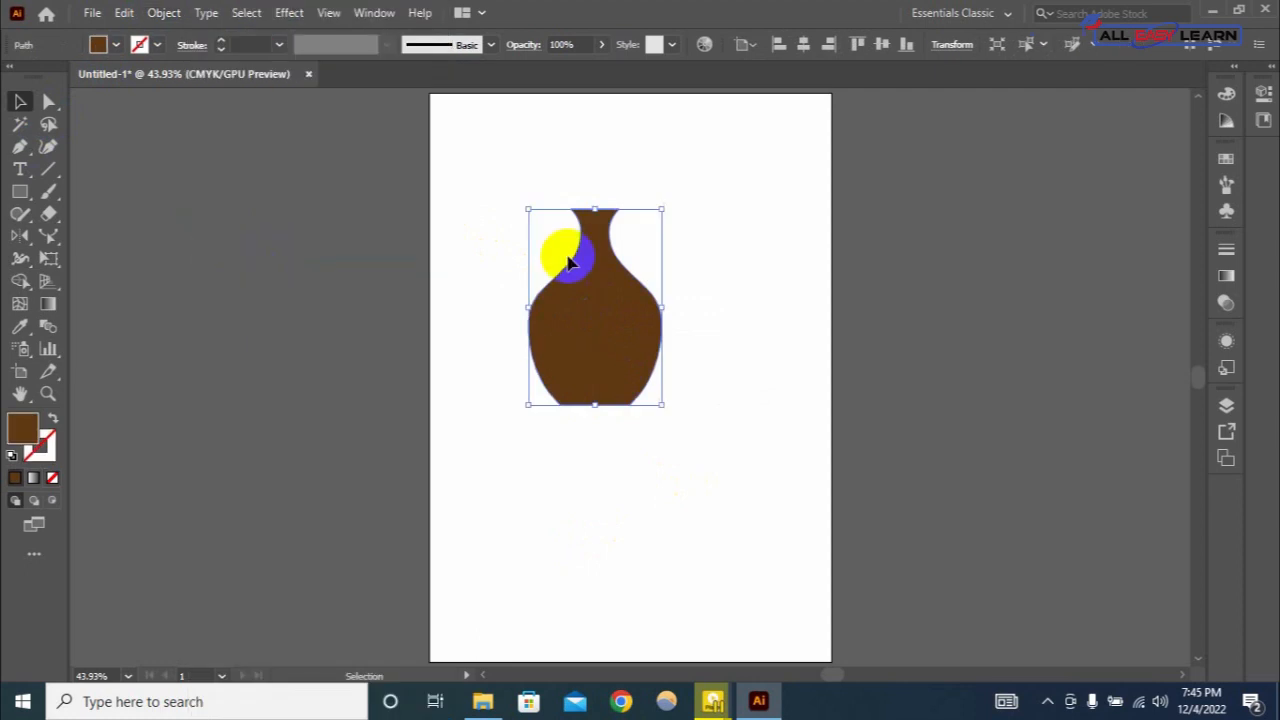
click(768, 272)
click(590, 320)
mouse_move(590, 320)
mouse_down()
mouse_move(640, 380)
mouse_move(605, 318)
mouse_up()
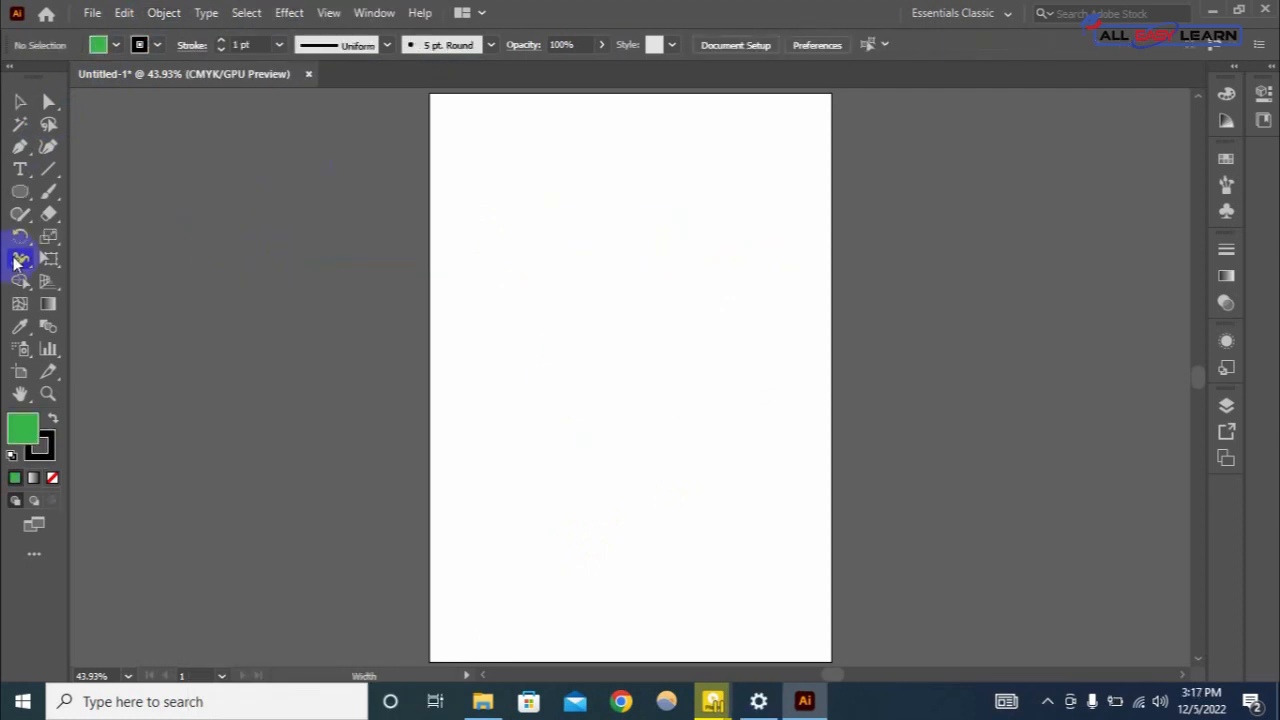
Draw a large green circle with a 1 pt black outline in the middle of the artboard and choose the Warp tool.
click(20, 258)
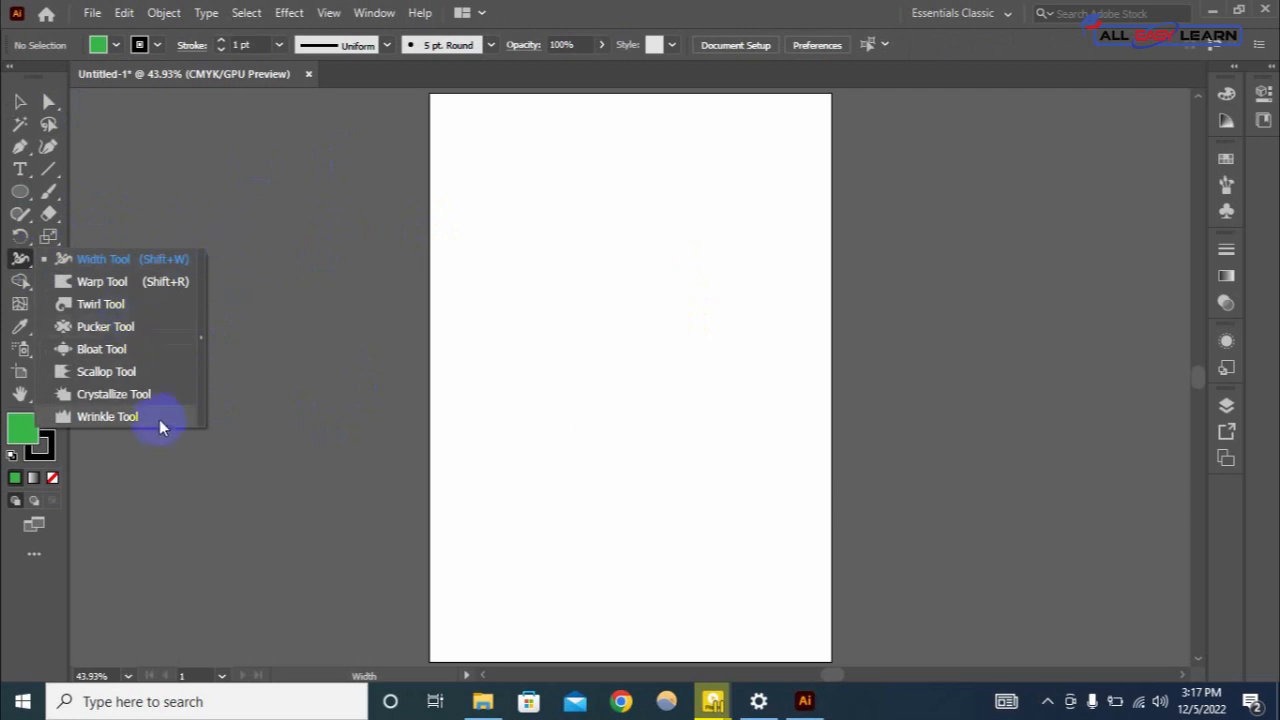
click(19, 192)
drag(511, 215, 785, 486)
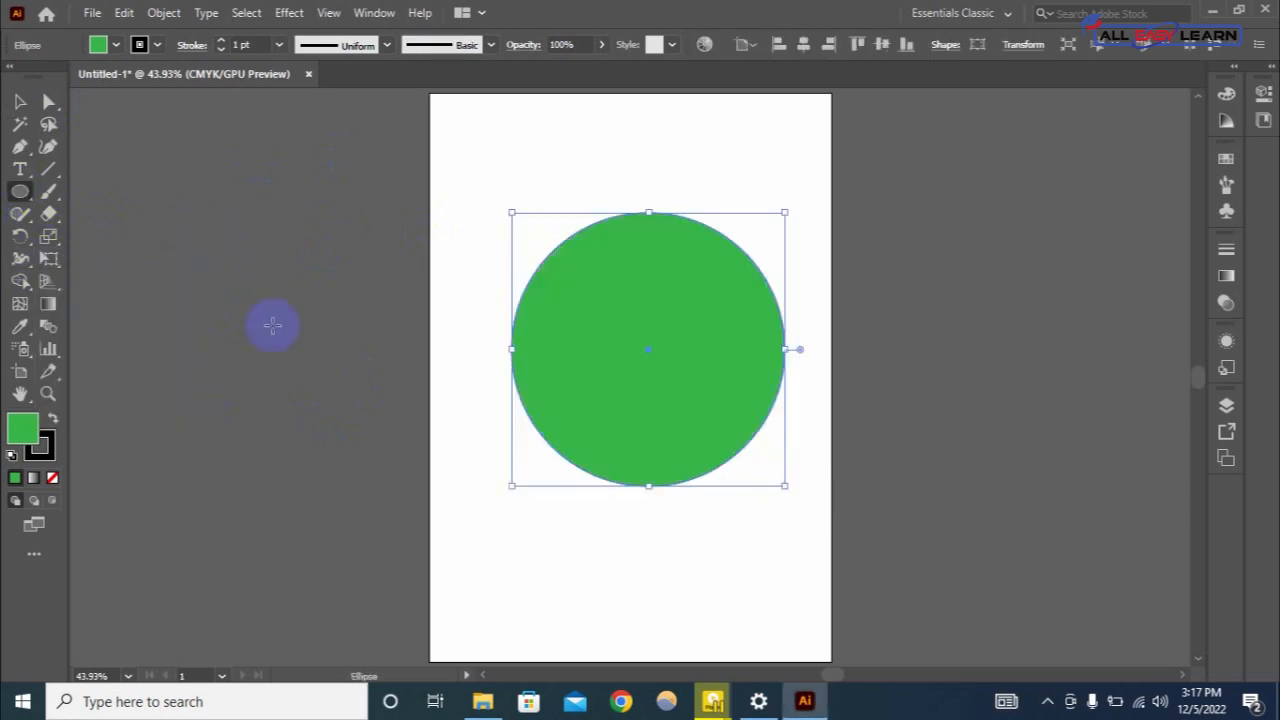
drag(31, 281, 116, 280)
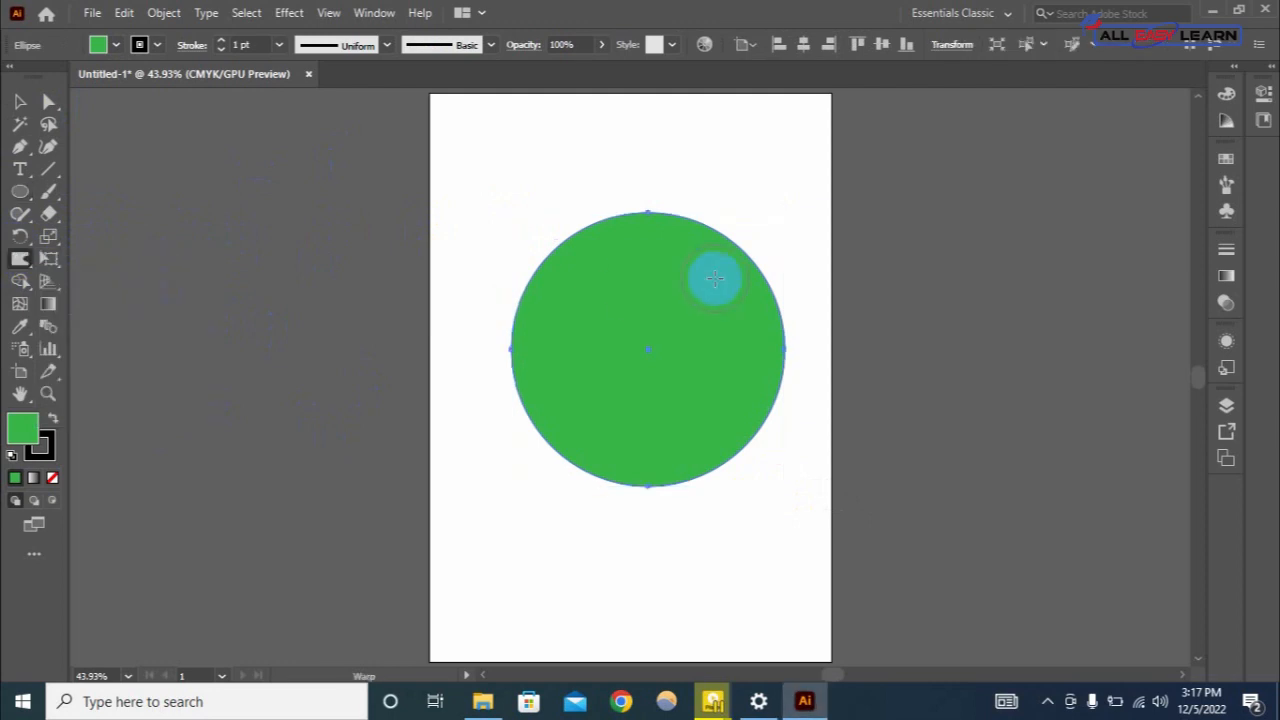
Warp the green circle's upper-right edge into two bumps and curl its left edge in two places with the Twirl tool.
drag(711, 200, 712, 201)
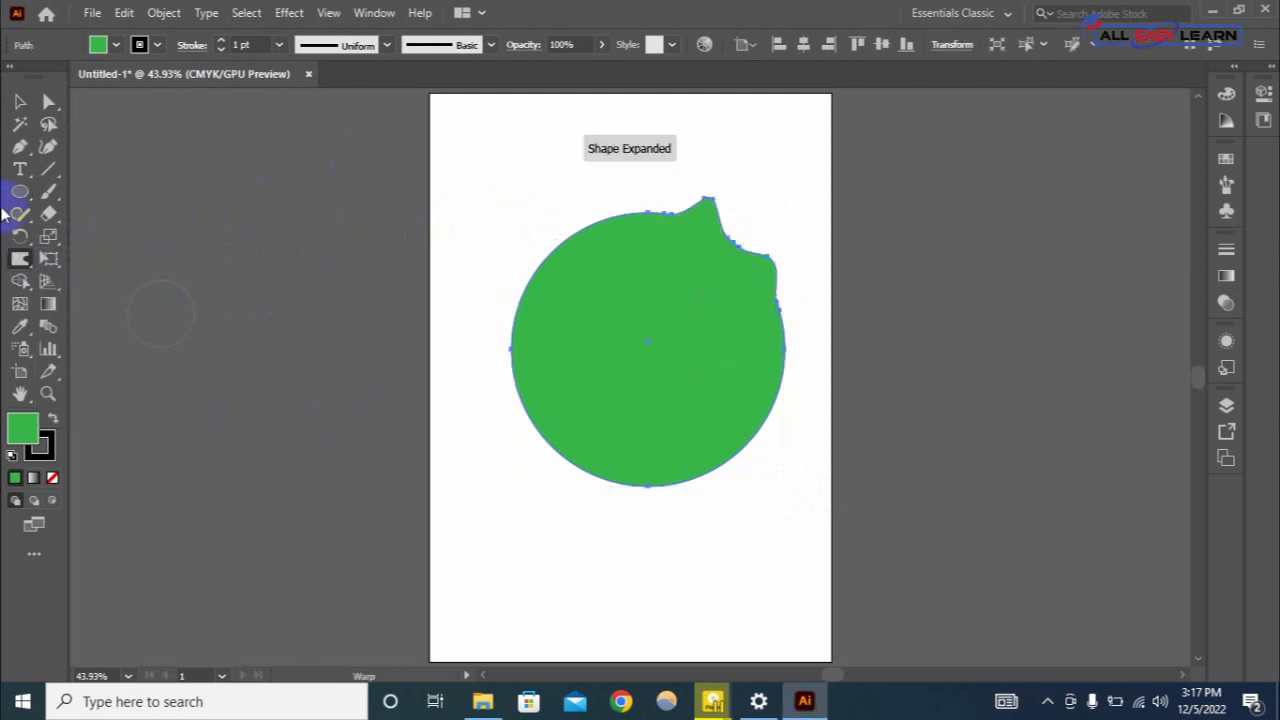
drag(21, 258, 86, 304)
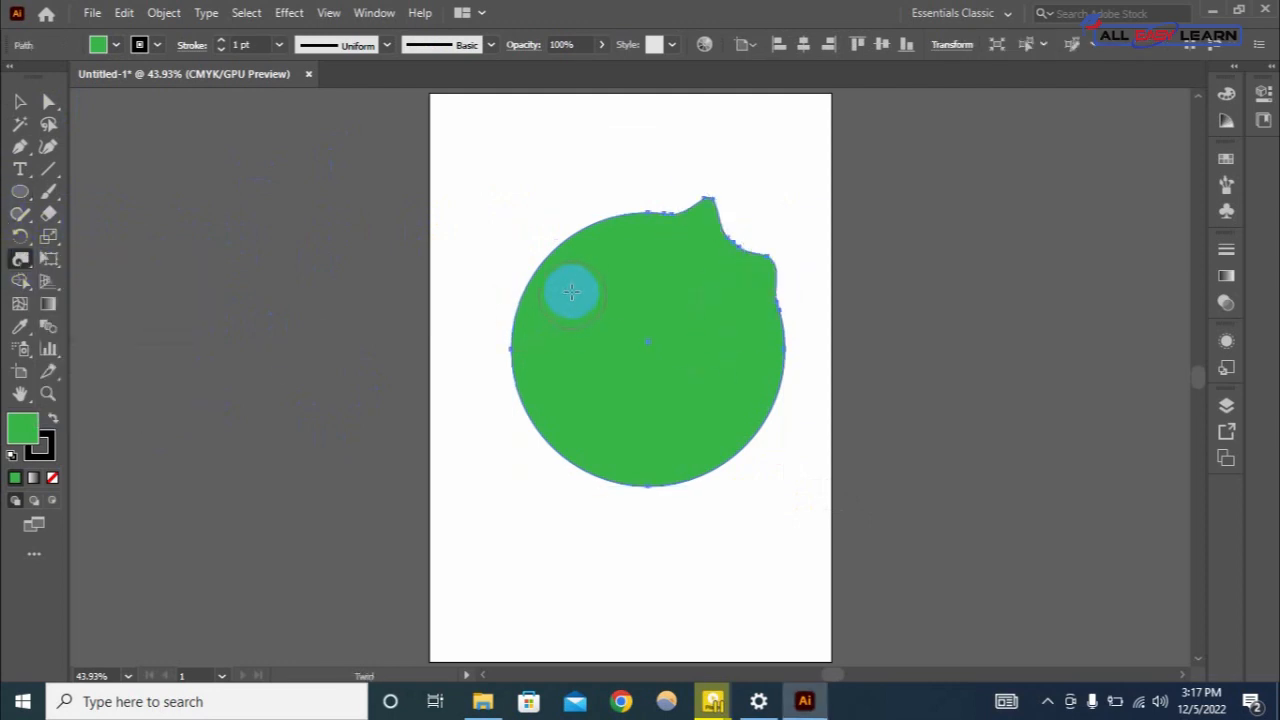
drag(549, 280, 543, 283)
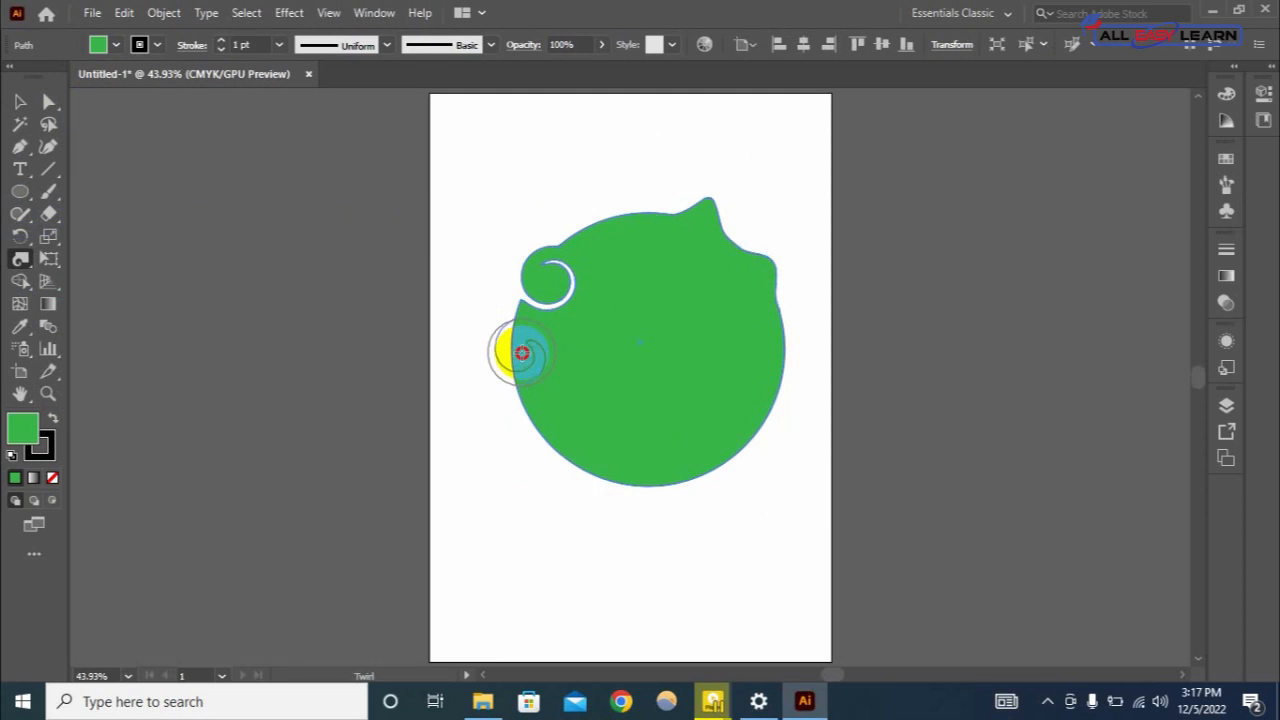
drag(522, 353, 522, 353)
Pull the shape's top edge outward into peaks and a long thin tendril ending in a spiral above the circle.
drag(15, 263, 191, 334)
drag(547, 183, 512, 132)
drag(663, 271, 610, 130)
drag(653, 246, 630, 132)
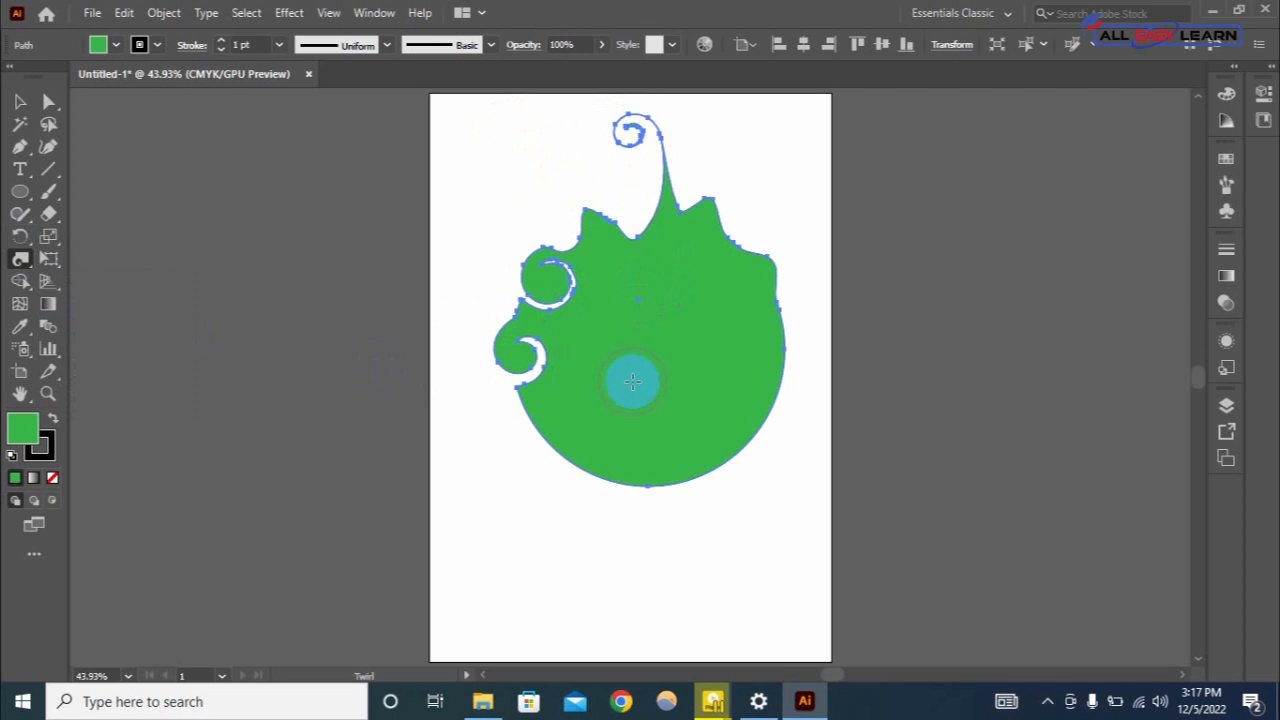
Distort the shape's lower-left edge into a long thin spike and a short point with the Pucker tool.
click(18, 260)
click(126, 326)
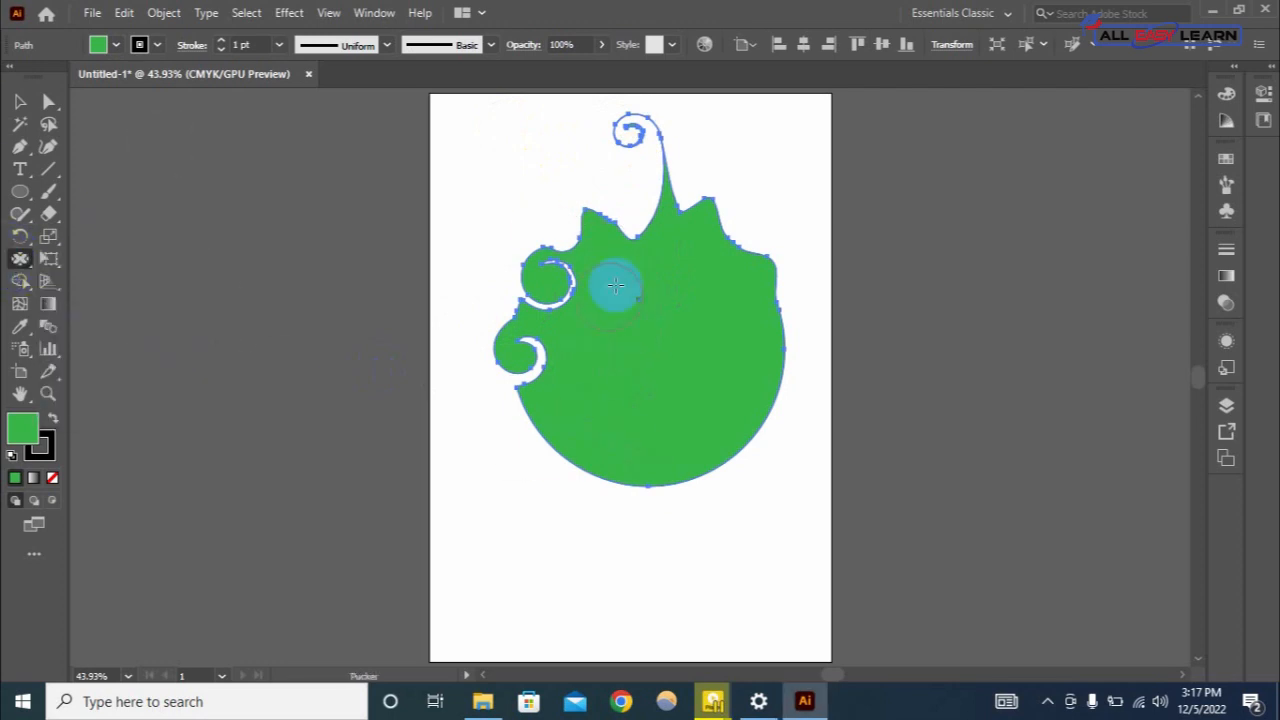
mouse_move(590, 445)
mouse_down()
mouse_move(556, 436)
mouse_move(504, 523)
mouse_move(612, 475)
mouse_up()
Pull two rounded finger-like lobes out of the shape's bottom edge with the Bloat tool.
click(18, 262)
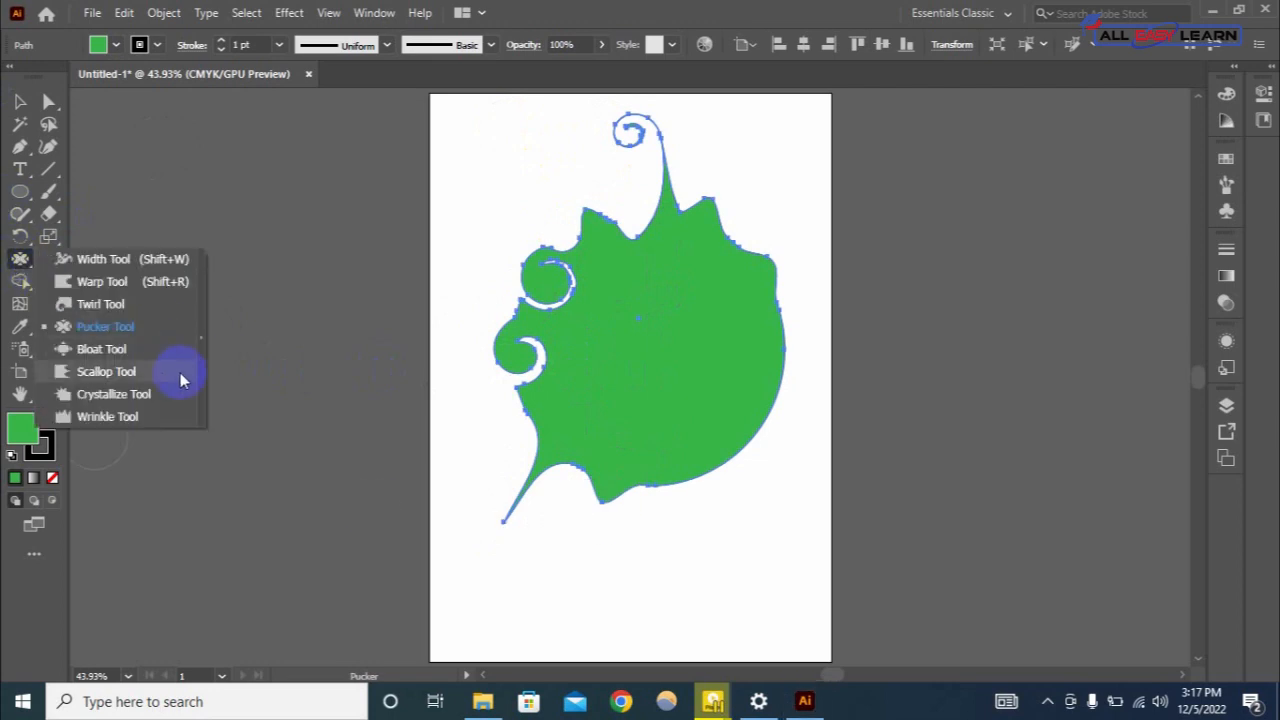
click(138, 352)
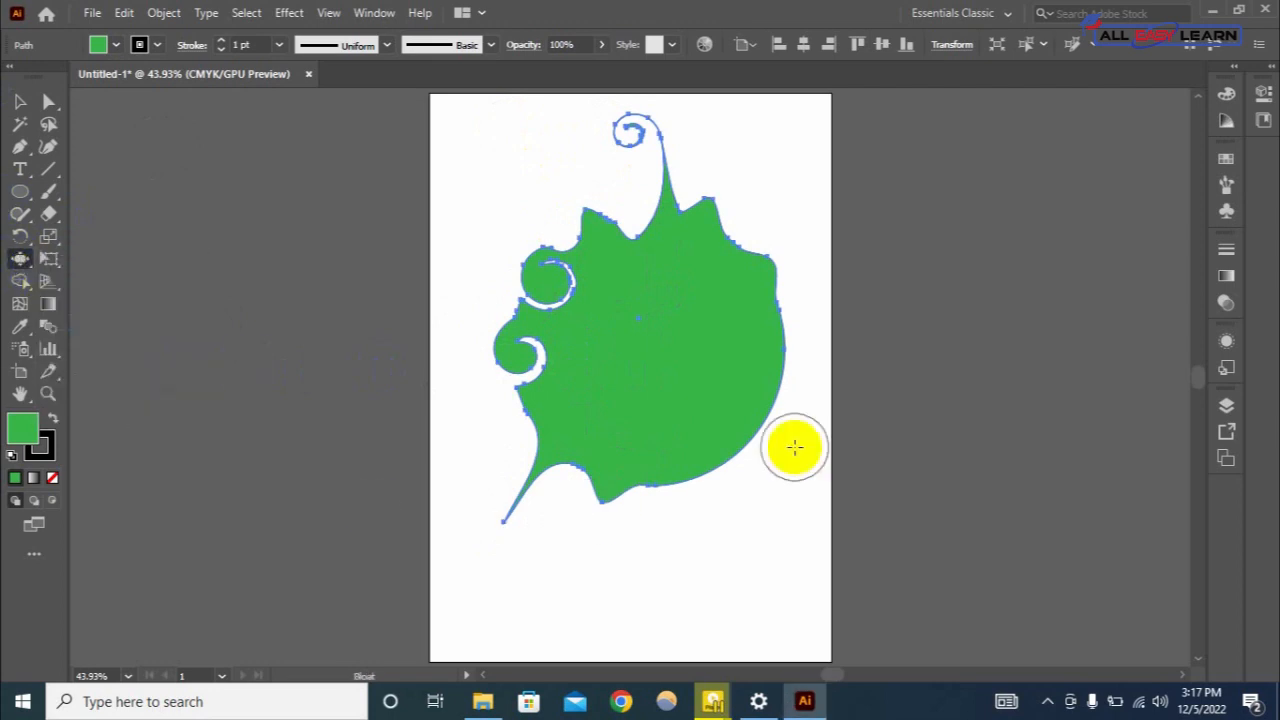
drag(613, 418, 665, 600)
drag(647, 466, 738, 535)
Distort the middle of the shape's right edge into small pointed folds with the Scallop tool.
click(16, 258)
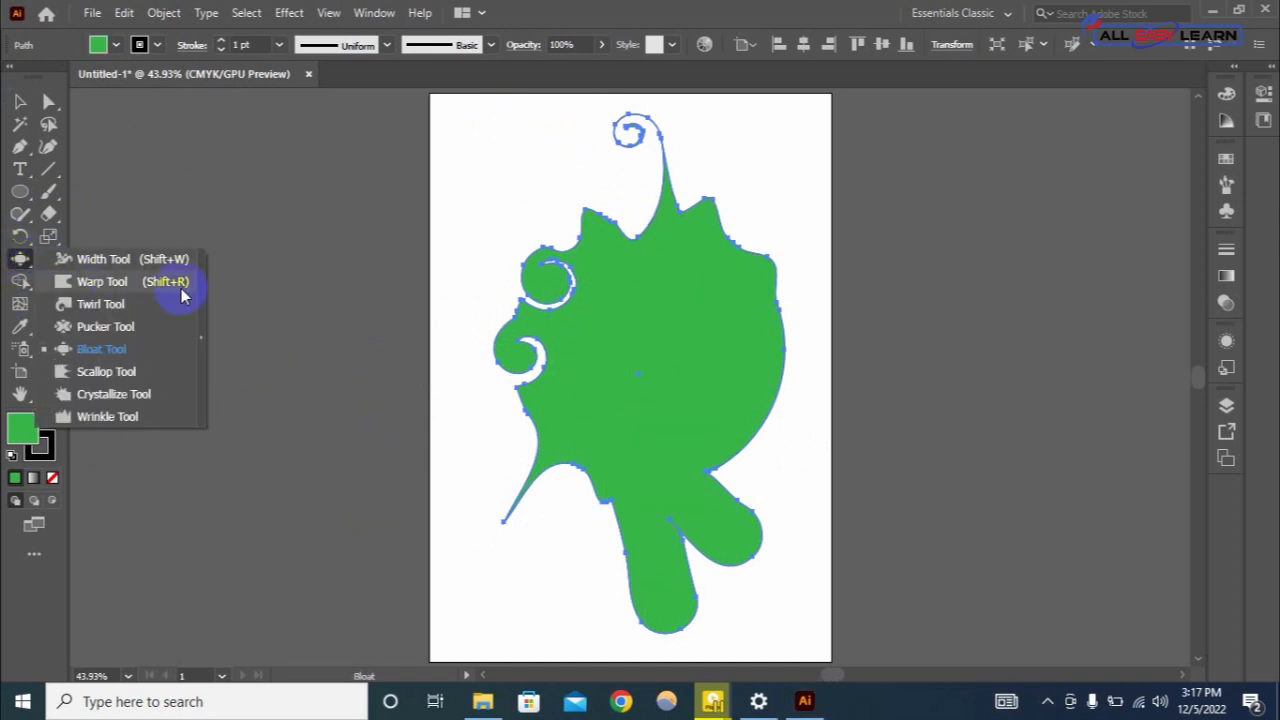
click(132, 376)
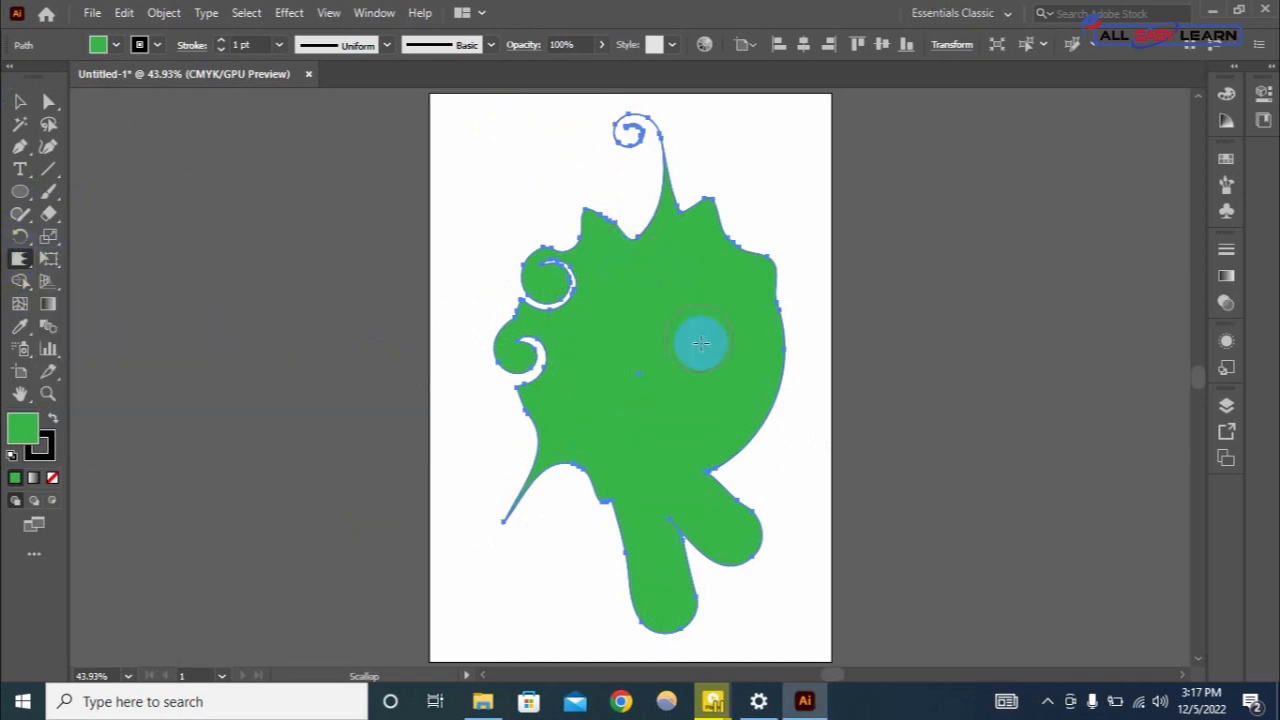
mouse_move(784, 328)
mouse_down()
mouse_move(810, 320)
mouse_move(775, 362)
mouse_move(810, 382)
mouse_up()
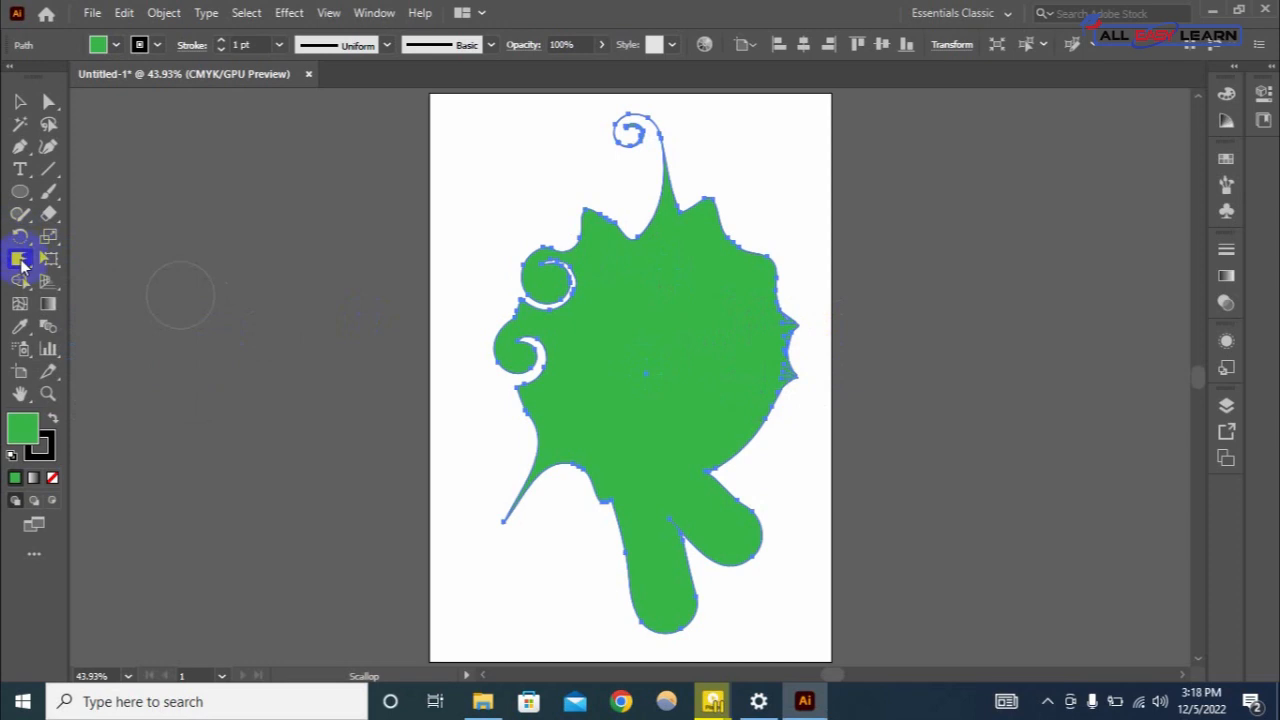
Push sharp spikes out along the shape's right side with the Crystallize tool.
click(20, 261)
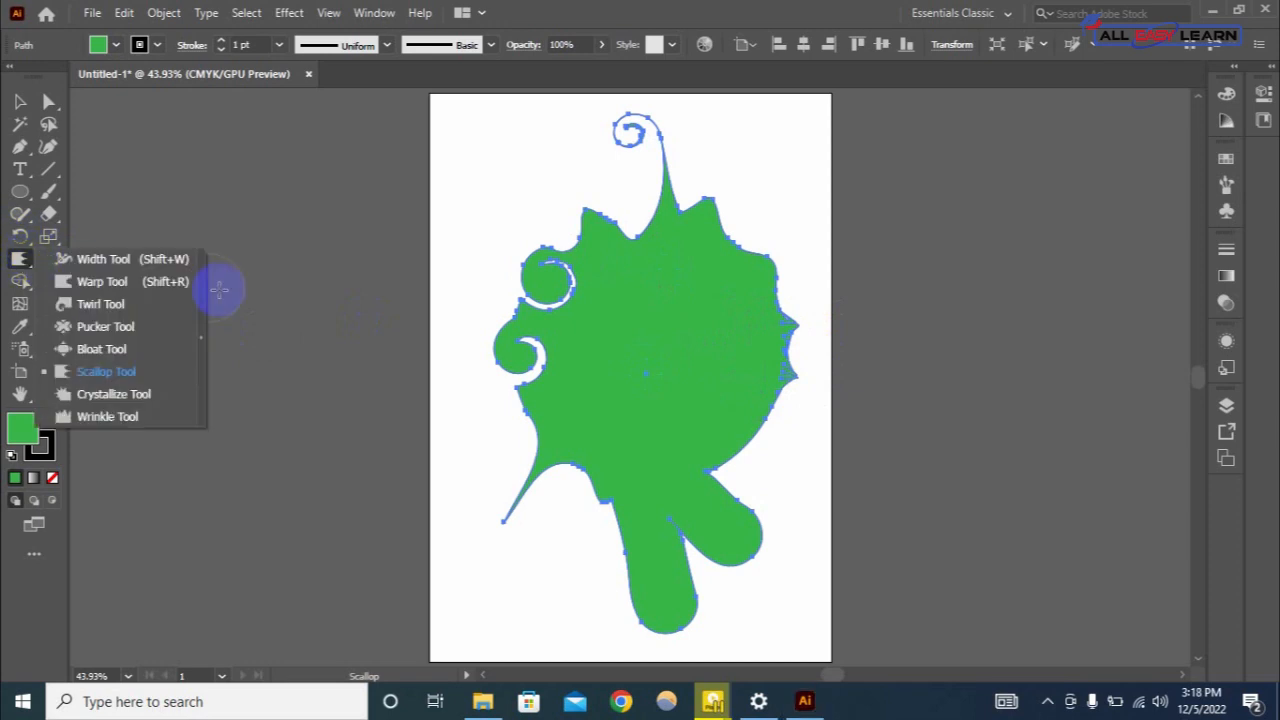
click(114, 394)
mouse_move(745, 275)
mouse_down()
mouse_move(757, 237)
mouse_move(797, 297)
mouse_move(760, 317)
mouse_move(808, 305)
mouse_move(757, 437)
mouse_move(749, 423)
mouse_move(785, 450)
mouse_up()
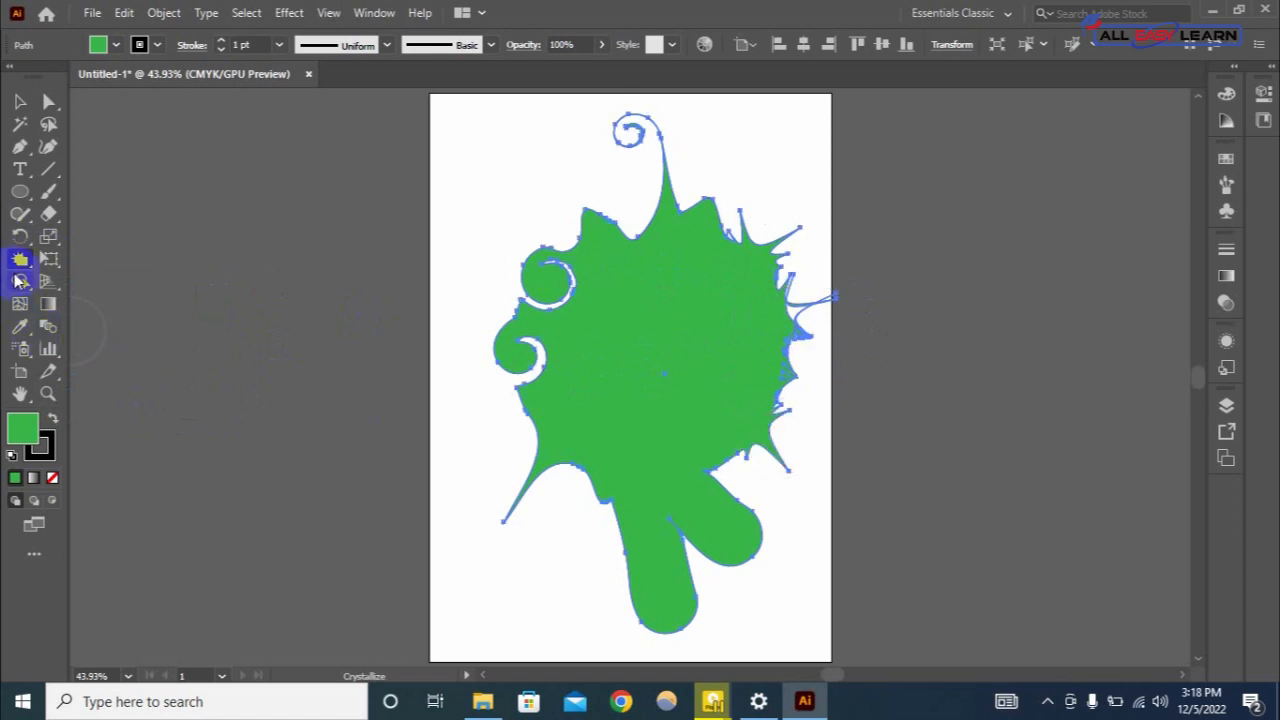
Roughen the shape's upper-left edge with the Wrinkle tool and delete the whole distorted shape.
drag(15, 262, 153, 420)
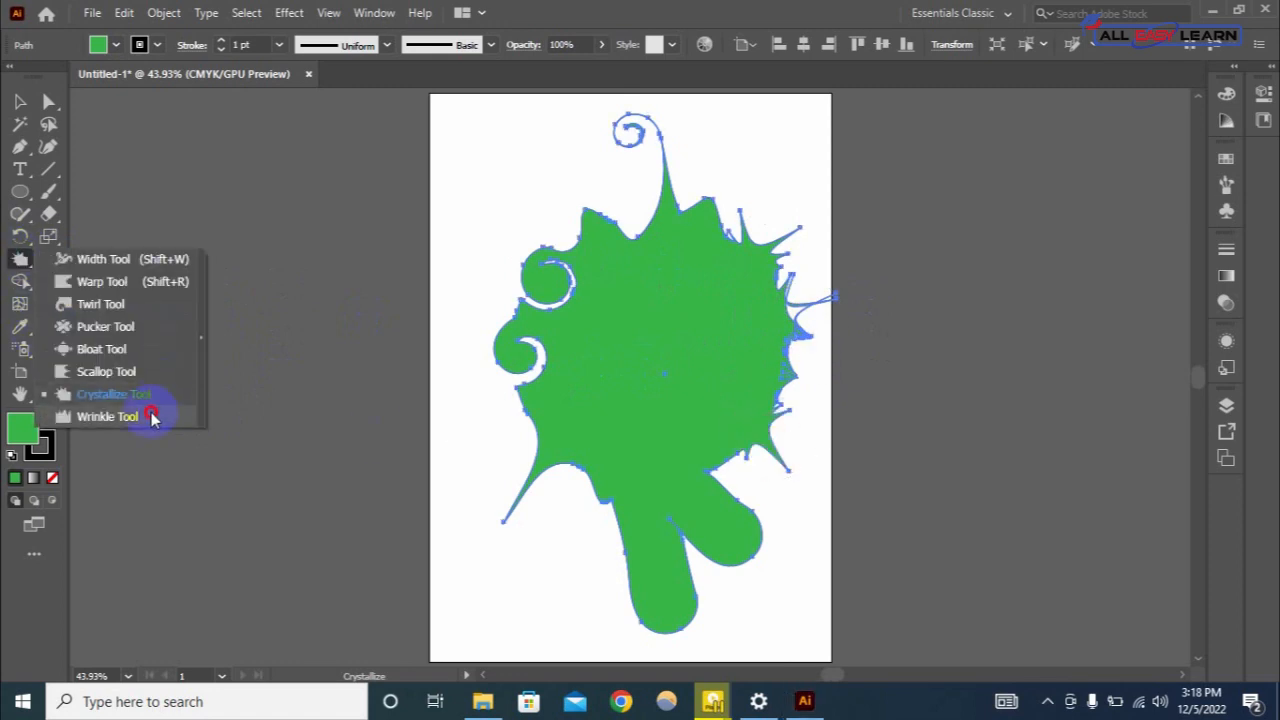
click(152, 416)
mouse_move(561, 215)
mouse_down()
mouse_move(630, 240)
mouse_move(635, 206)
mouse_up()
click(18, 103)
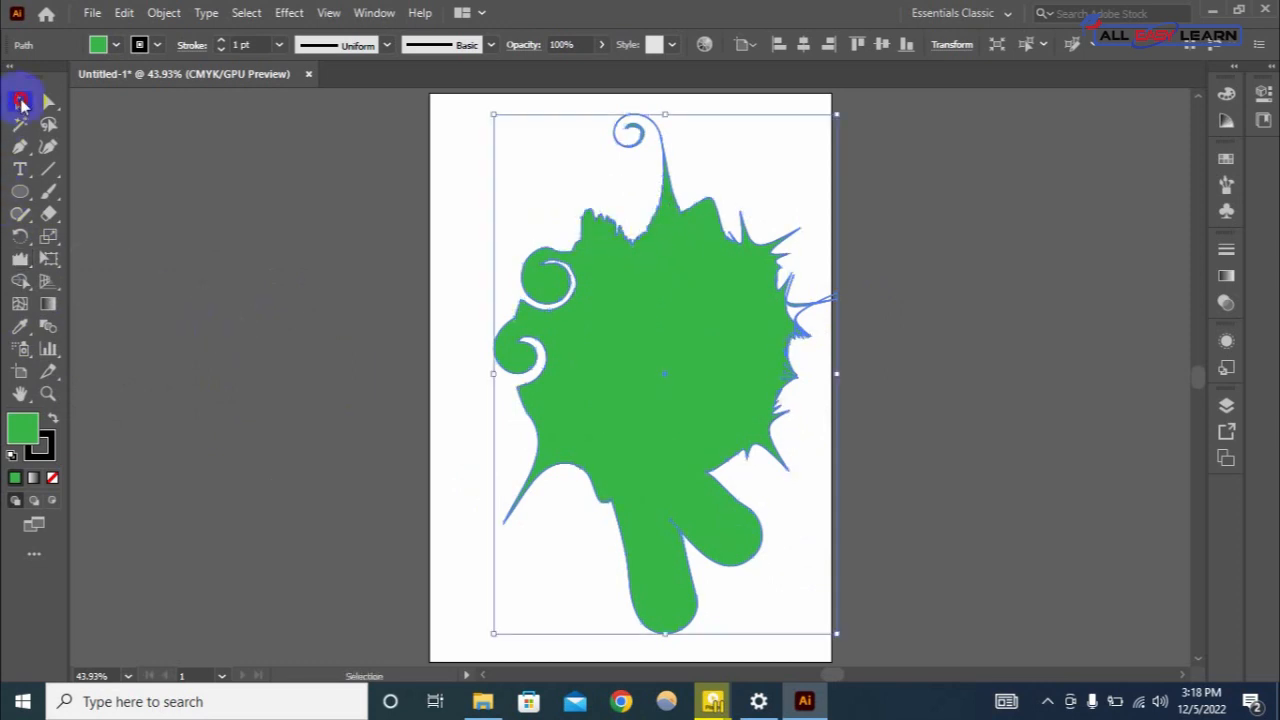
key(Delete)
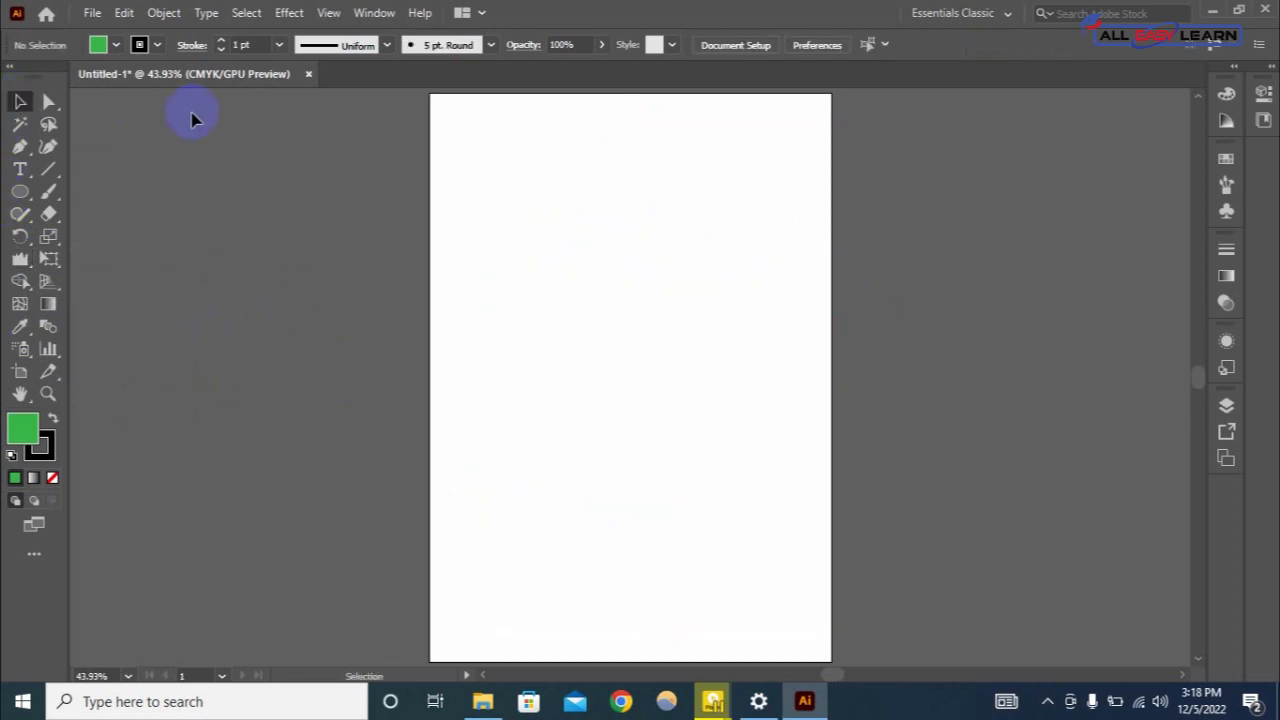
Draw a small green circle near the artboard's upper left, crystallize it into a spiky burst and delete it.
click(20, 191)
drag(504, 208, 552, 255)
mouse_move(18, 262)
mouse_down()
mouse_move(109, 352)
mouse_move(114, 391)
mouse_up()
drag(528, 231, 543, 234)
click(17, 102)
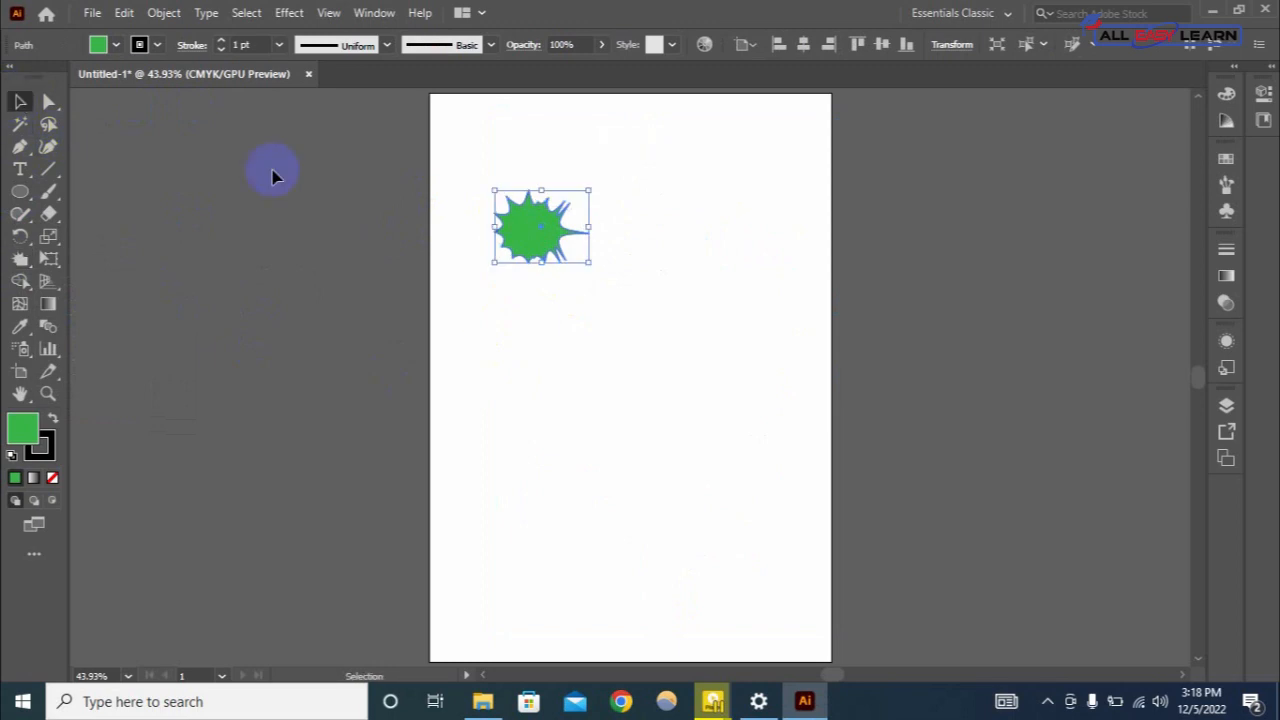
key(Delete)
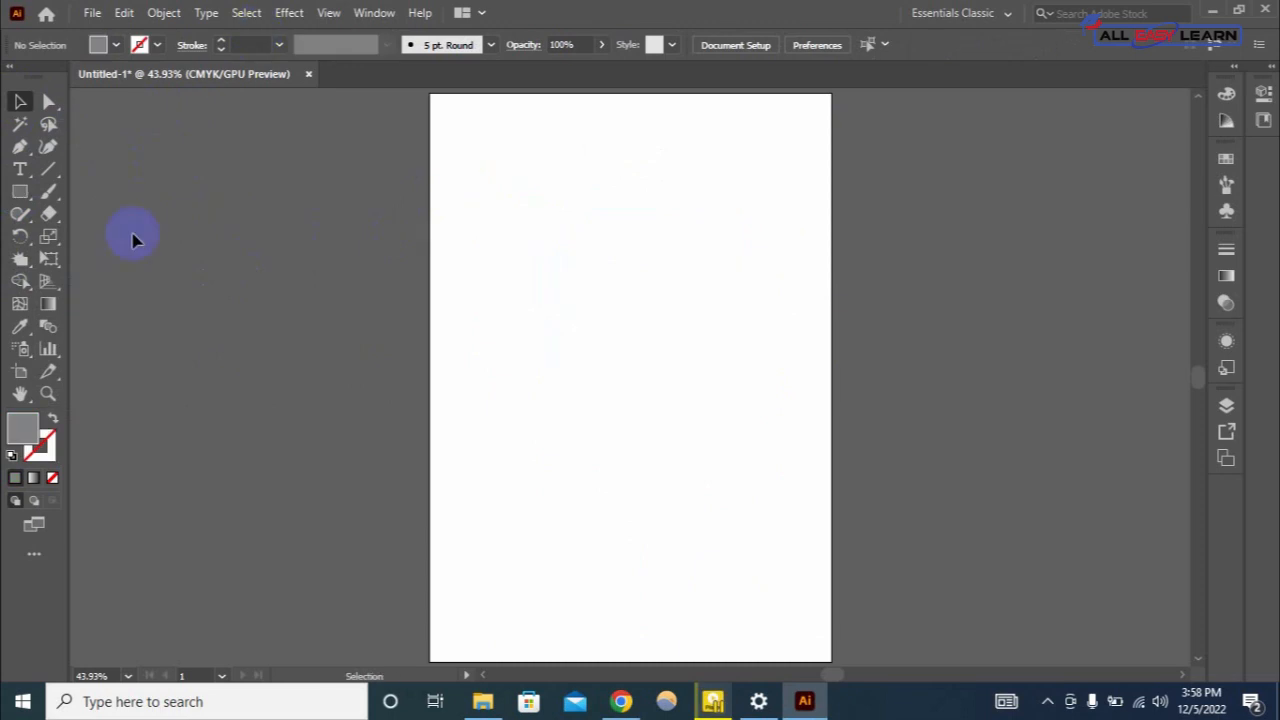
Draw a tall grey rectangle without a stroke and shorten it from its top edge with Free Transform.
click(19, 191)
drag(561, 166, 764, 444)
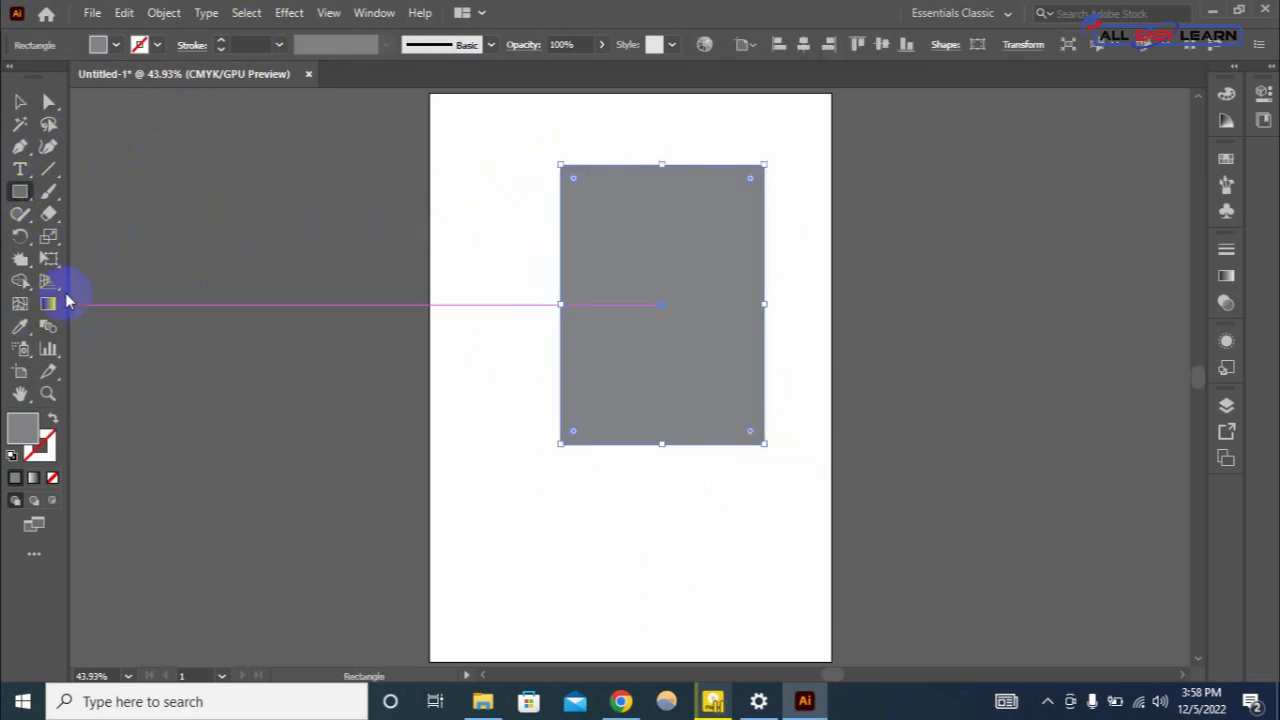
click(49, 259)
click(137, 262)
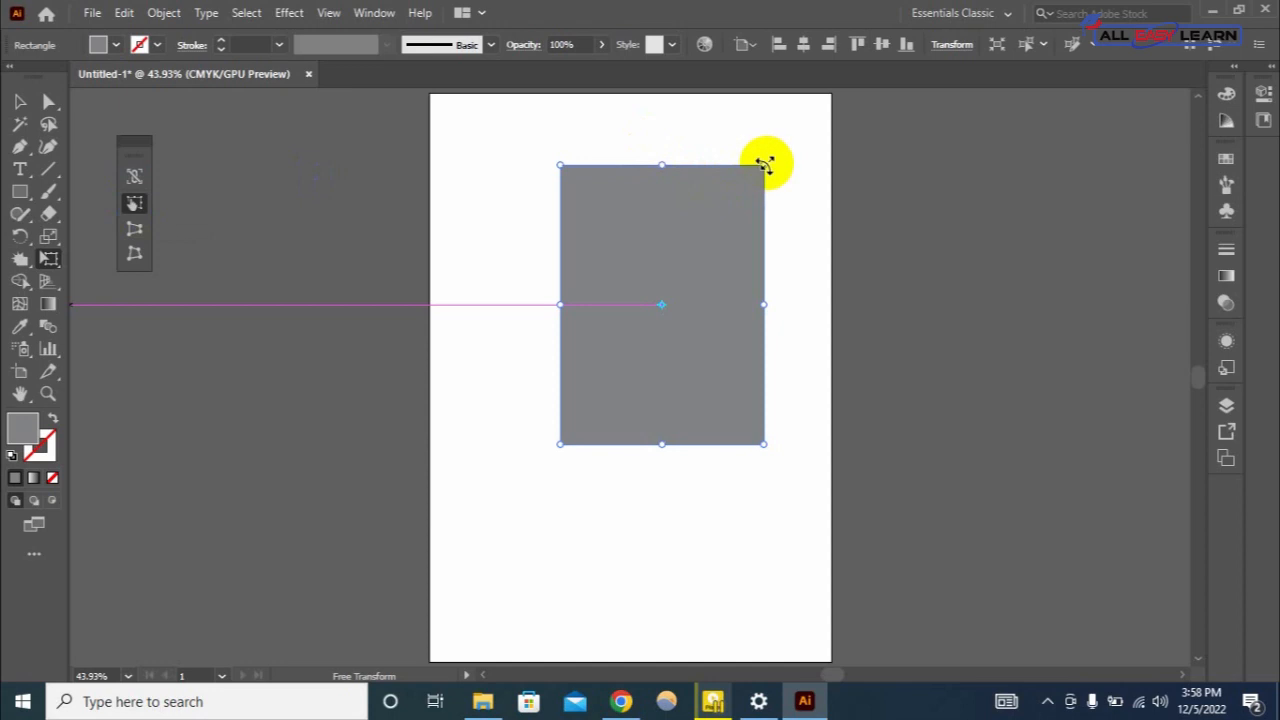
drag(764, 165, 763, 251)
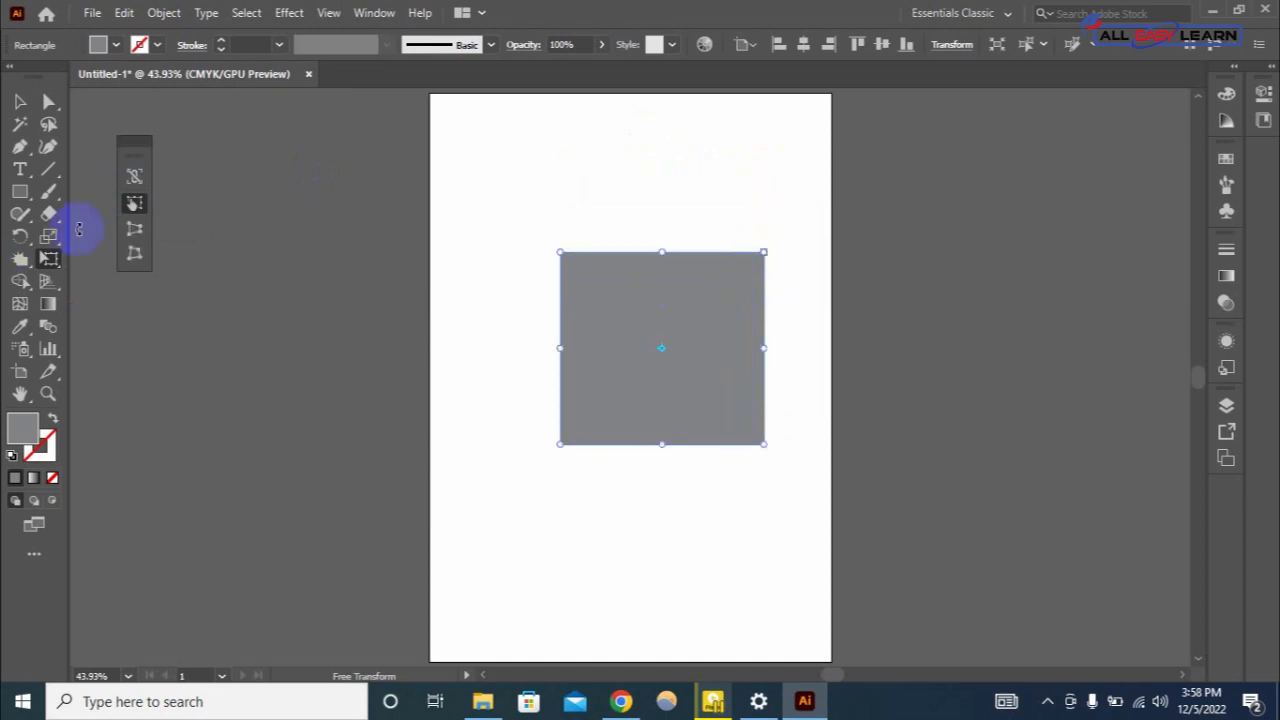
Apply Perspective Distort to the rectangle so its left side becomes much taller than its right side.
click(134, 231)
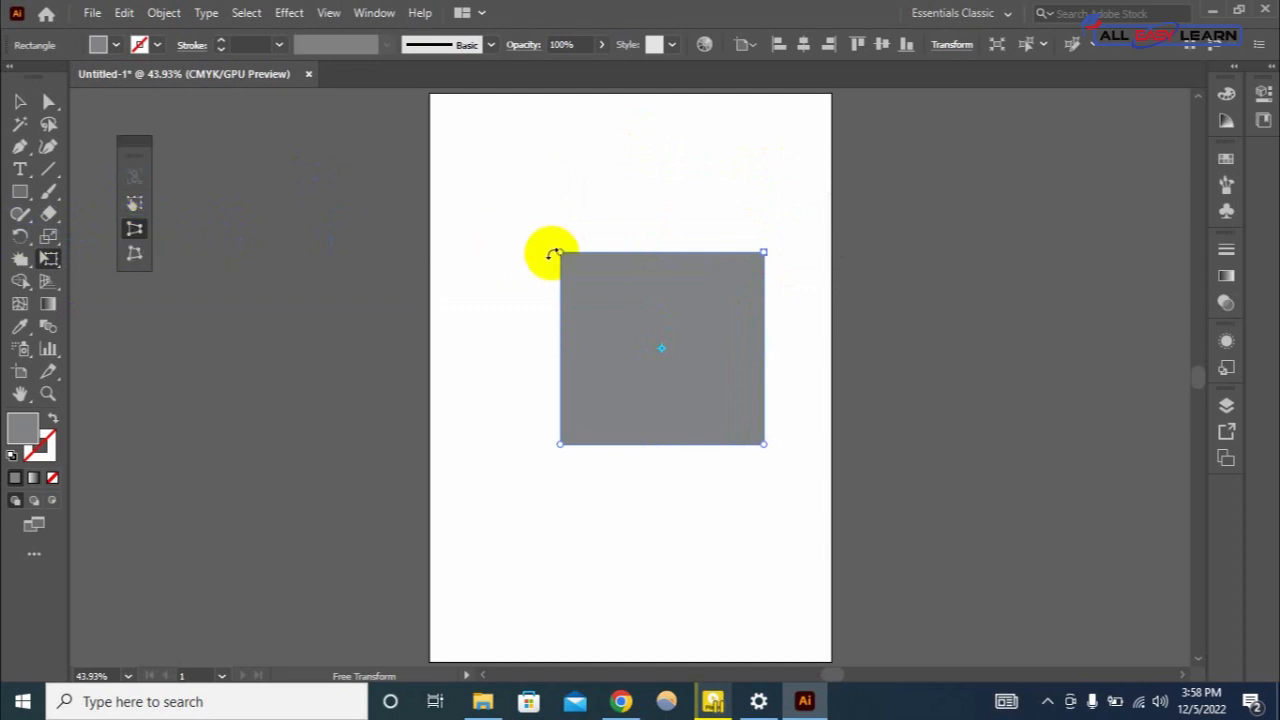
drag(560, 253, 551, 161)
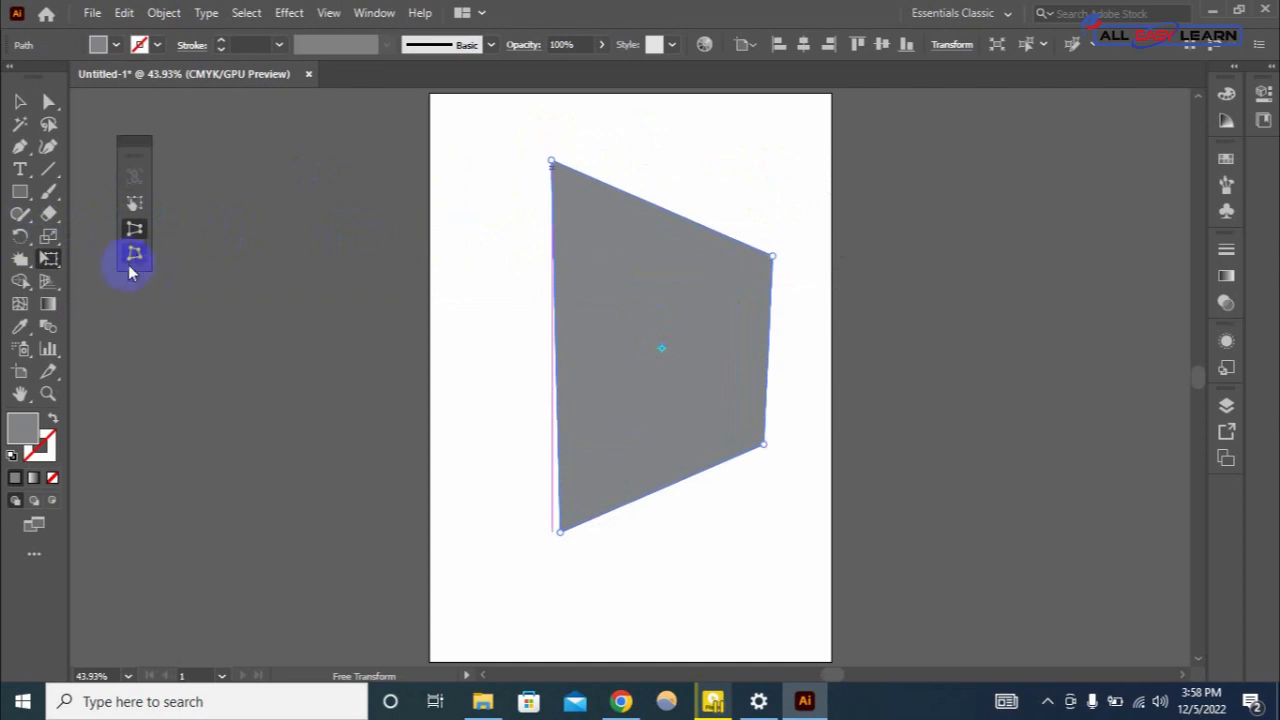
Move the shape's four corners individually with Free Distort to form a wide quadrilateral across the artboard's upper half.
right_click(138, 262)
click(138, 262)
click(135, 258)
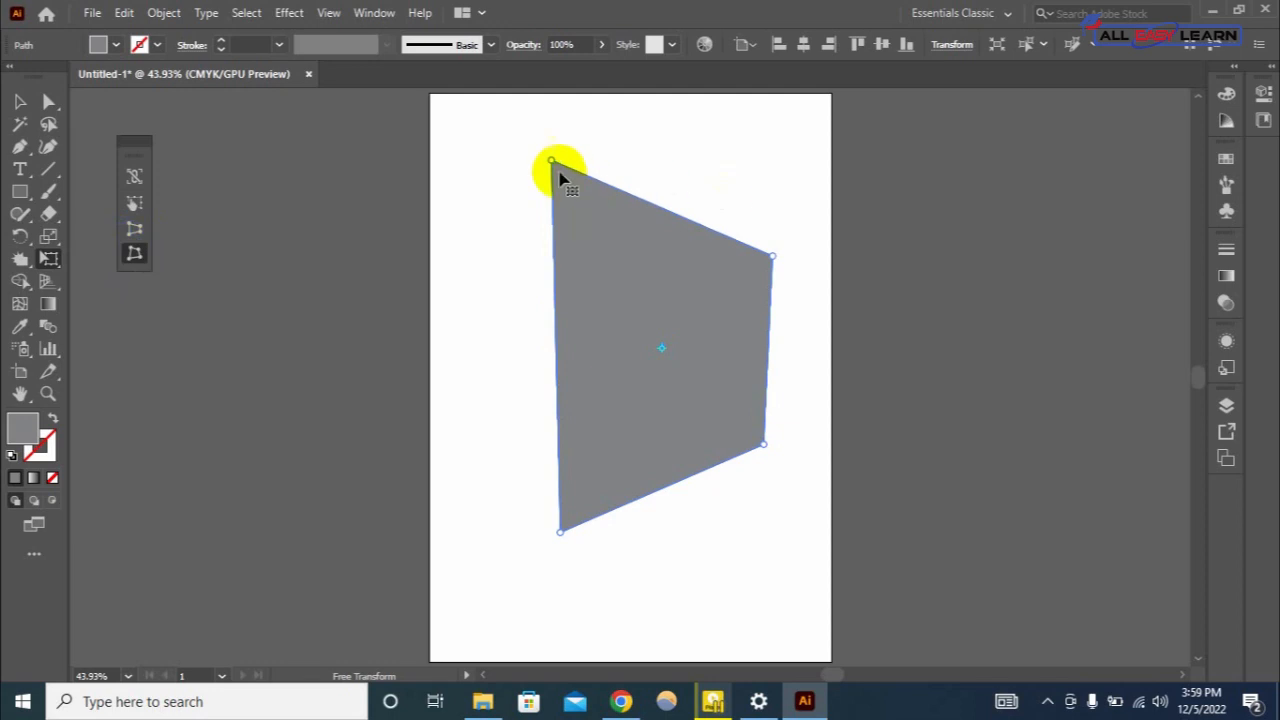
drag(551, 160, 442, 156)
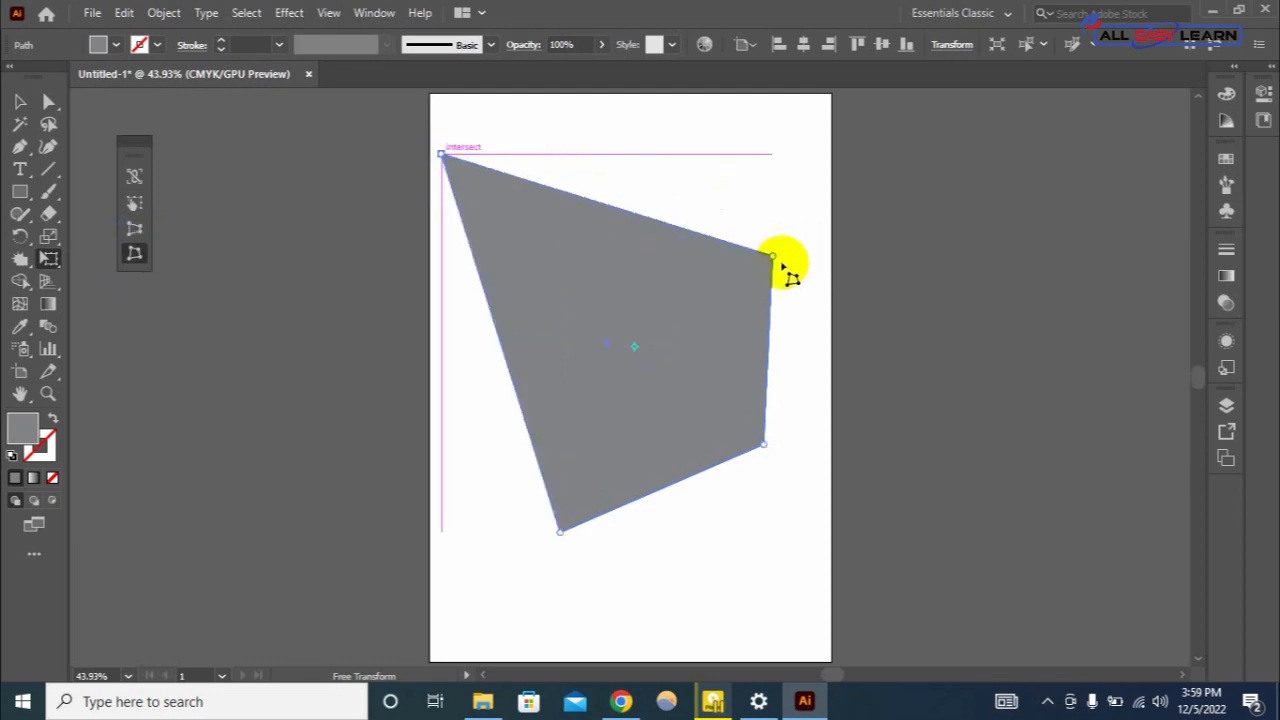
drag(772, 257, 813, 158)
drag(763, 443, 814, 368)
drag(558, 530, 475, 377)
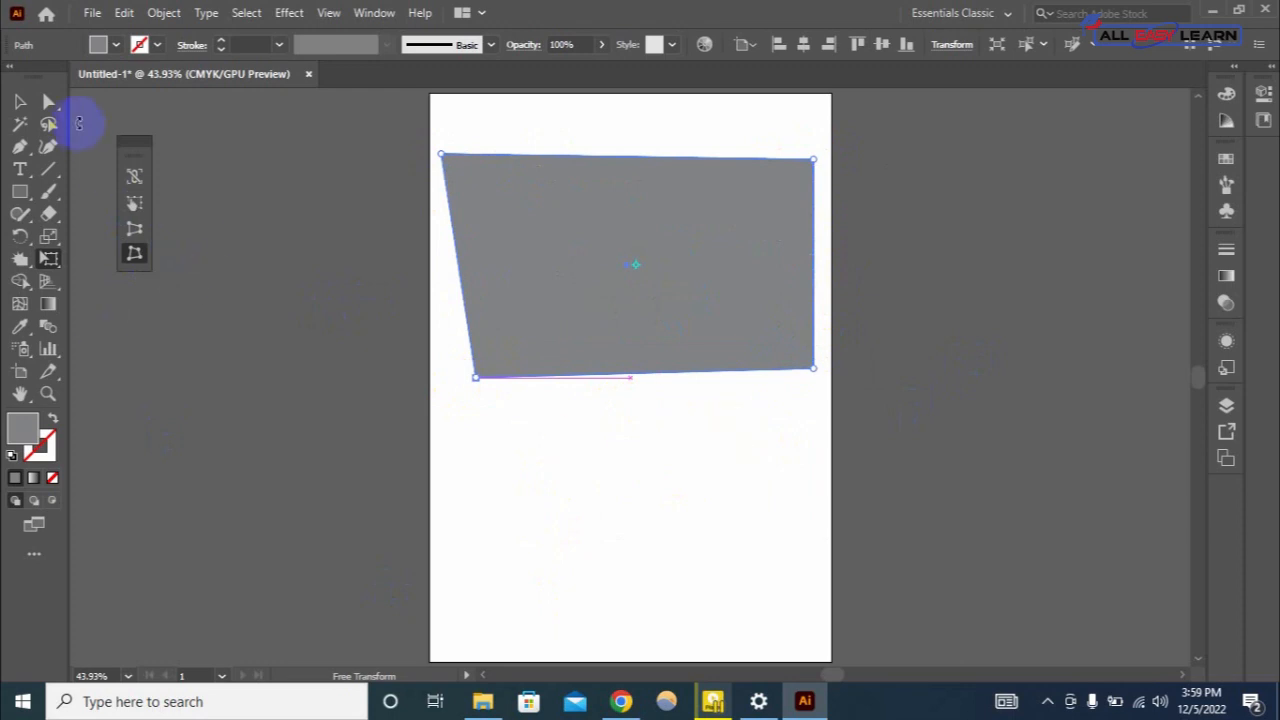
click(16, 103)
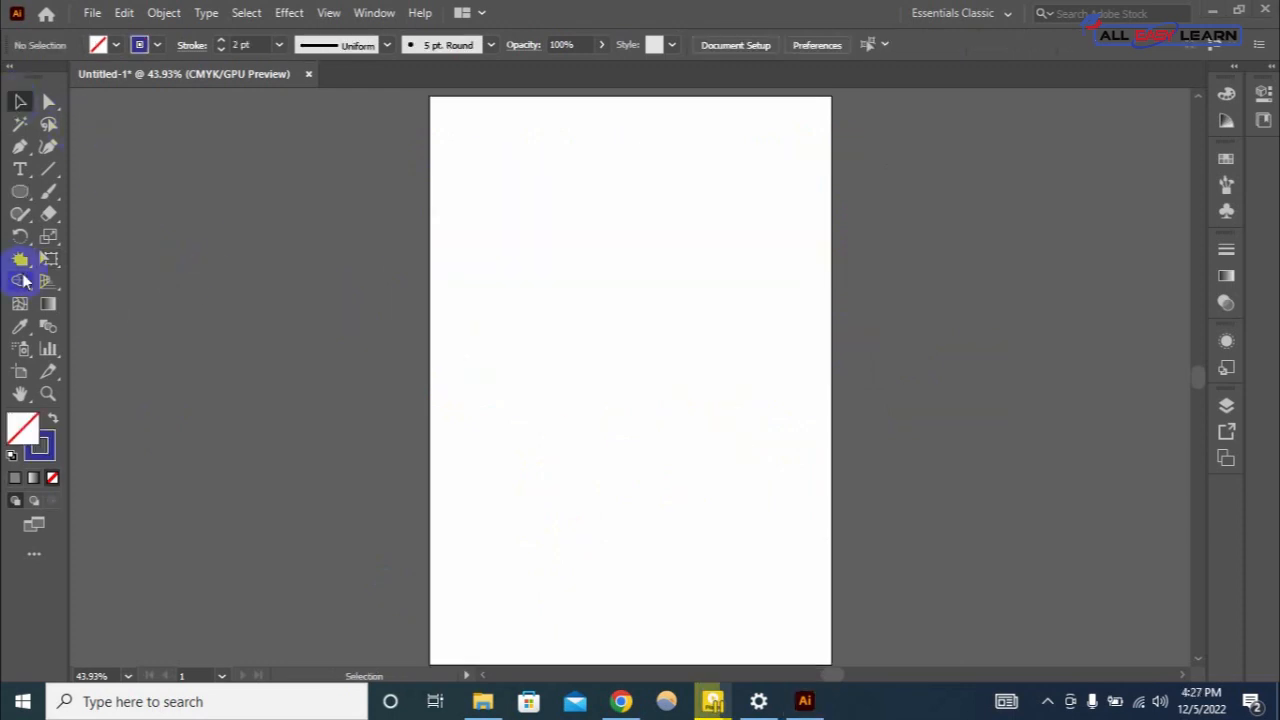
Draw an unfilled circle about 2.87 in wide with a 2 pt blue stroke and duplicate it directly below, overlapping the original.
mouse_move(24, 281)
mouse_down()
mouse_move(134, 297)
mouse_move(171, 282)
mouse_up()
click(20, 191)
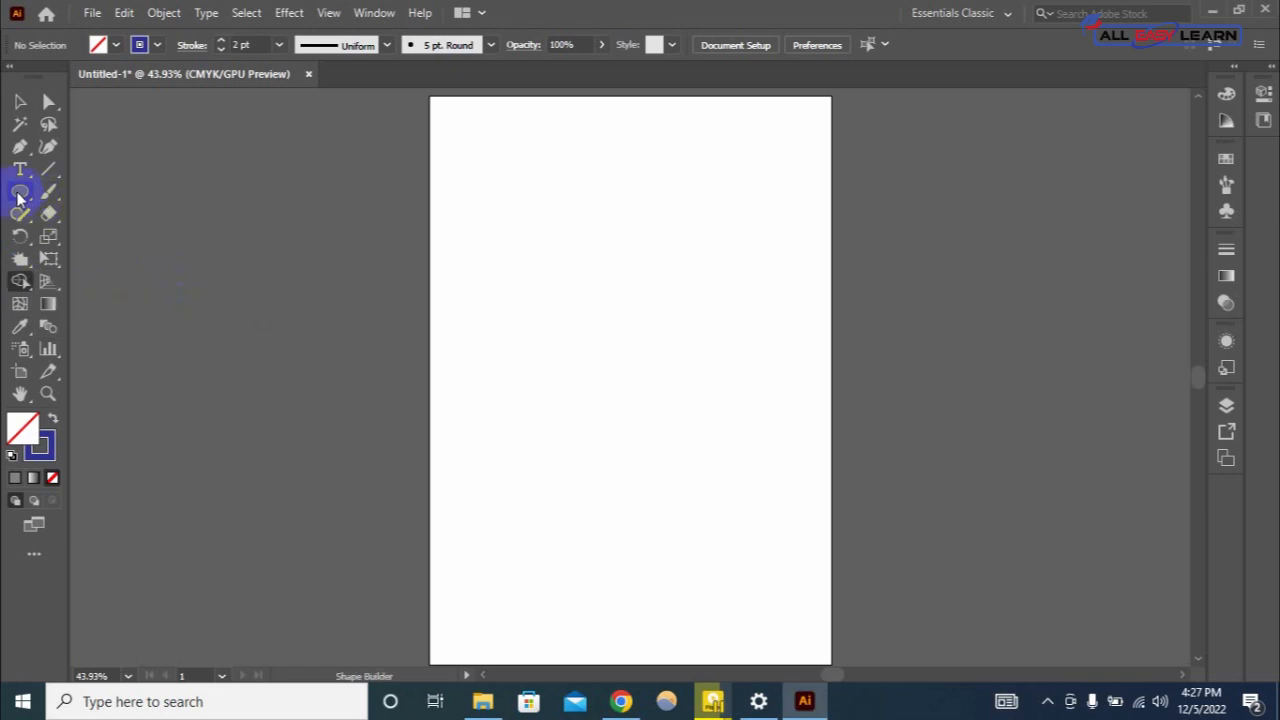
drag(597, 205, 688, 345)
click(21, 102)
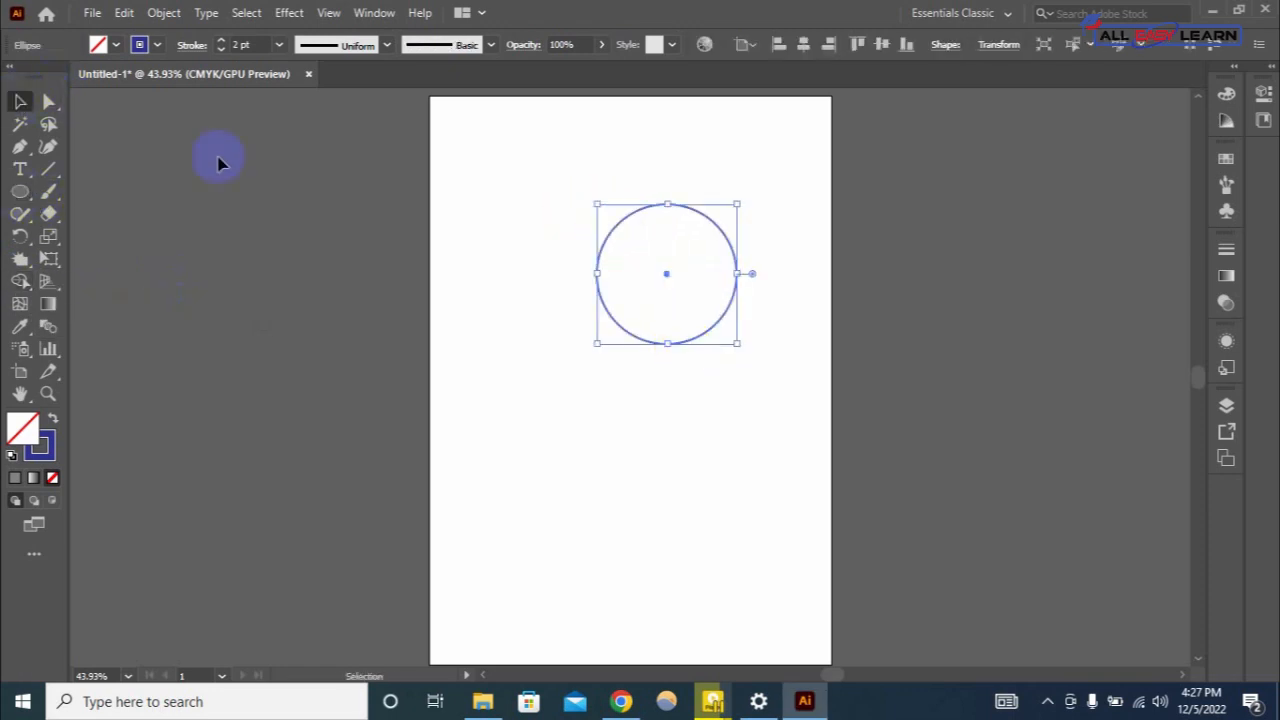
drag(667, 280, 666, 326)
click(776, 314)
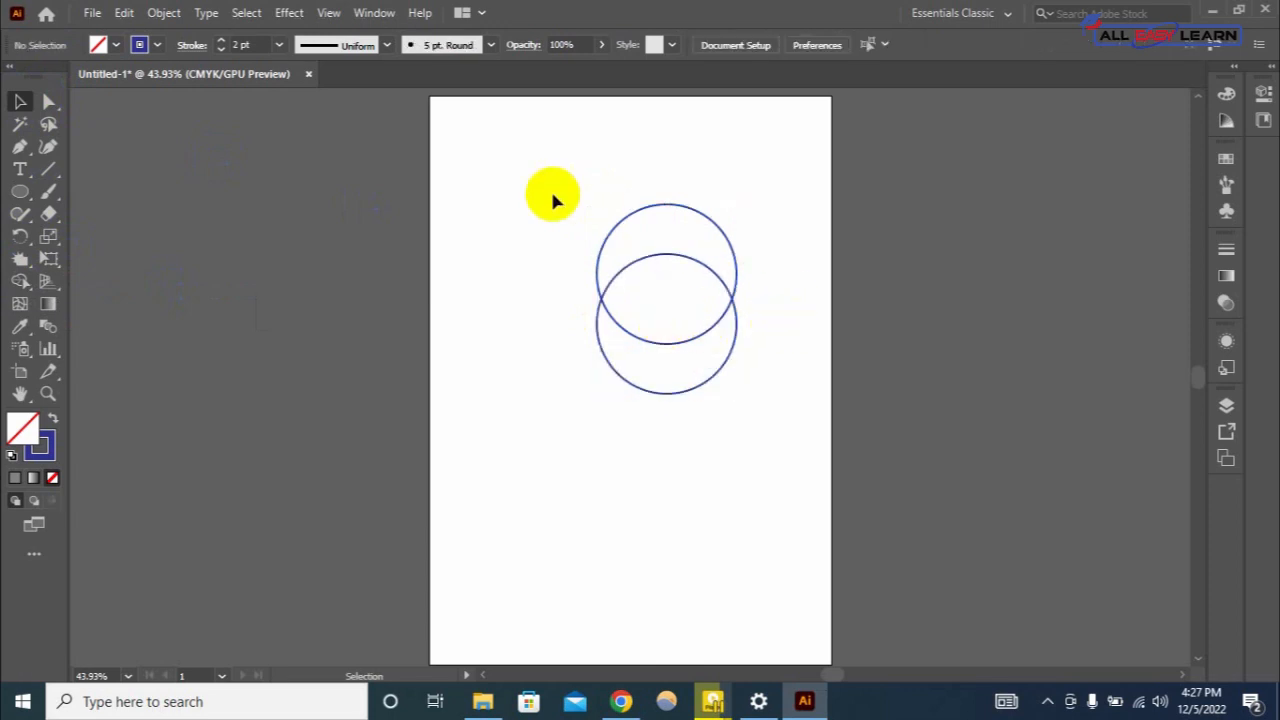
Select both overlapping circles and activate the Shape Builder tool.
drag(537, 205, 751, 440)
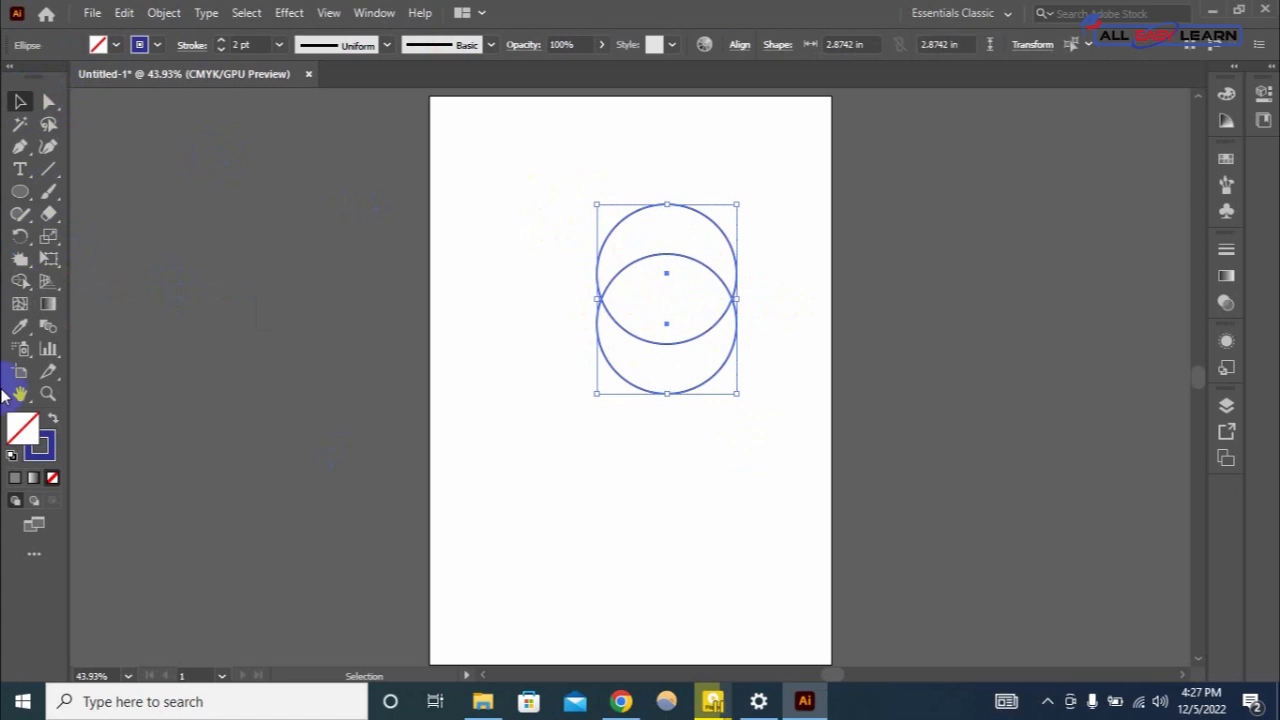
click(21, 281)
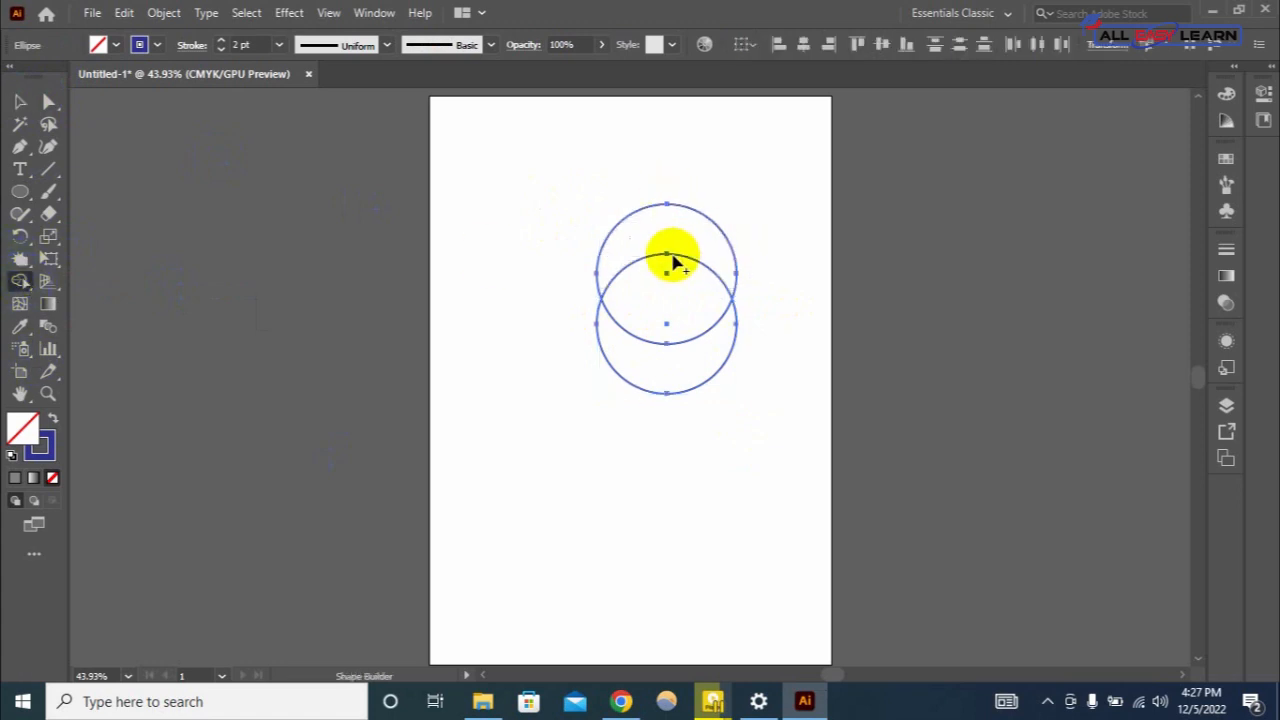
Merge the overlapping circles' regions into one outline with the Shape Builder tool and undo the merges.
drag(674, 260, 670, 285)
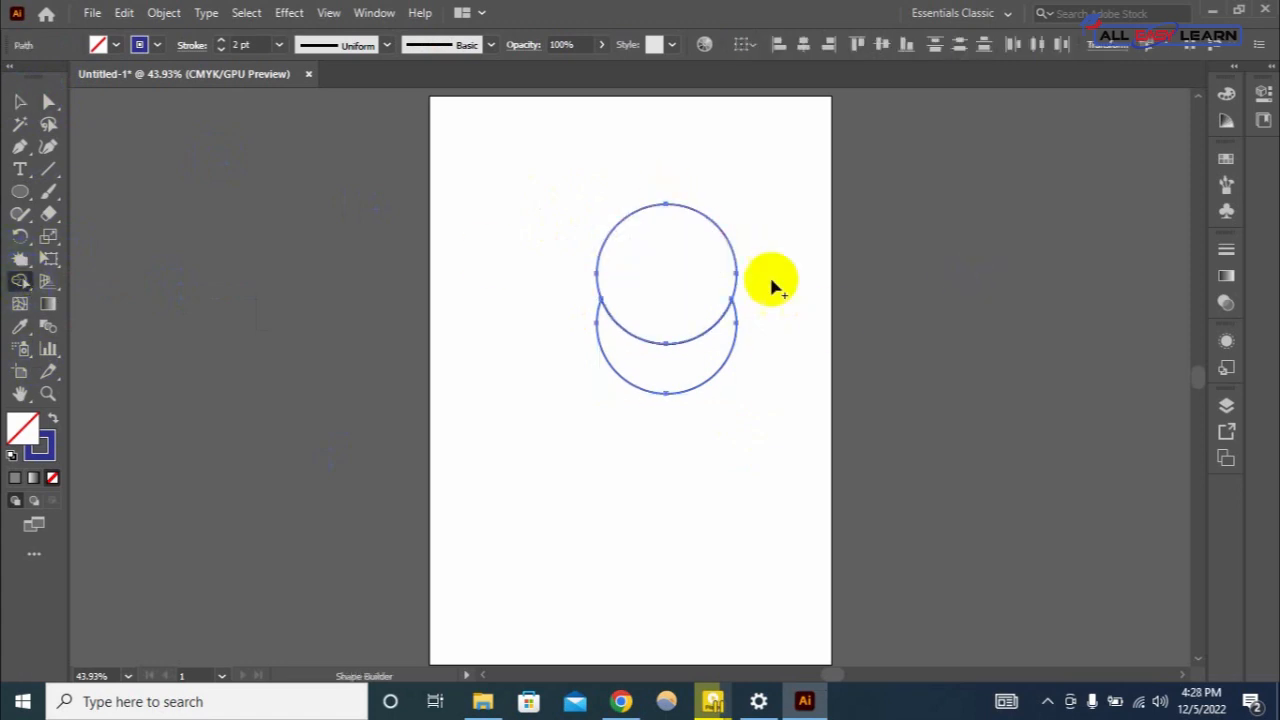
mouse_move(657, 291)
mouse_down()
mouse_move(660, 357)
mouse_move(690, 348)
mouse_up()
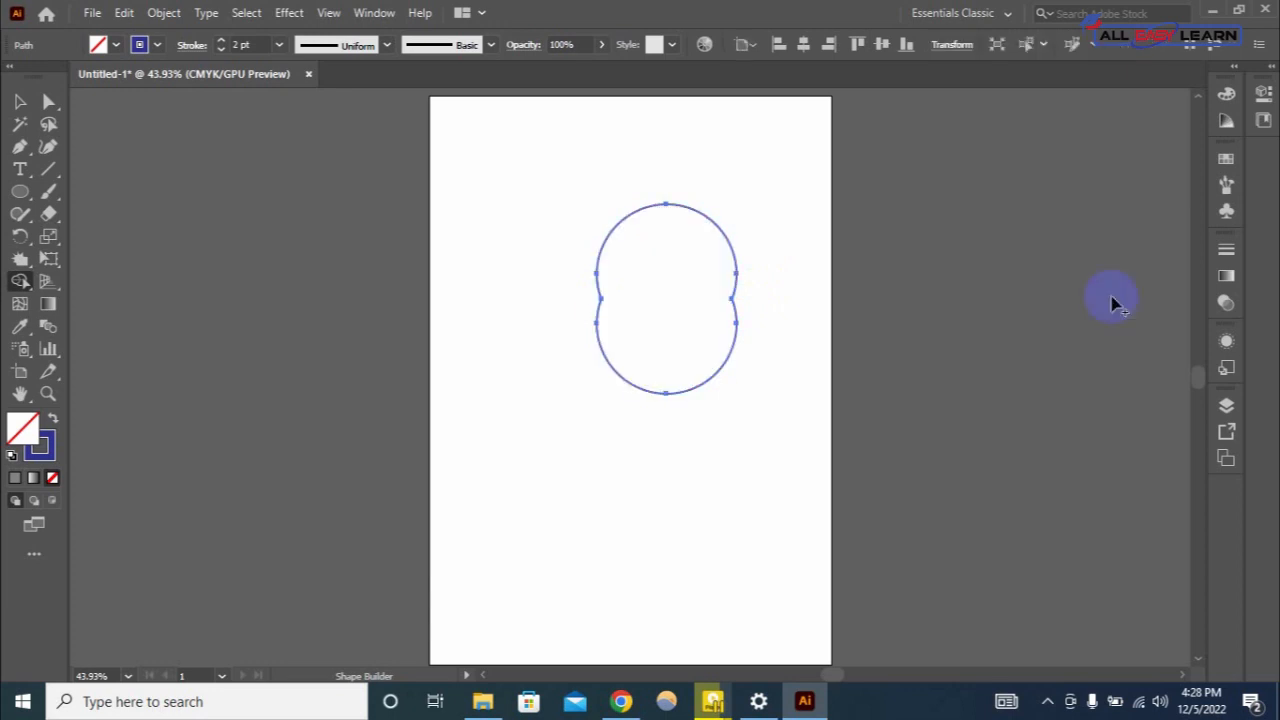
key(ctrl+z)
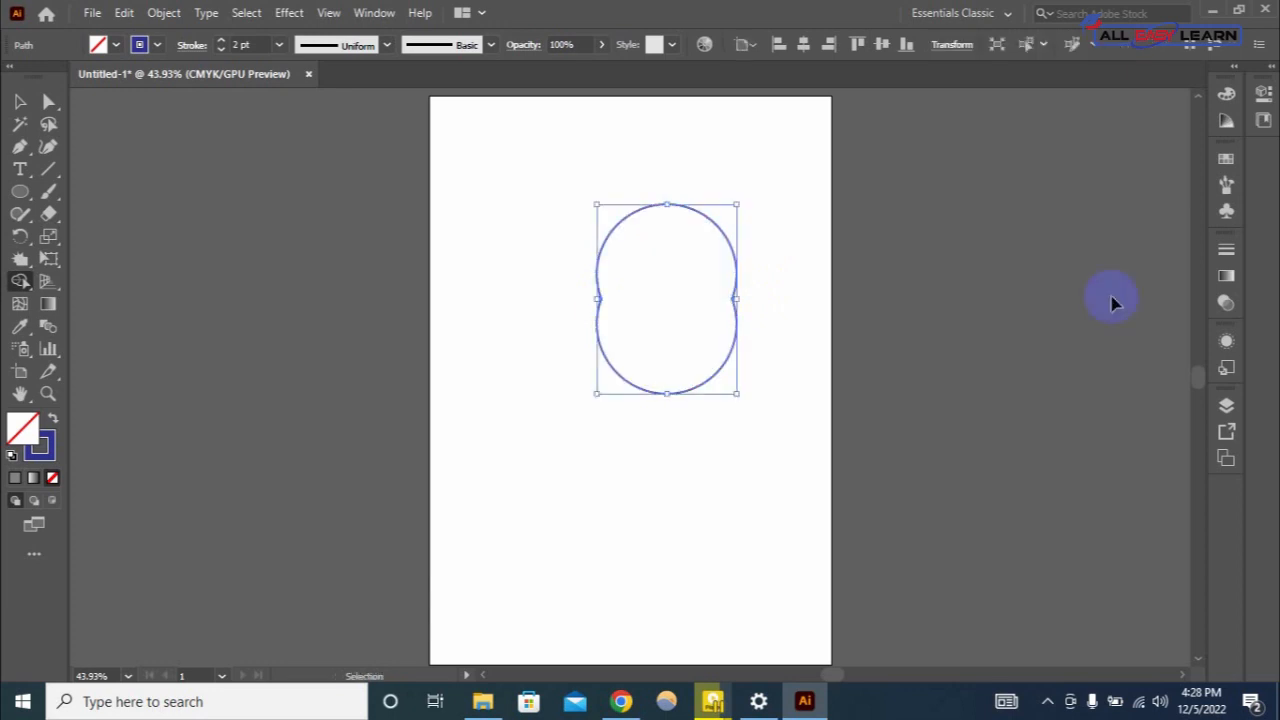
key(ctrl+z)
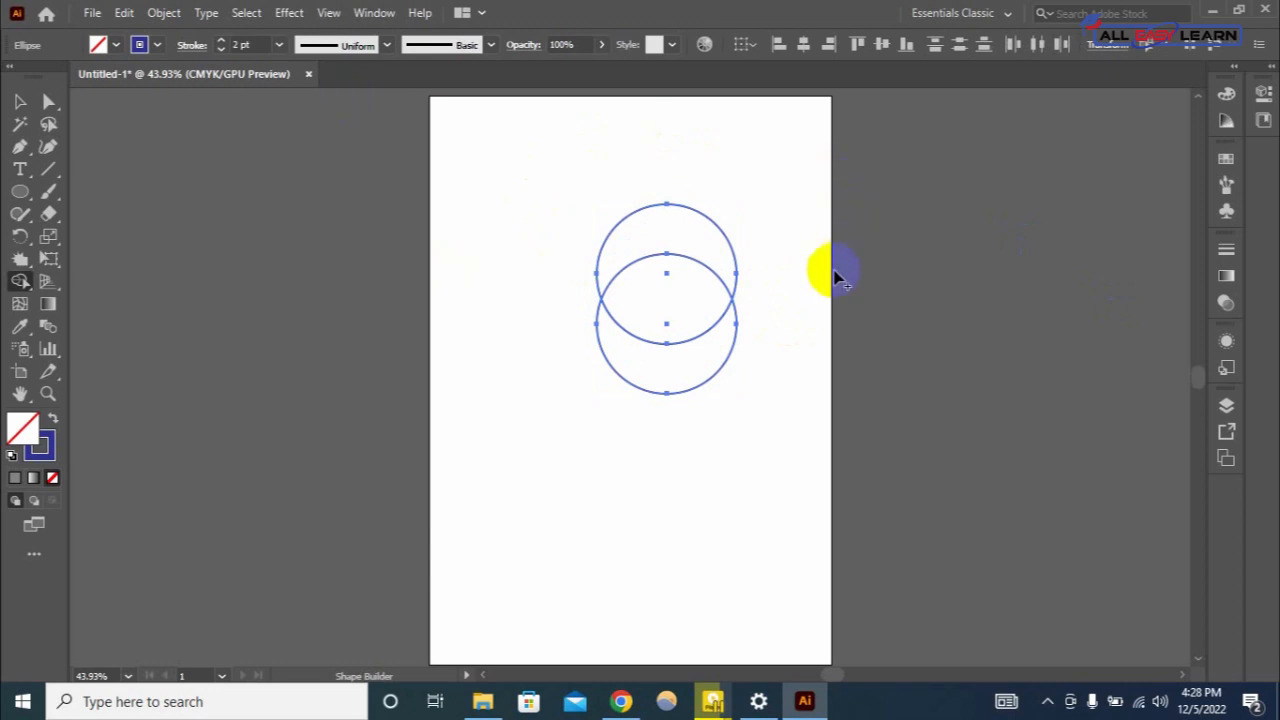
Merge the overlap into the upper circle and remove that circle with Shape Builder, and delete the remaining crescent.
mouse_move(670, 250)
mouse_down()
mouse_move(676, 298)
mouse_move(712, 292)
mouse_up()
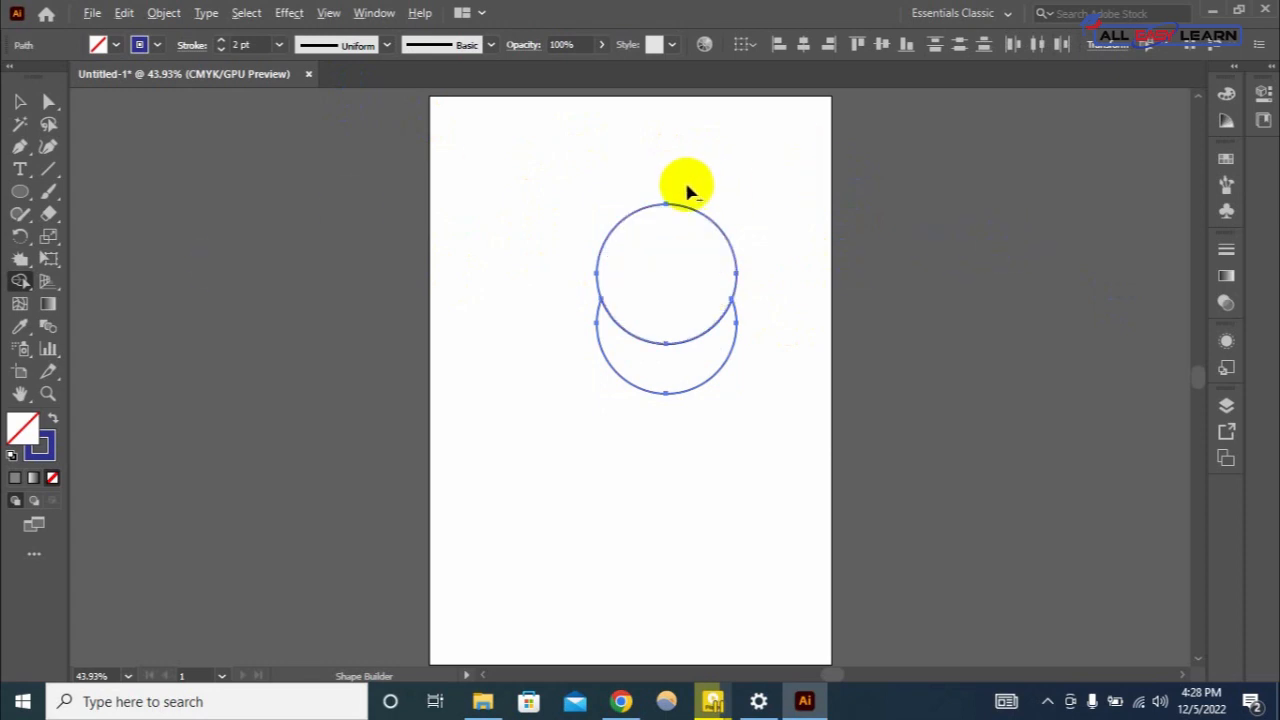
alt+click(691, 263)
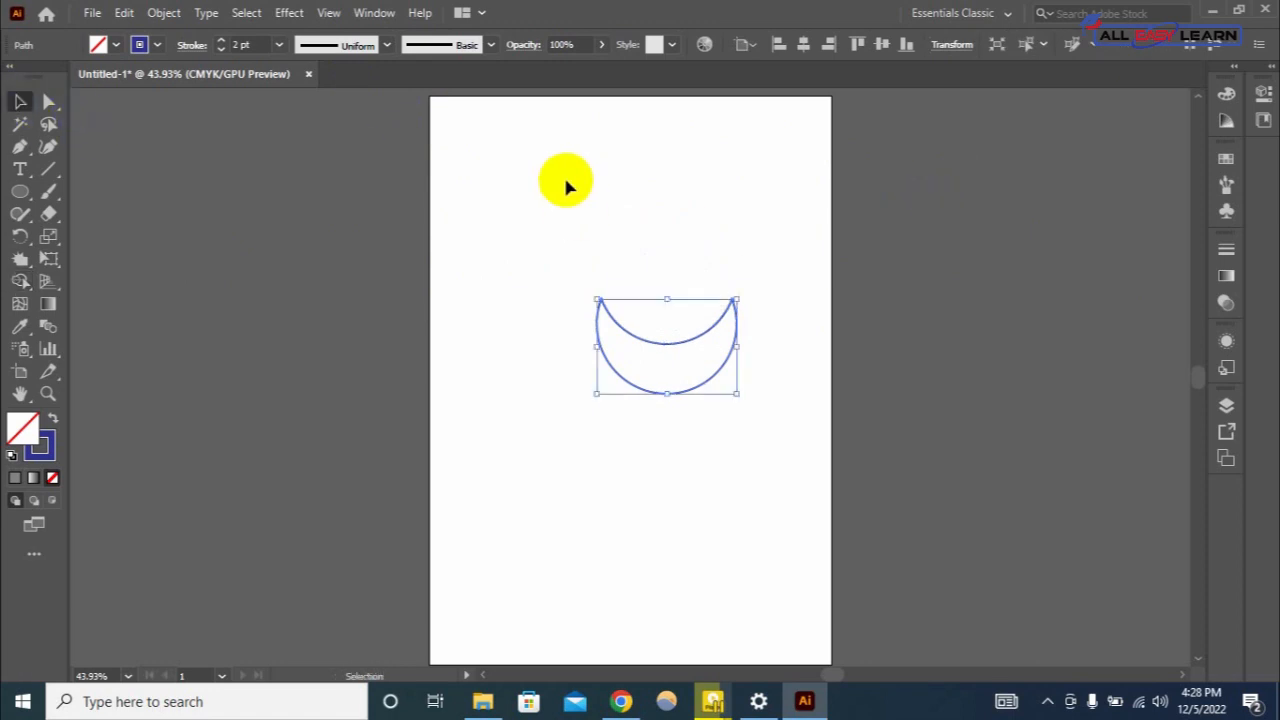
key(Delete)
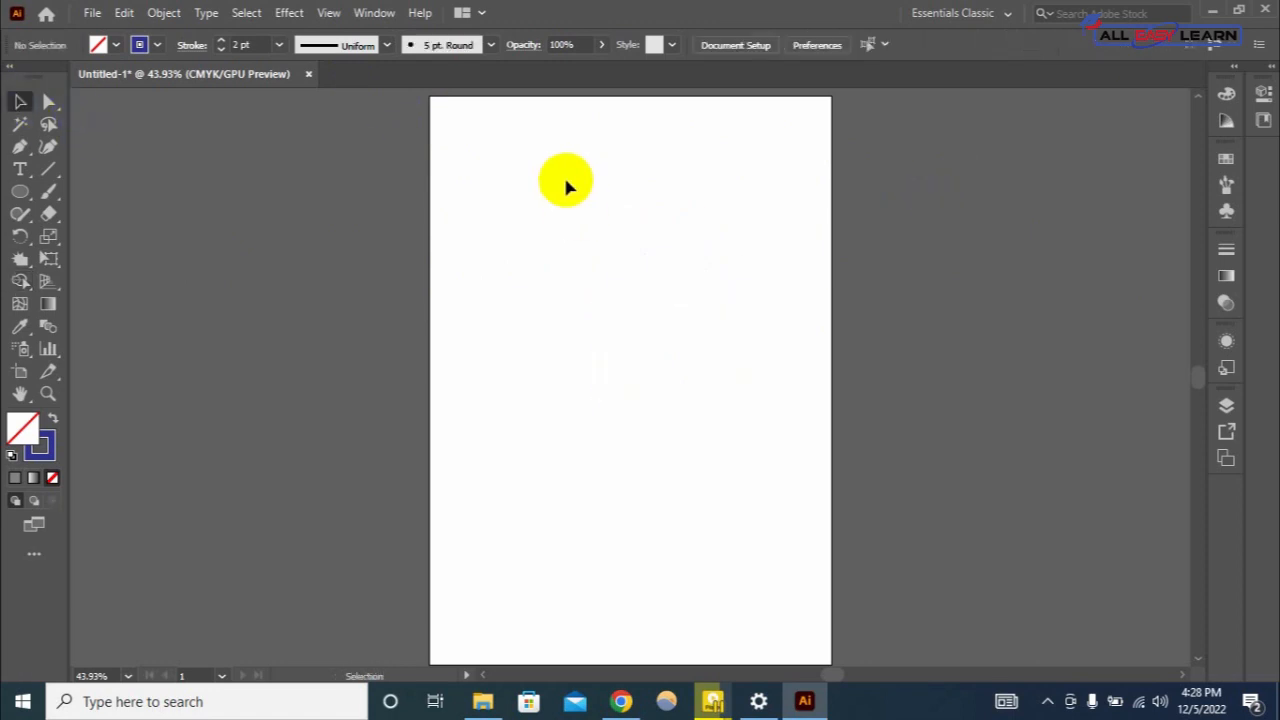
Draw a vertical line with the blue 2 pt stroke in the upper-left part of the artboard.
click(48, 168)
drag(513, 238, 513, 443)
click(22, 103)
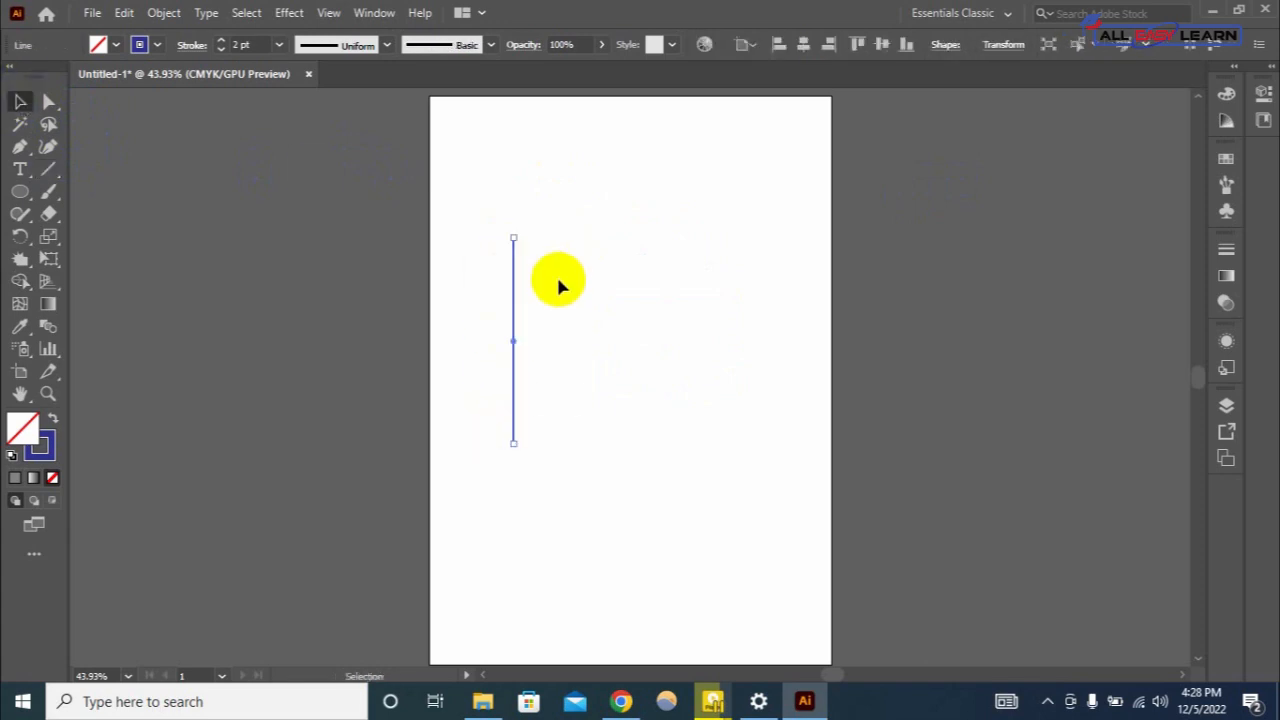
Duplicate the vertical line a short distance to its right and repeat the copy to make six evenly spaced lines.
drag(513, 292, 577, 295)
key(ctrl+z)
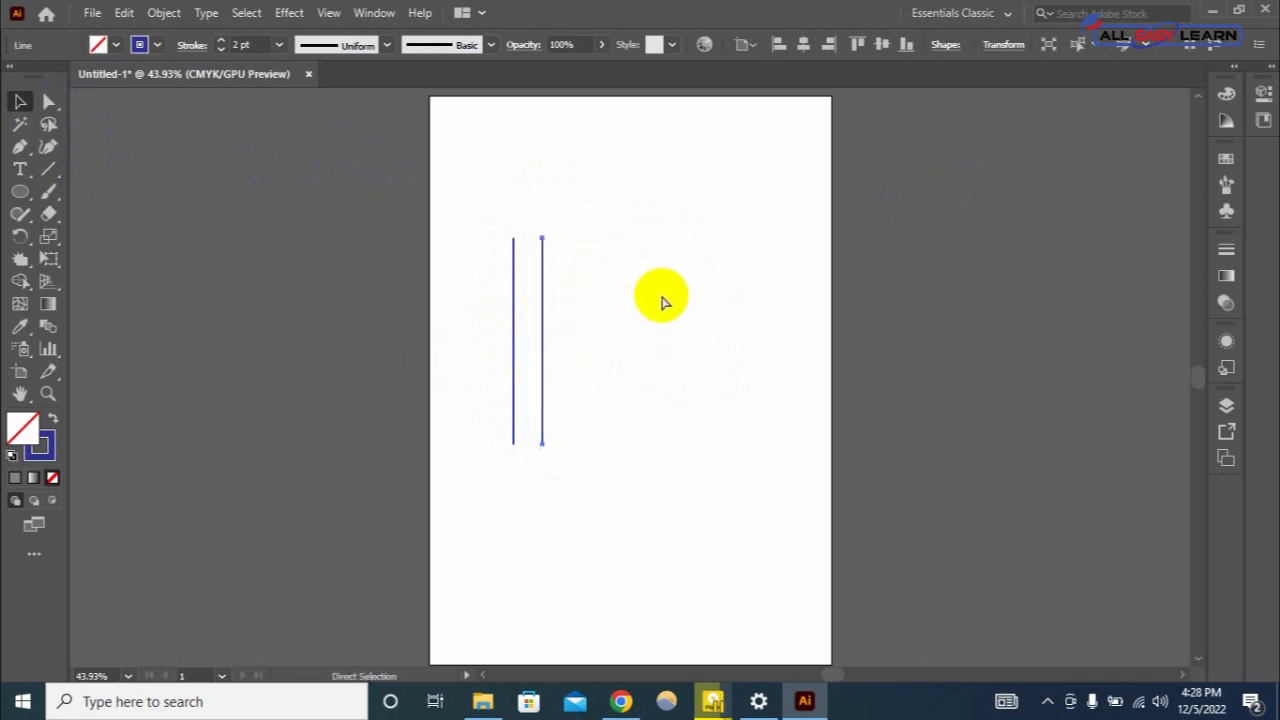
key(ctrl+d)
key(ctrl+d)
key(ctrl+d)
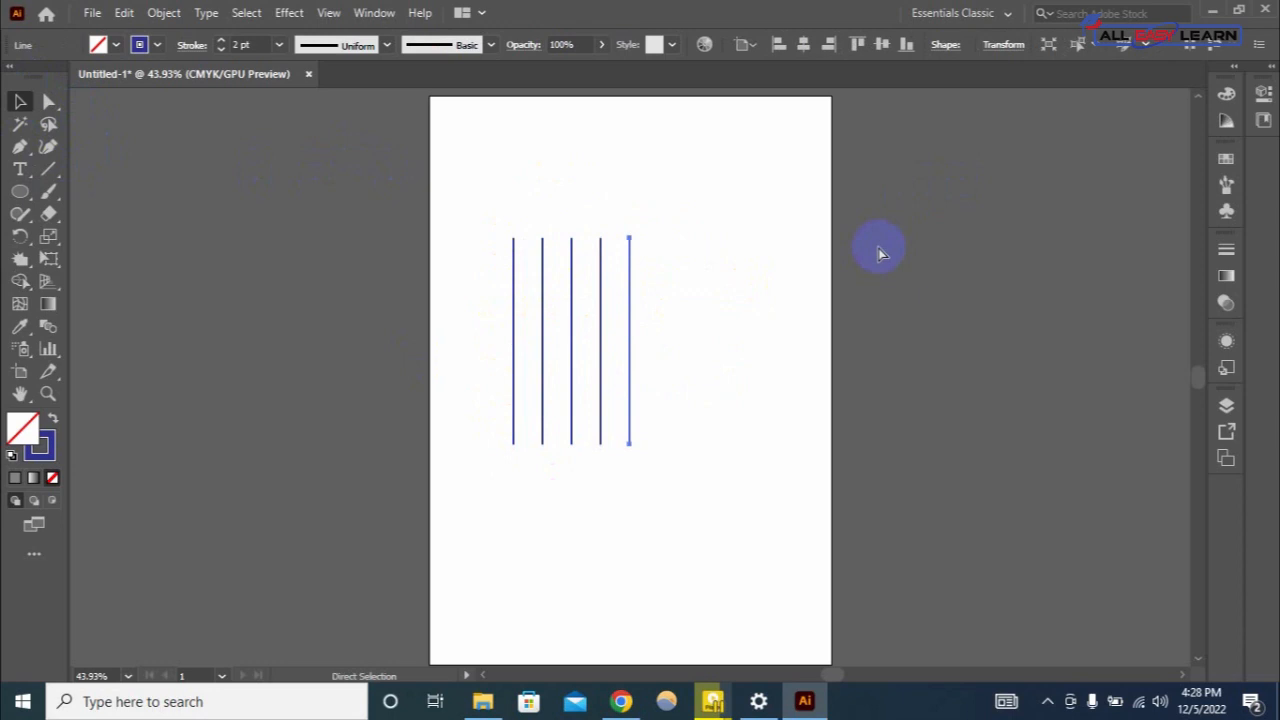
key(ctrl+d)
Group the six vertical lines and rotate the group to build a crossing line grid.
click(20, 102)
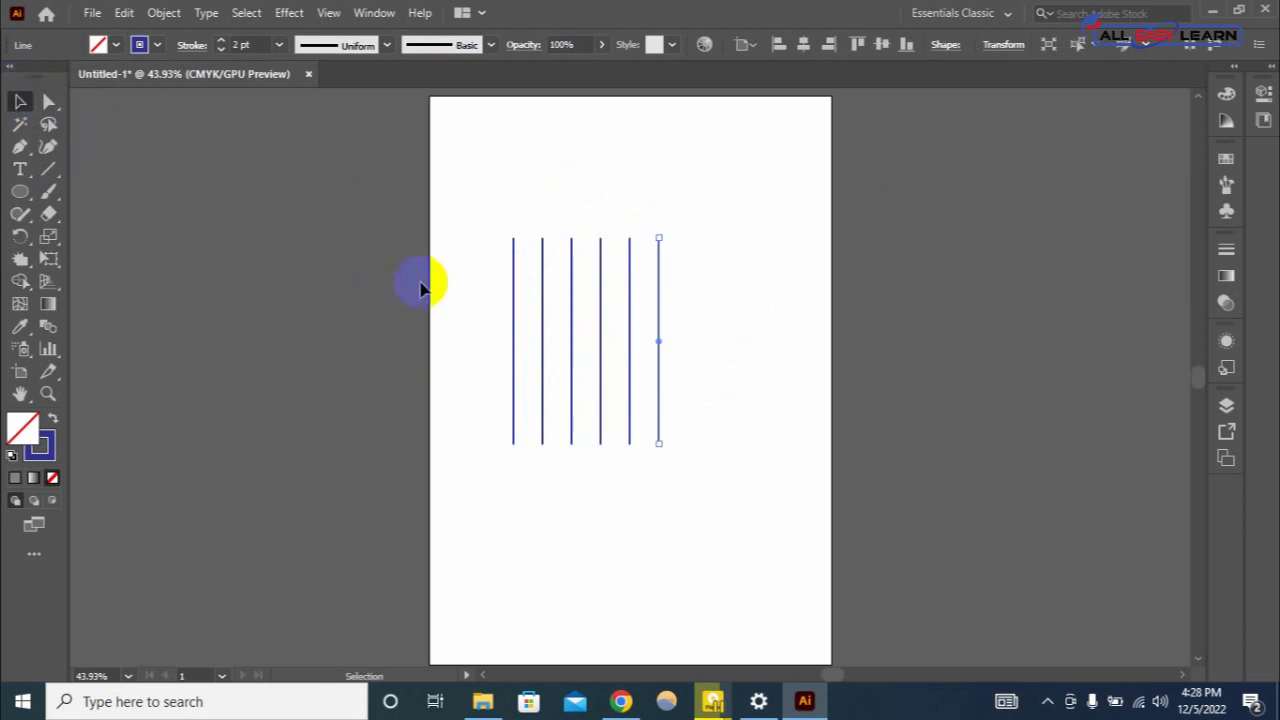
drag(434, 232, 762, 395)
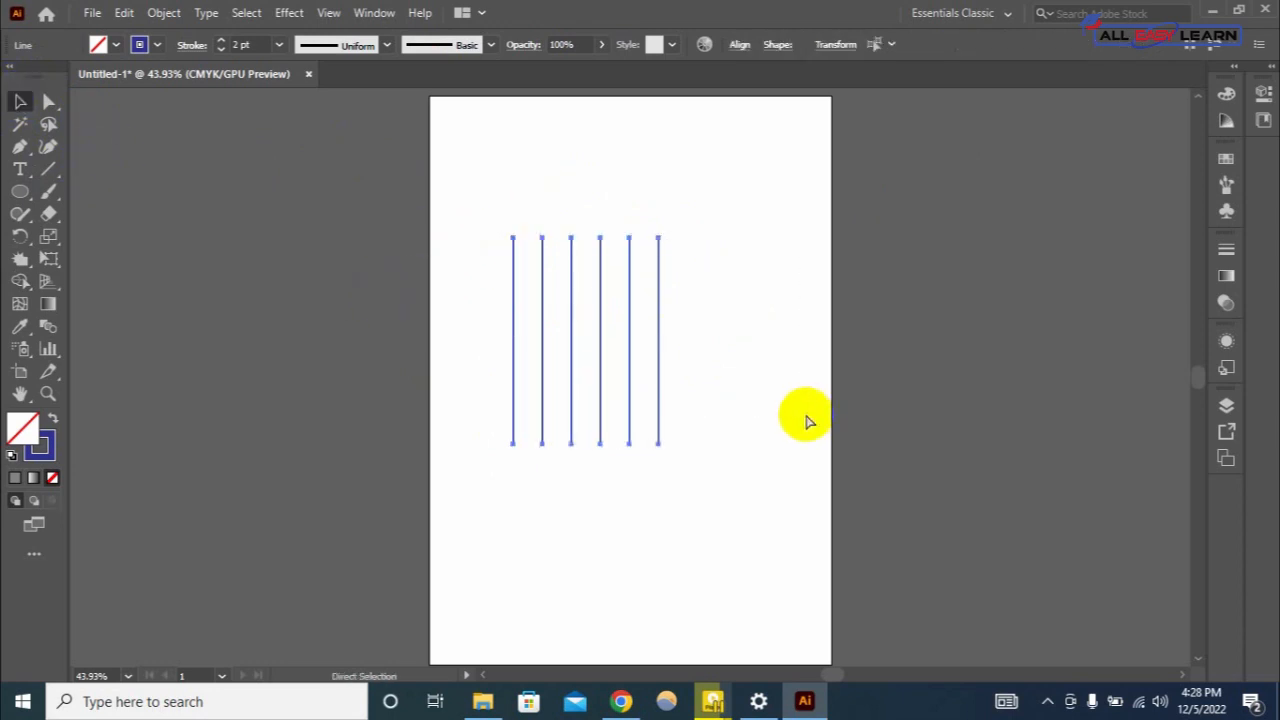
key(ctrl+g)
key(v)
key(a)
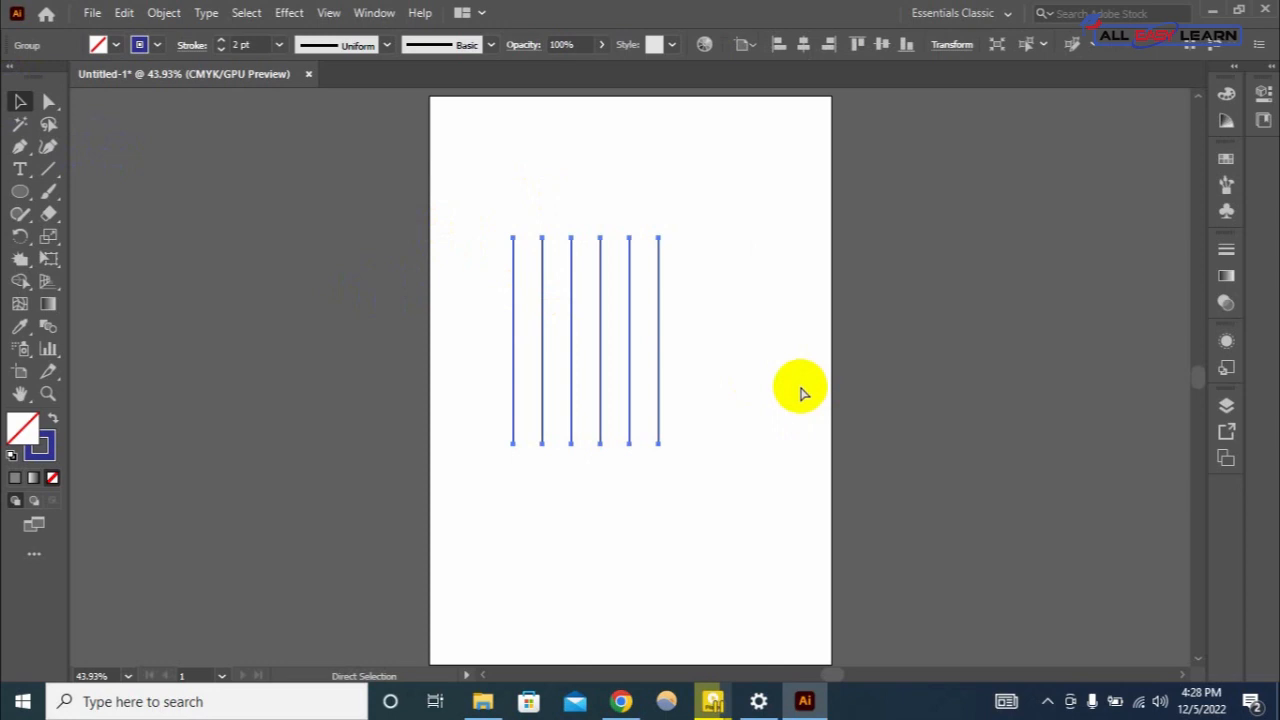
key(v)
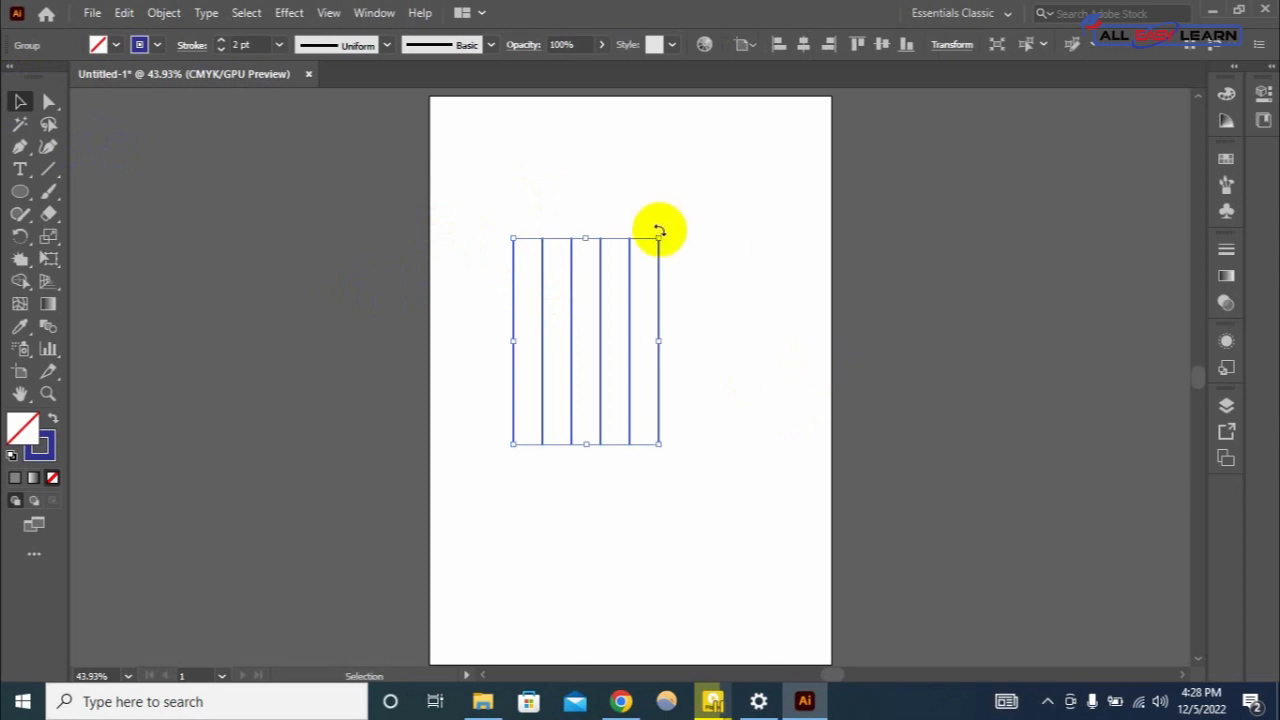
mouse_move(661, 231)
mouse_down()
mouse_move(702, 332)
mouse_move(700, 426)
mouse_move(701, 408)
mouse_up()
click(792, 242)
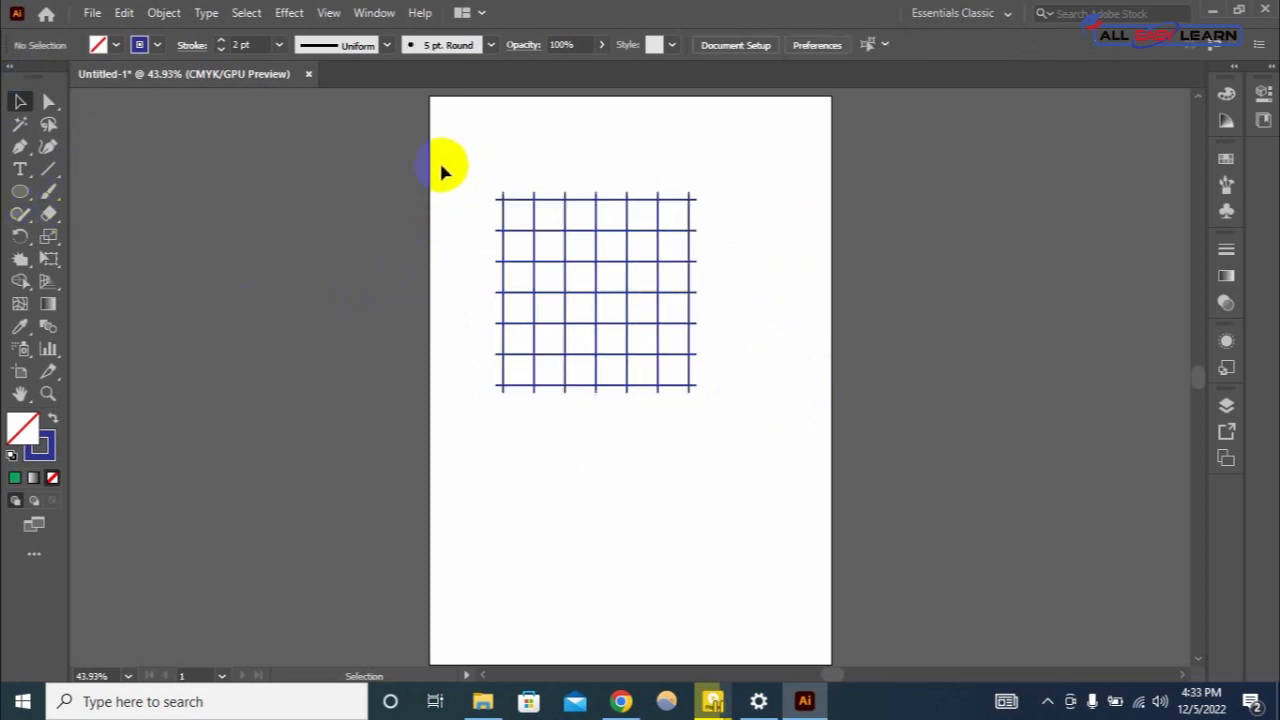
Merge cells along the grid's left column and bottom row, and along its top row and fourth column, with the Shape Builder tool.
drag(443, 170, 782, 445)
click(19, 284)
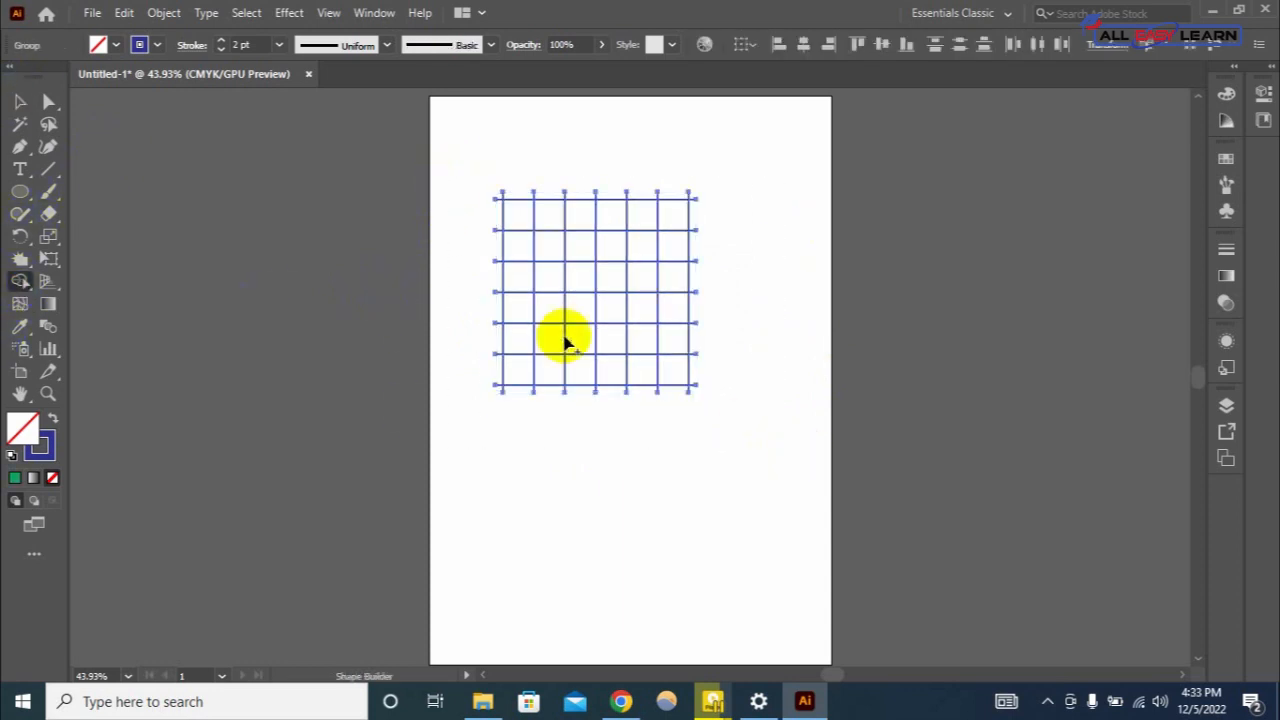
mouse_move(517, 223)
mouse_down()
mouse_move(520, 372)
mouse_move(600, 366)
mouse_move(800, 417)
mouse_up()
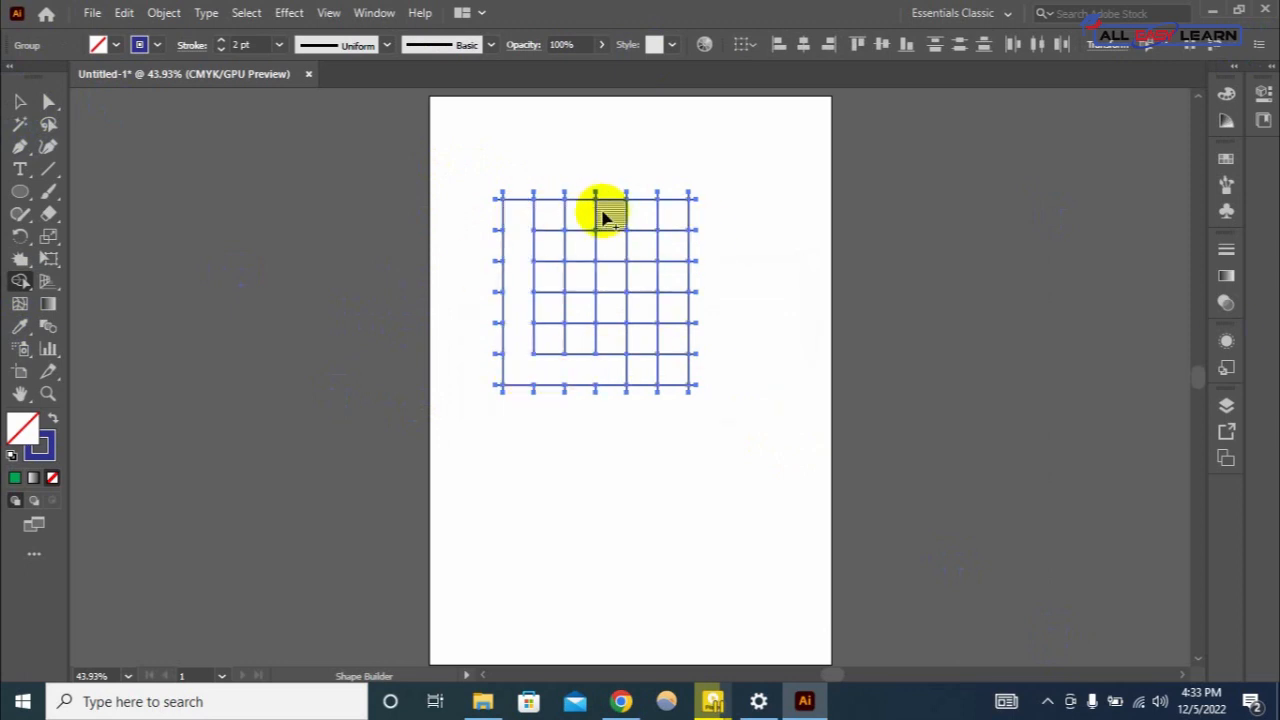
mouse_move(606, 209)
mouse_down()
mouse_move(556, 209)
mouse_move(613, 213)
mouse_move(616, 342)
mouse_up()
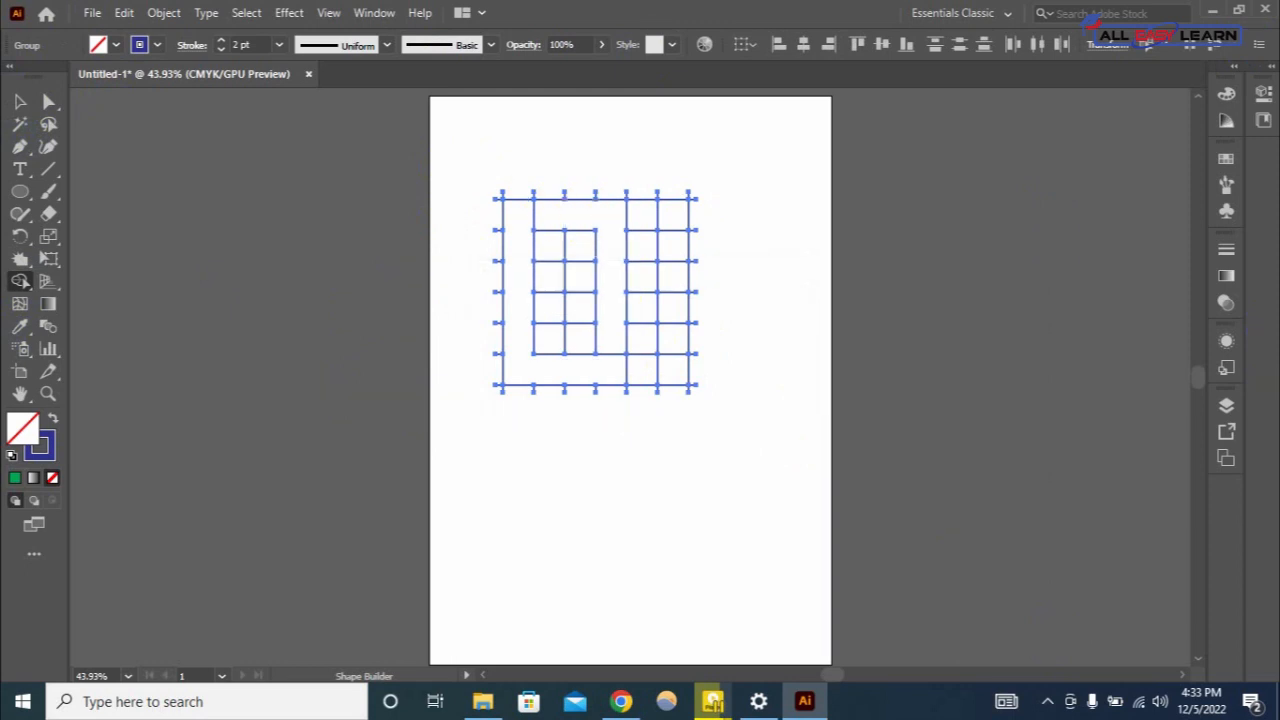
click(20, 101)
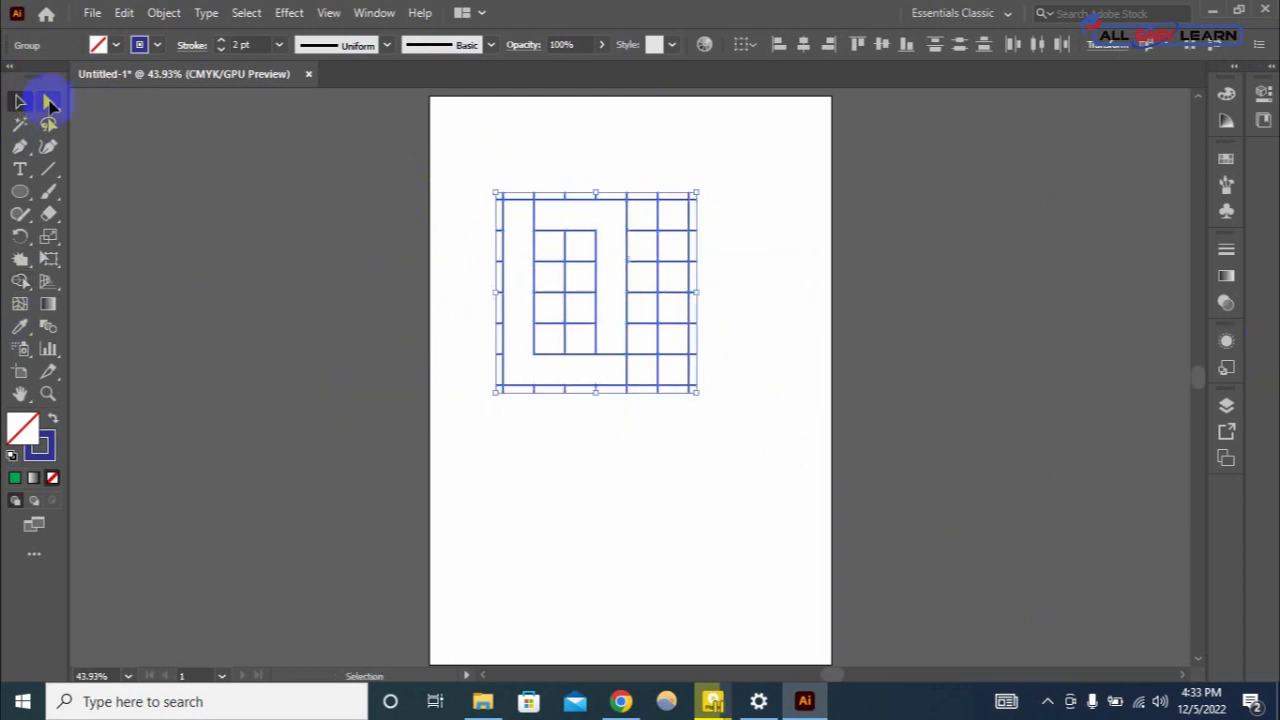
key(ctrl+shift+a)
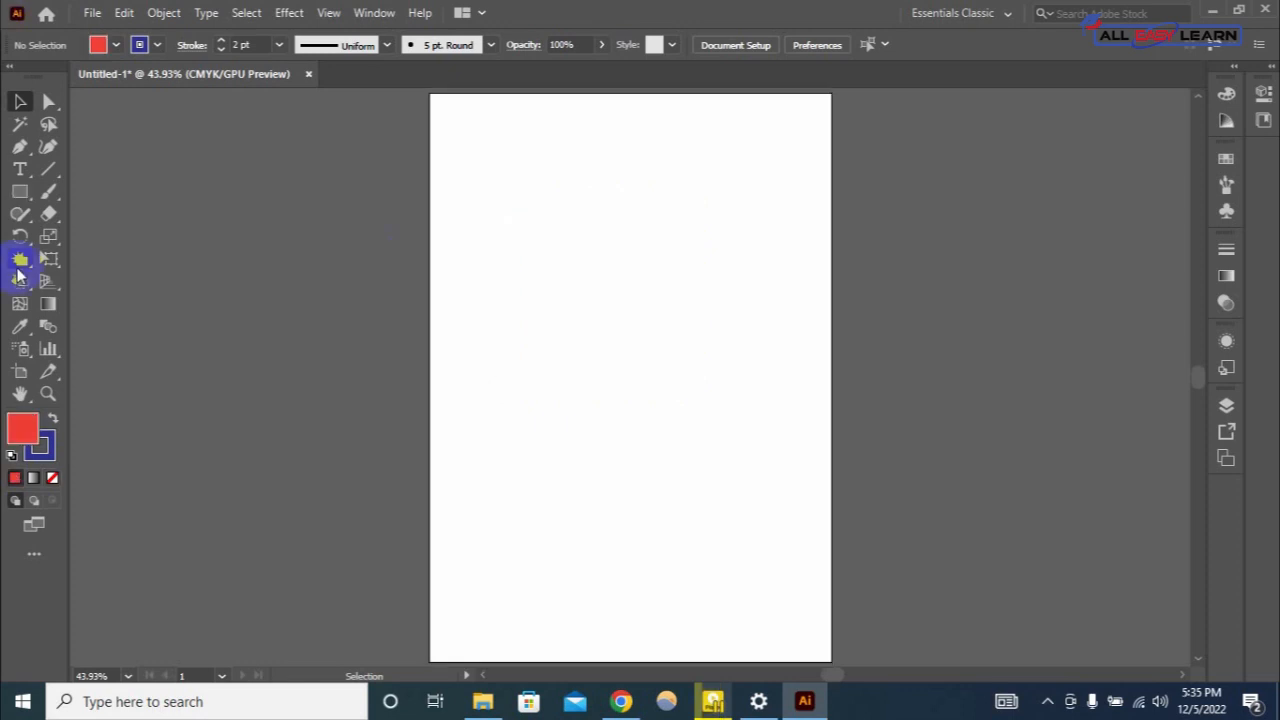
Draw a tall, narrow red rectangle with a 2 pt blue stroke near the artboard's left edge.
mouse_move(20, 281)
mouse_down()
mouse_move(94, 284)
mouse_move(182, 314)
mouse_up()
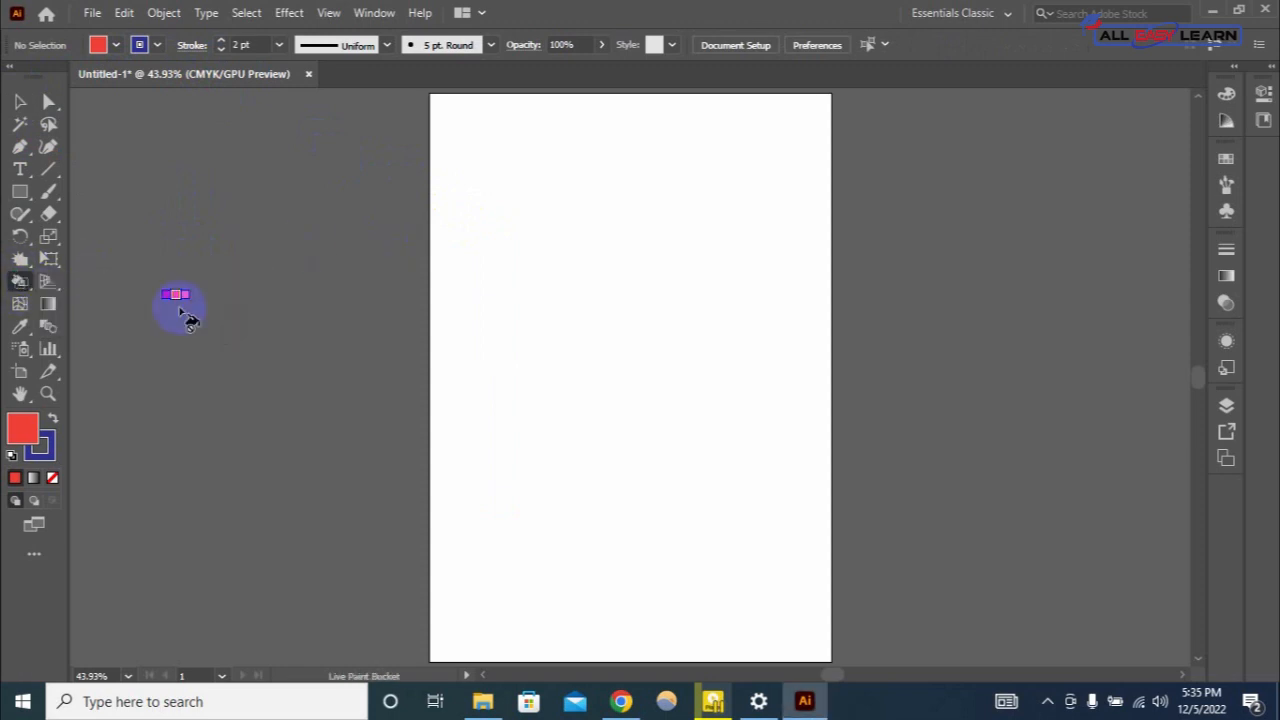
click(20, 191)
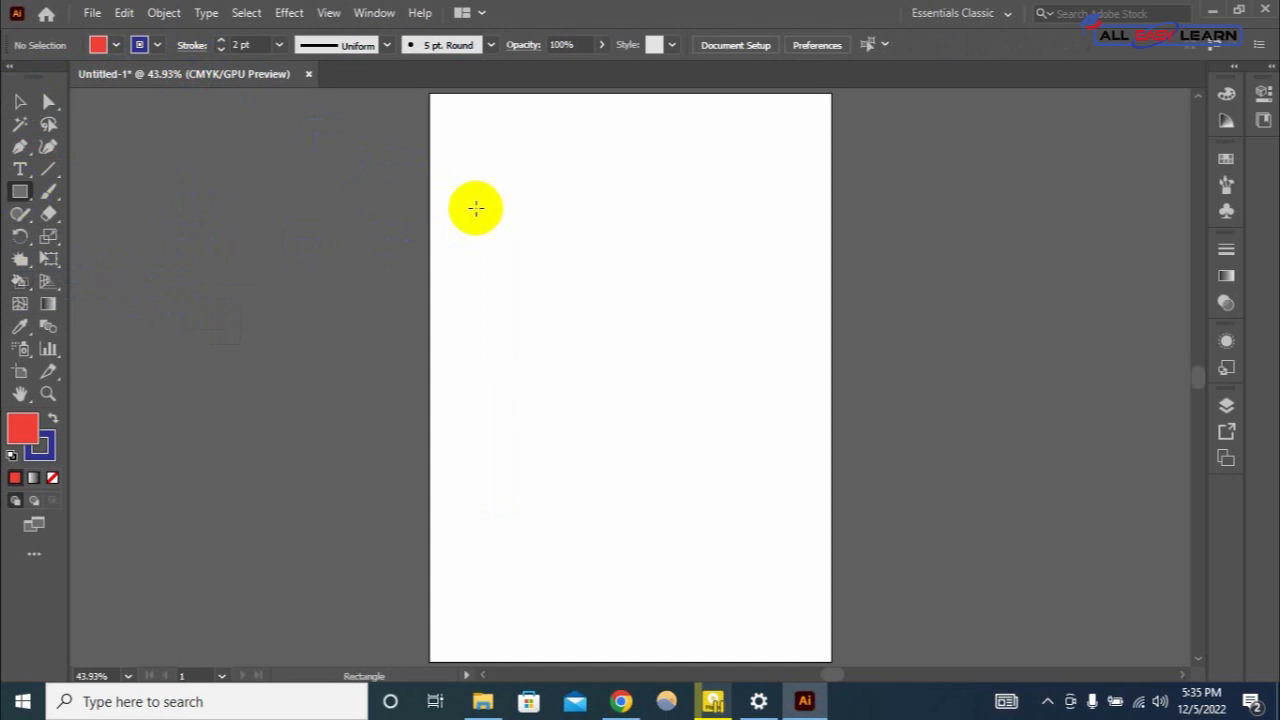
drag(470, 205, 517, 520)
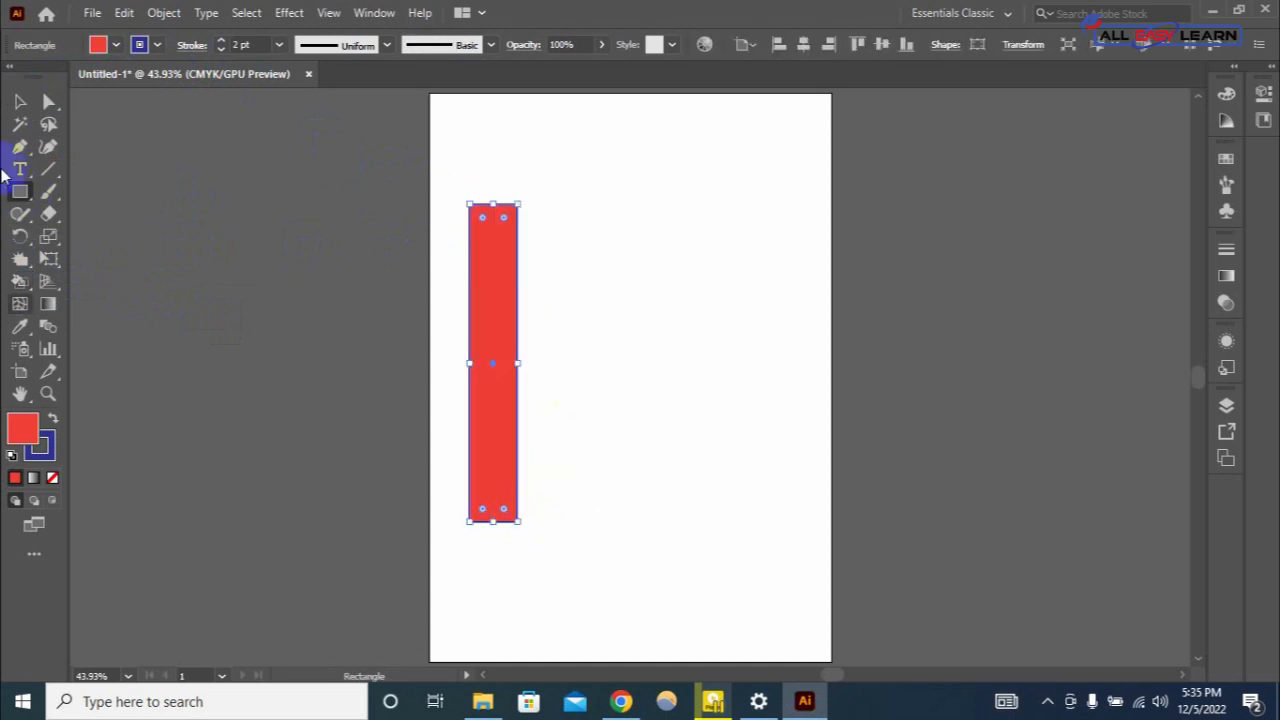
click(99, 46)
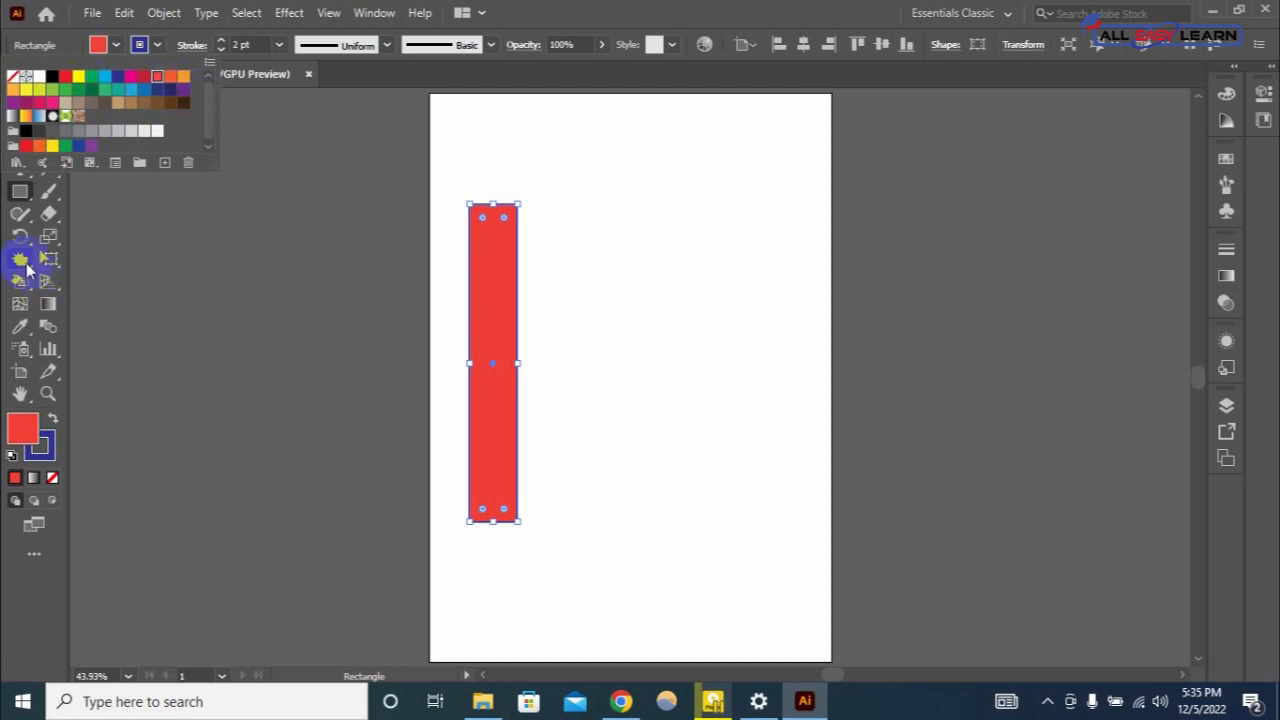
click(20, 192)
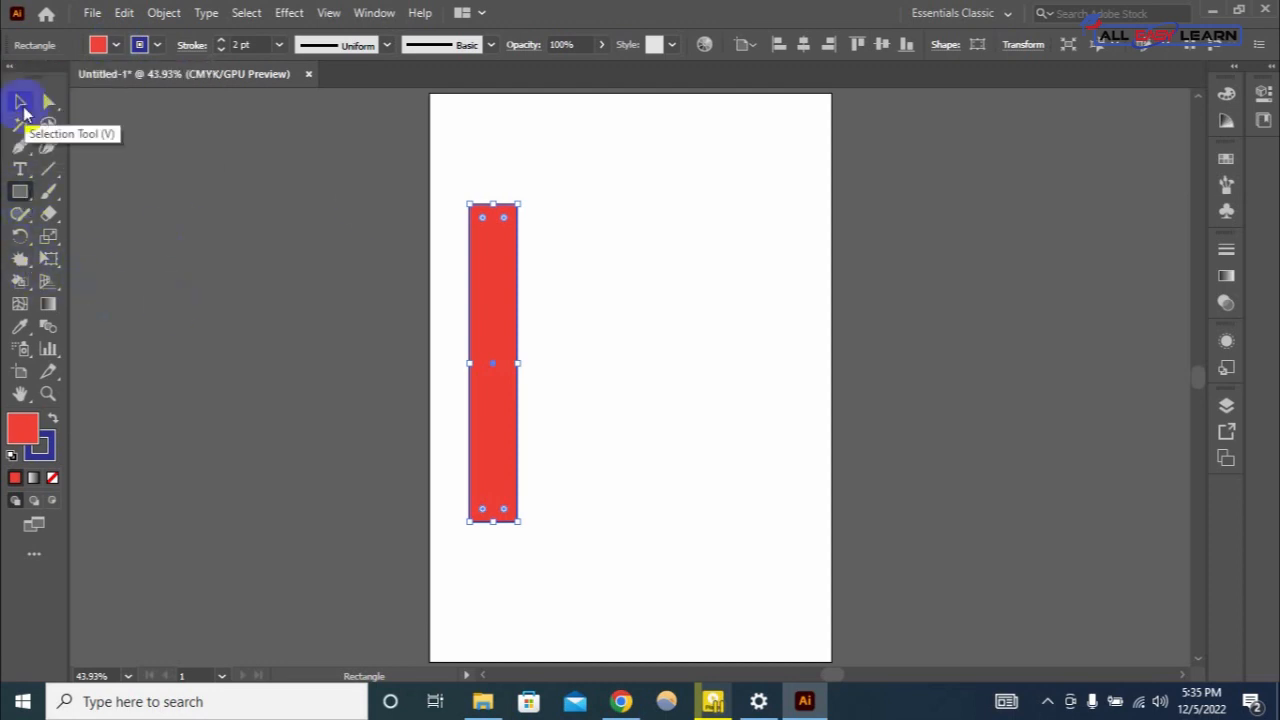
Duplicate the red rectangle edge to edge toward the right, repeating the copy to make seven adjoining stripes.
click(21, 104)
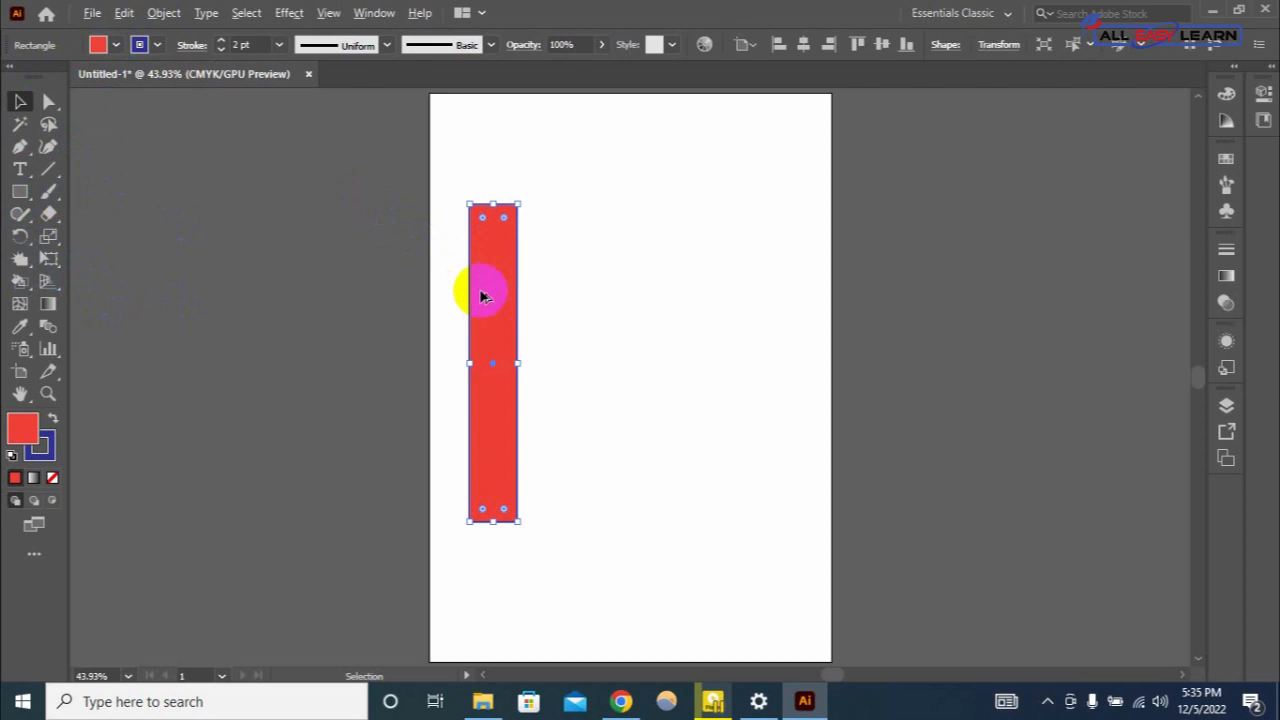
drag(480, 296, 528, 294)
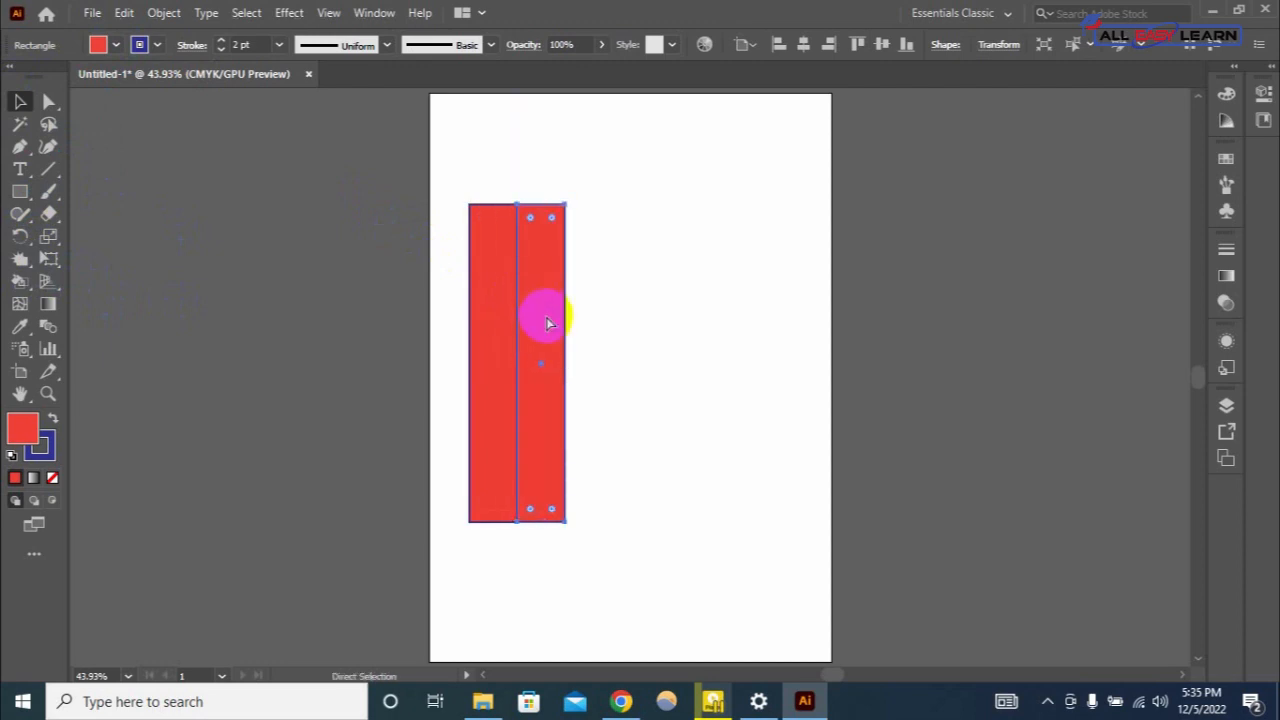
key(ctrl+d)
key(ctrl+d)
key(ctrl+d)
key(ctrl+d)
key(ctrl+d)
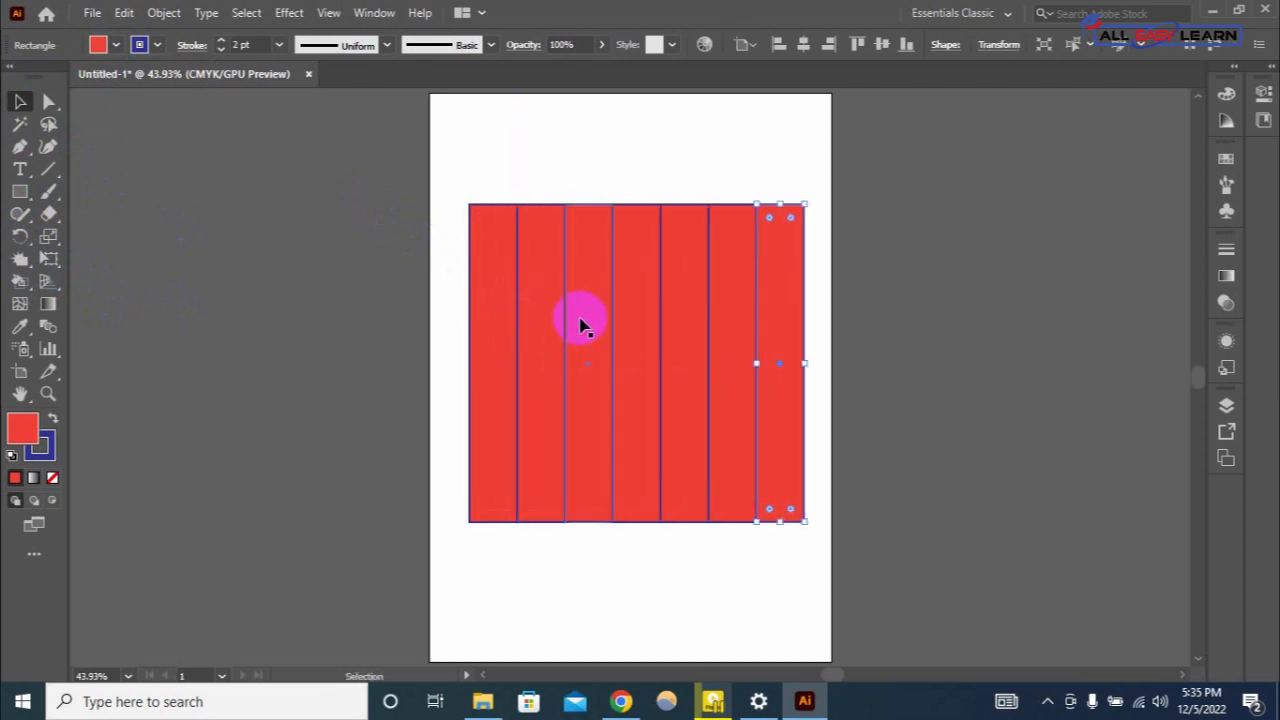
Select all seven stripes, activate the Live Paint Bucket tool and set the fill to the yellow-green swatch.
click(406, 251)
drag(432, 171, 830, 465)
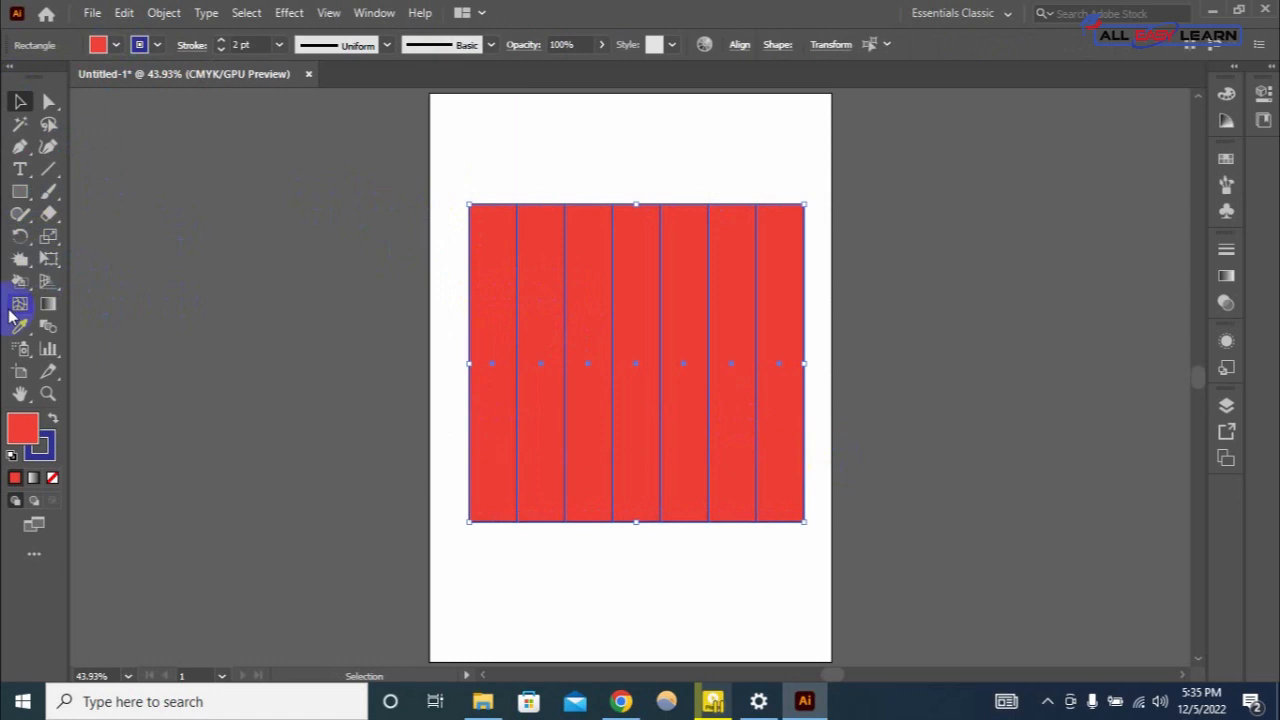
drag(20, 281, 145, 310)
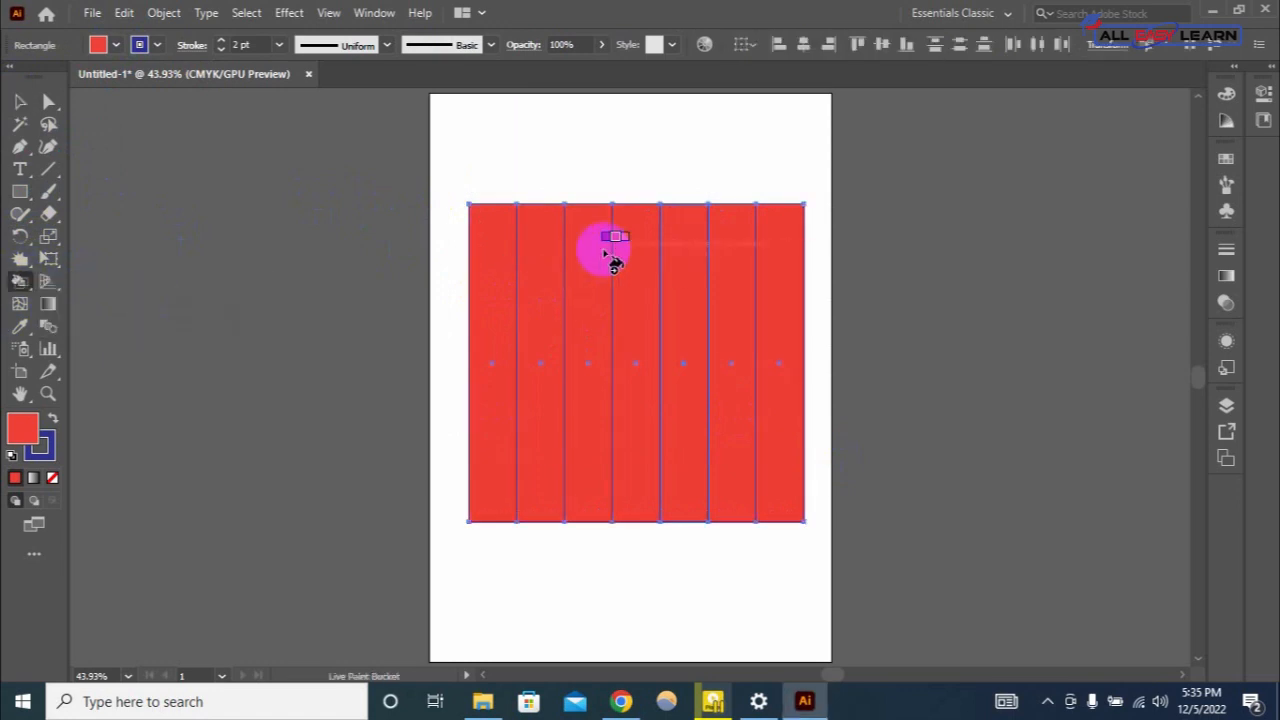
click(116, 47)
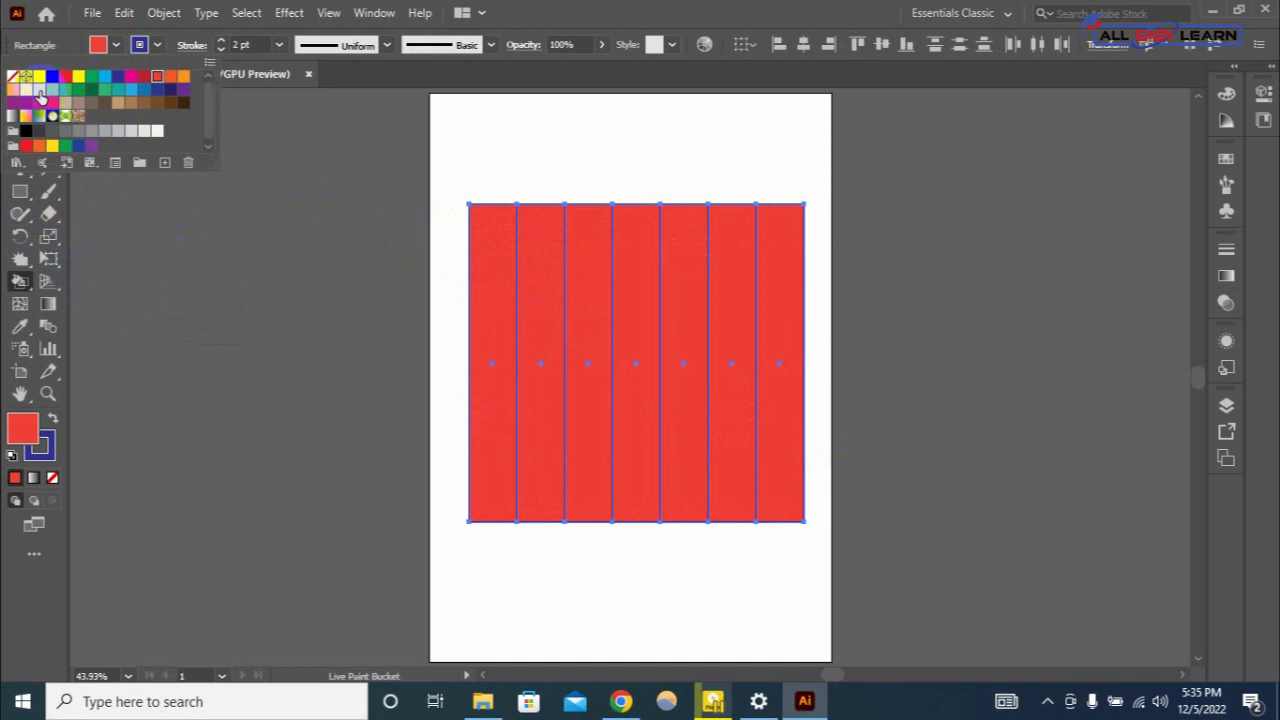
click(40, 91)
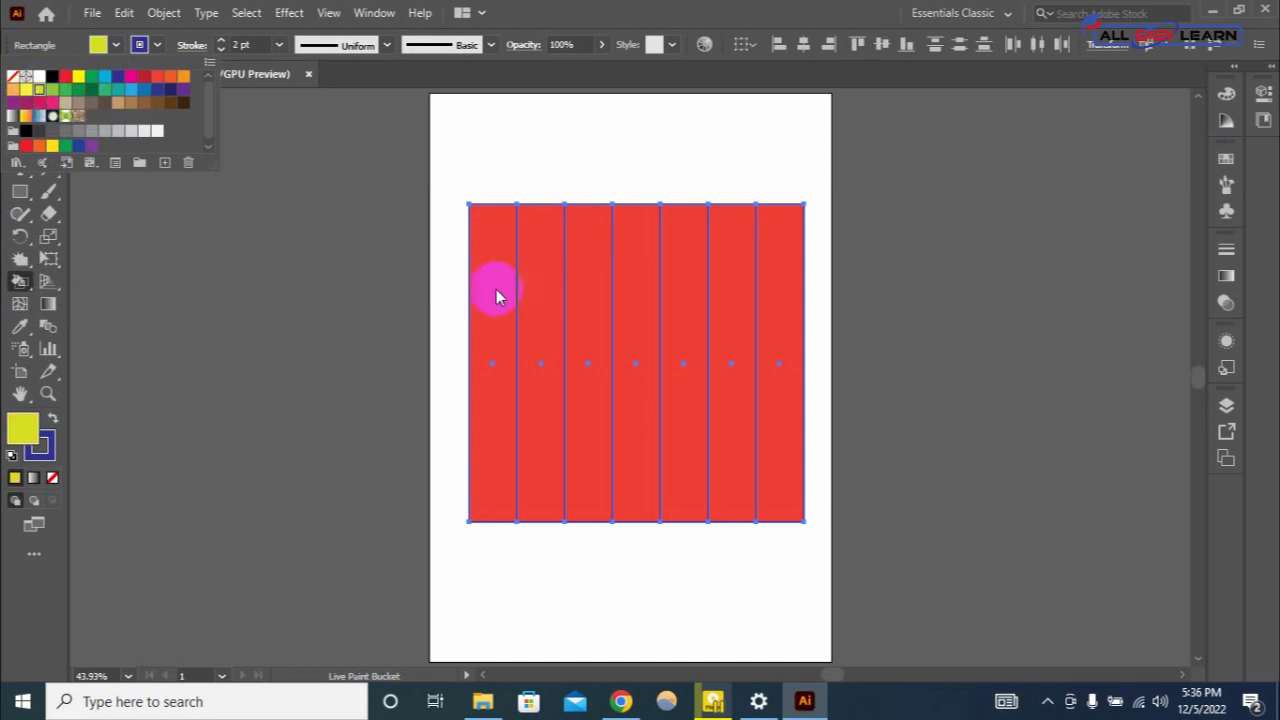
click(289, 238)
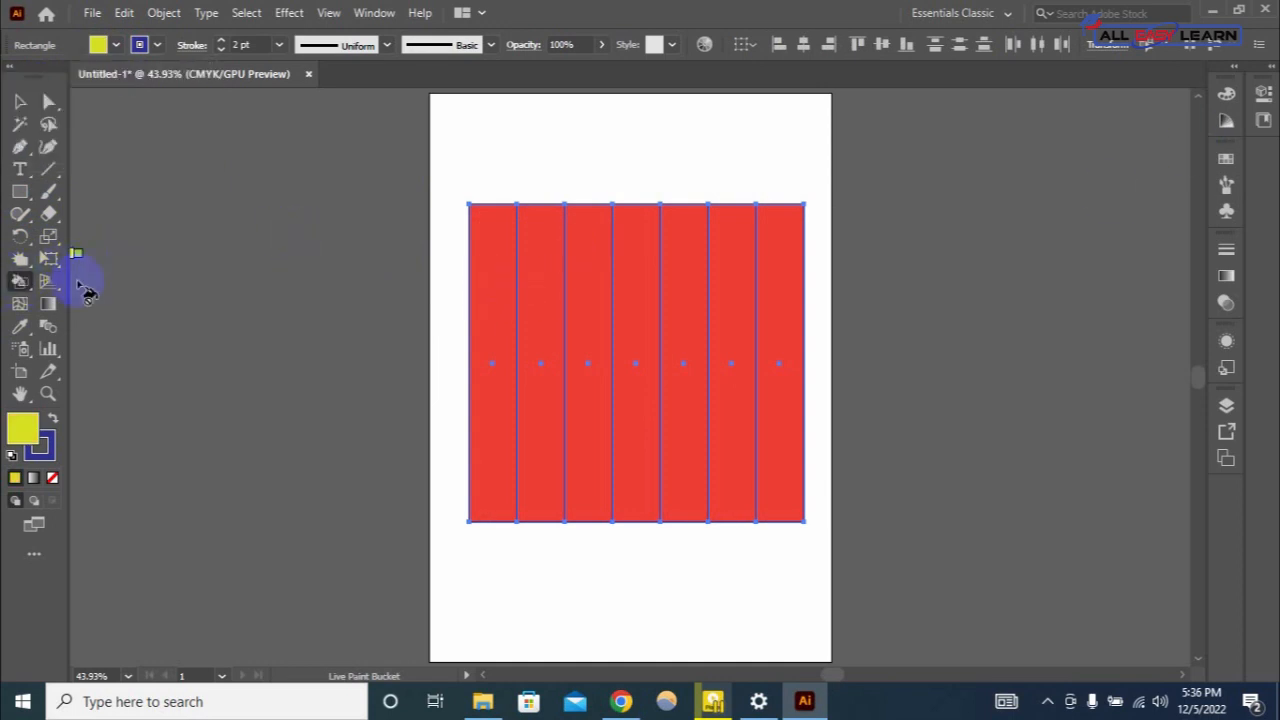
Paint the first three stripes yellow-green, green and teal with the Live Paint Bucket.
click(503, 302)
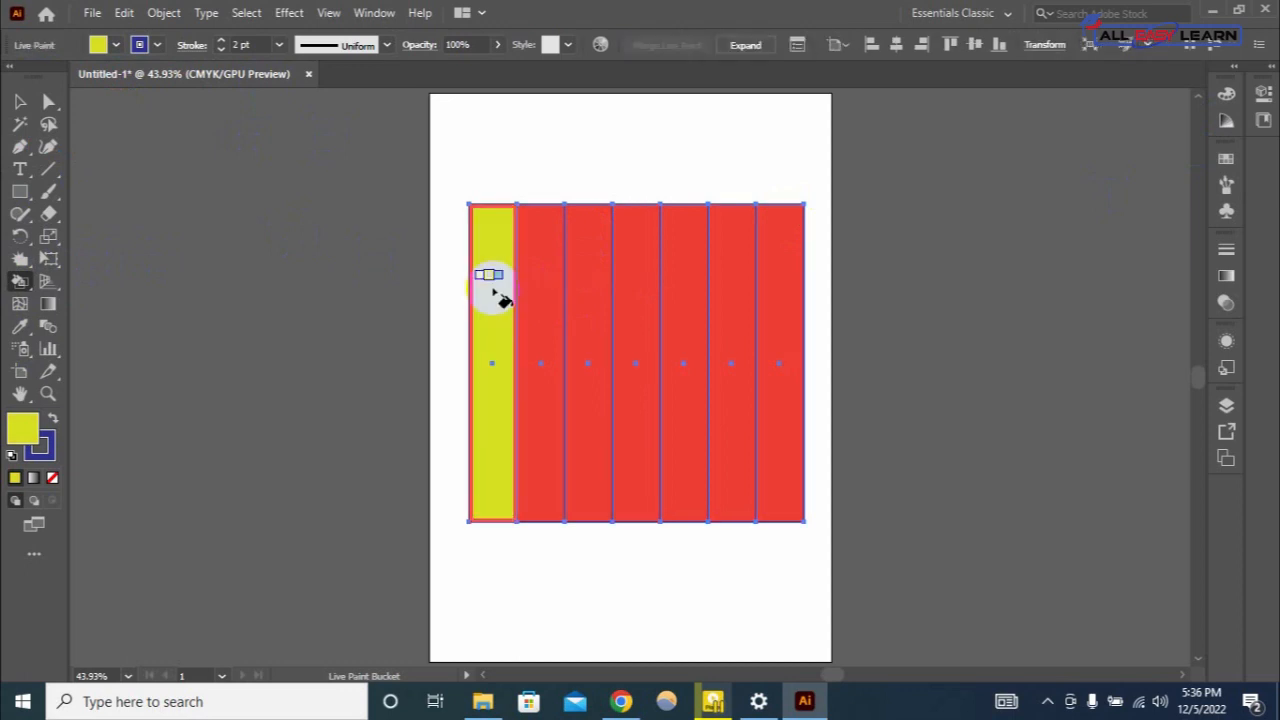
key(Right)
key(Right)
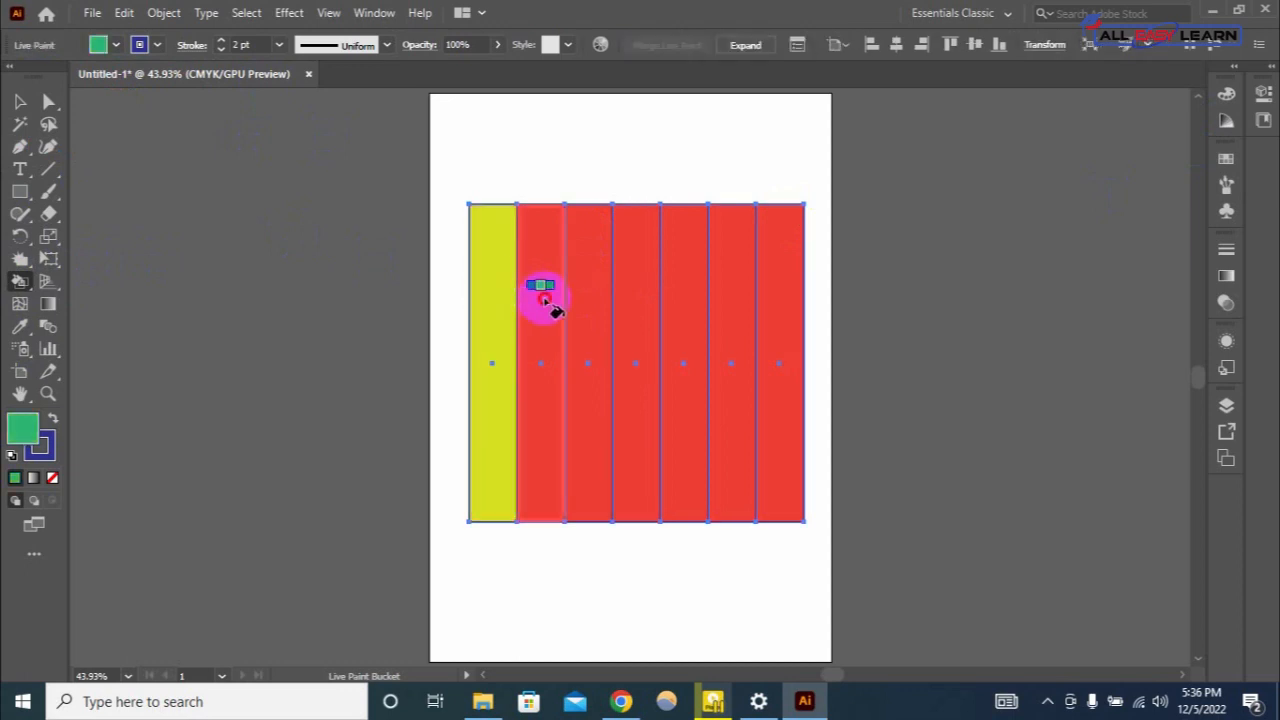
click(545, 298)
key(Right)
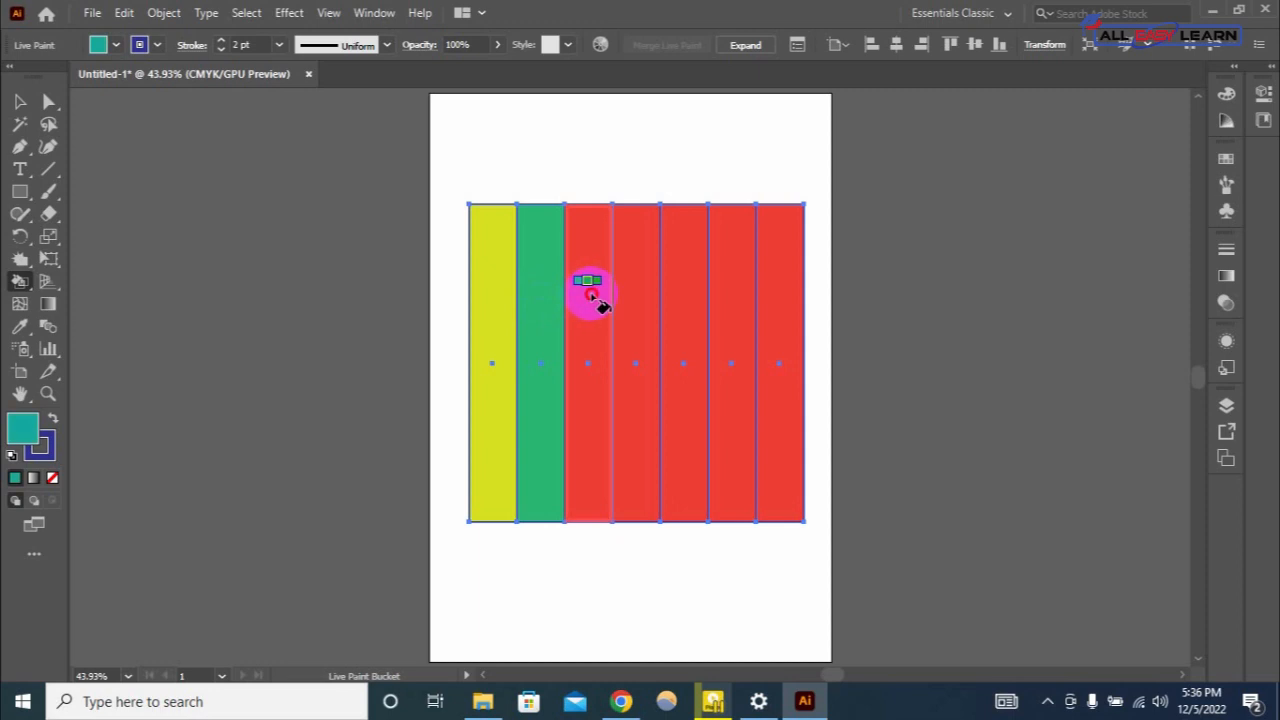
click(592, 296)
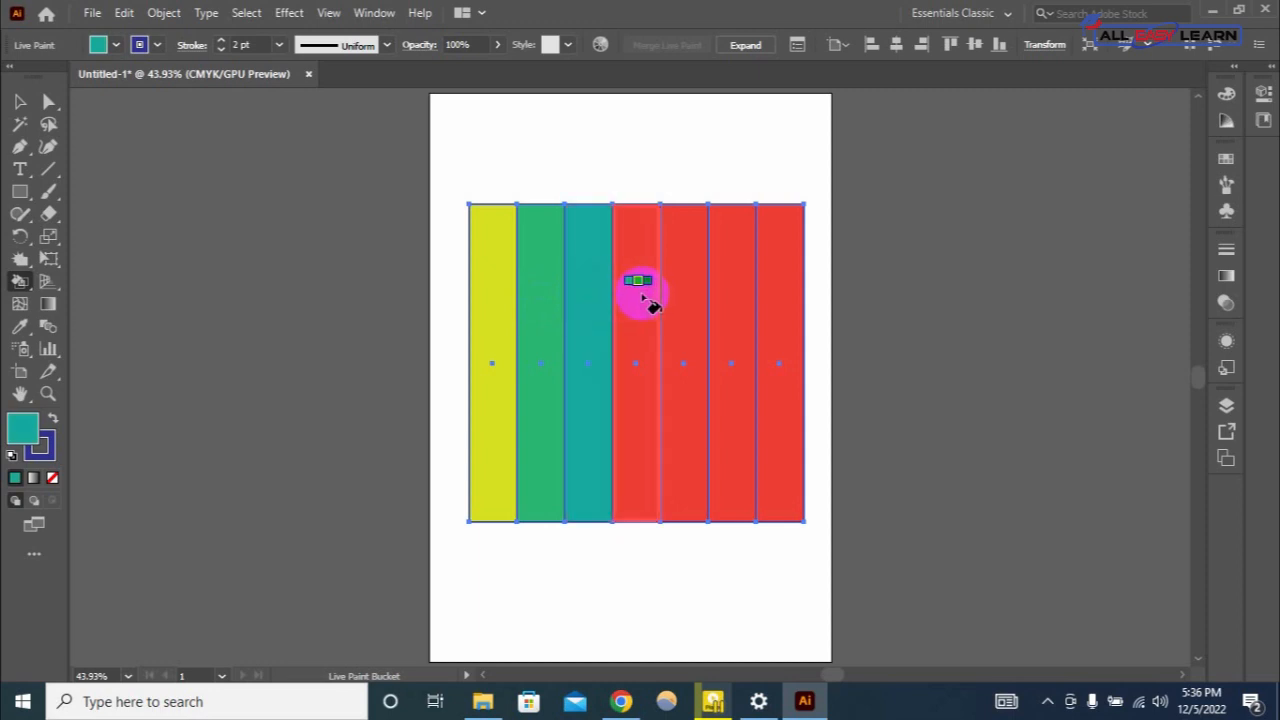
Paint the remaining four stripes light blue, medium blue, dark blue and navy, cycling through the swatches.
click(645, 298)
key(Right)
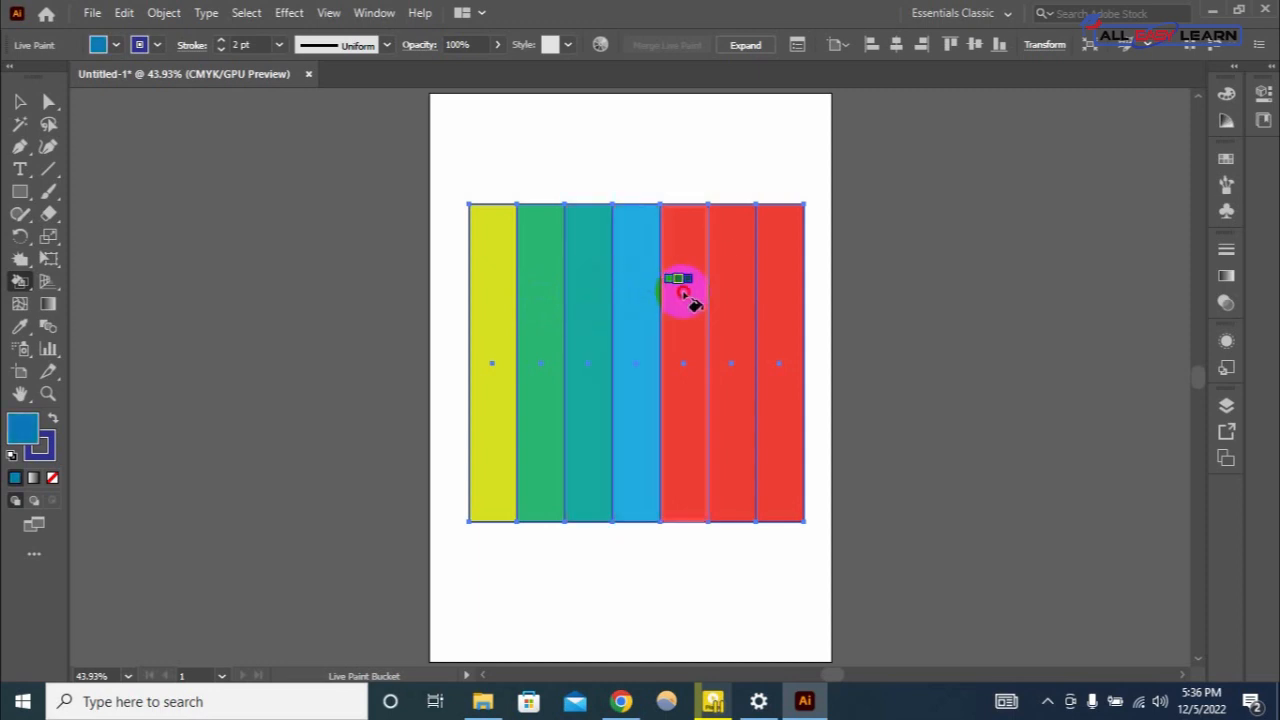
click(688, 296)
key(Right)
click(740, 298)
key(Right)
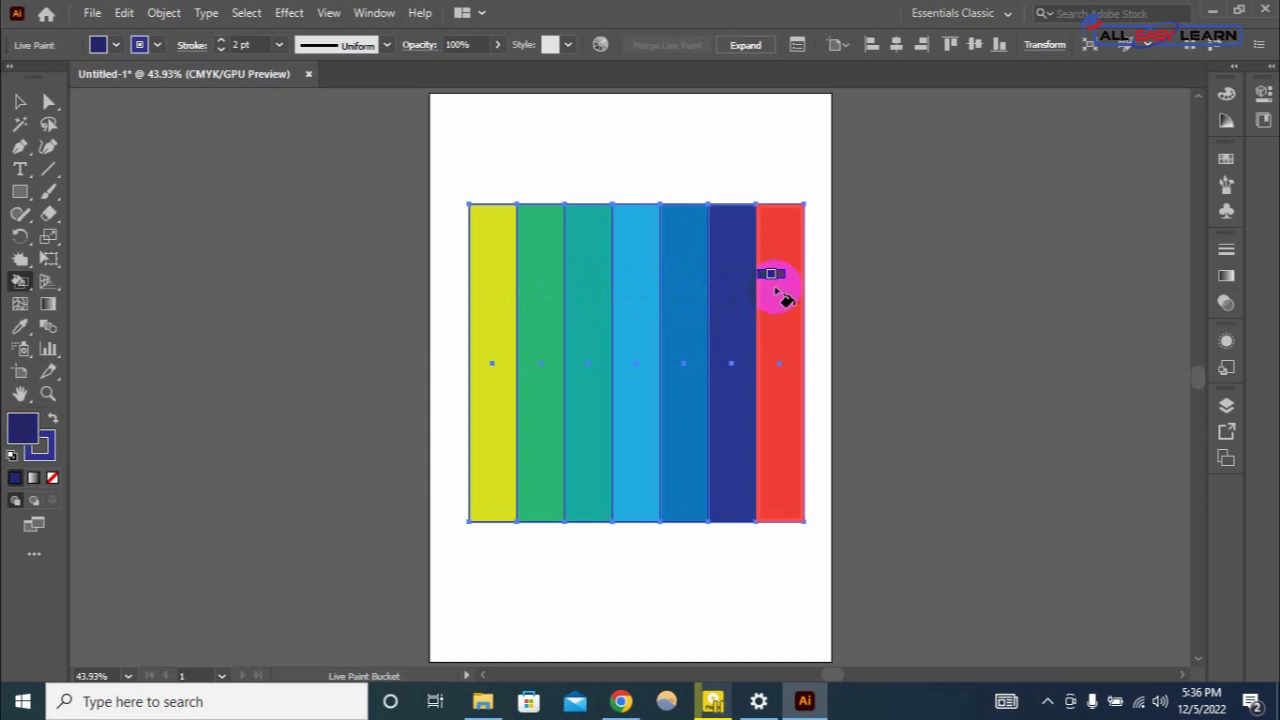
click(780, 292)
Delete the painted stripes from the artboard.
click(114, 46)
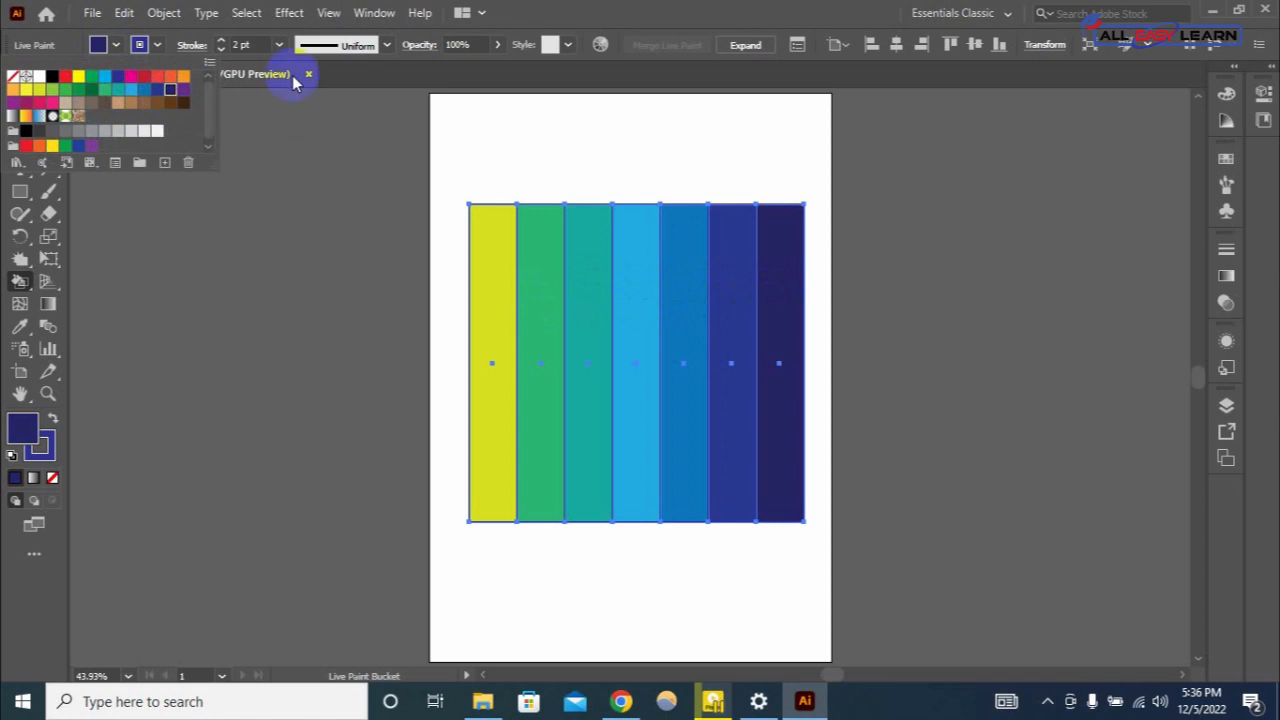
click(338, 129)
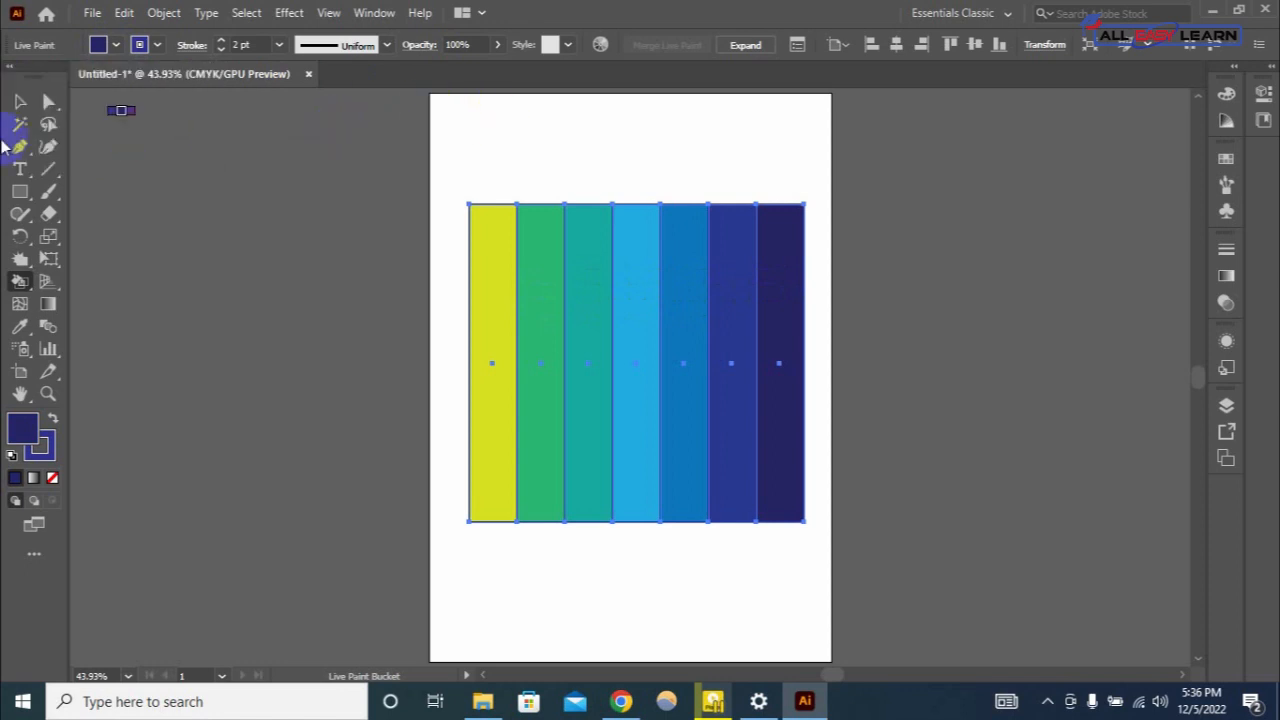
click(20, 102)
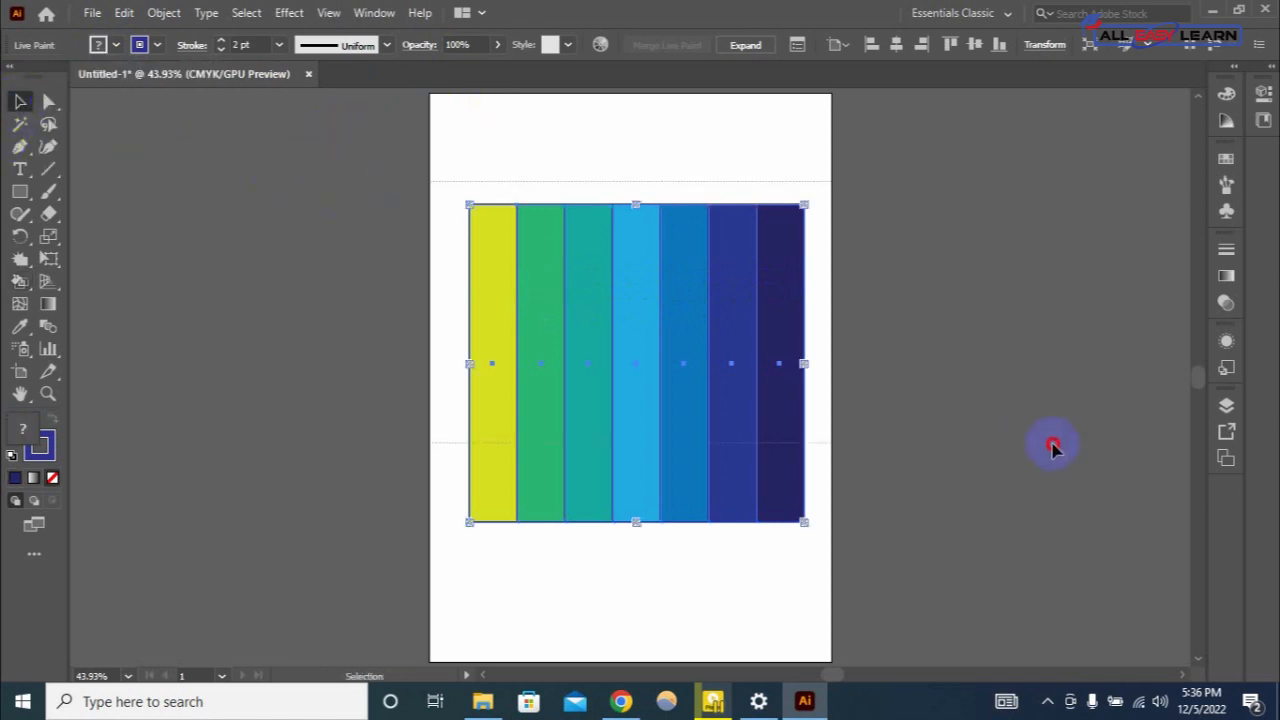
key(Delete)
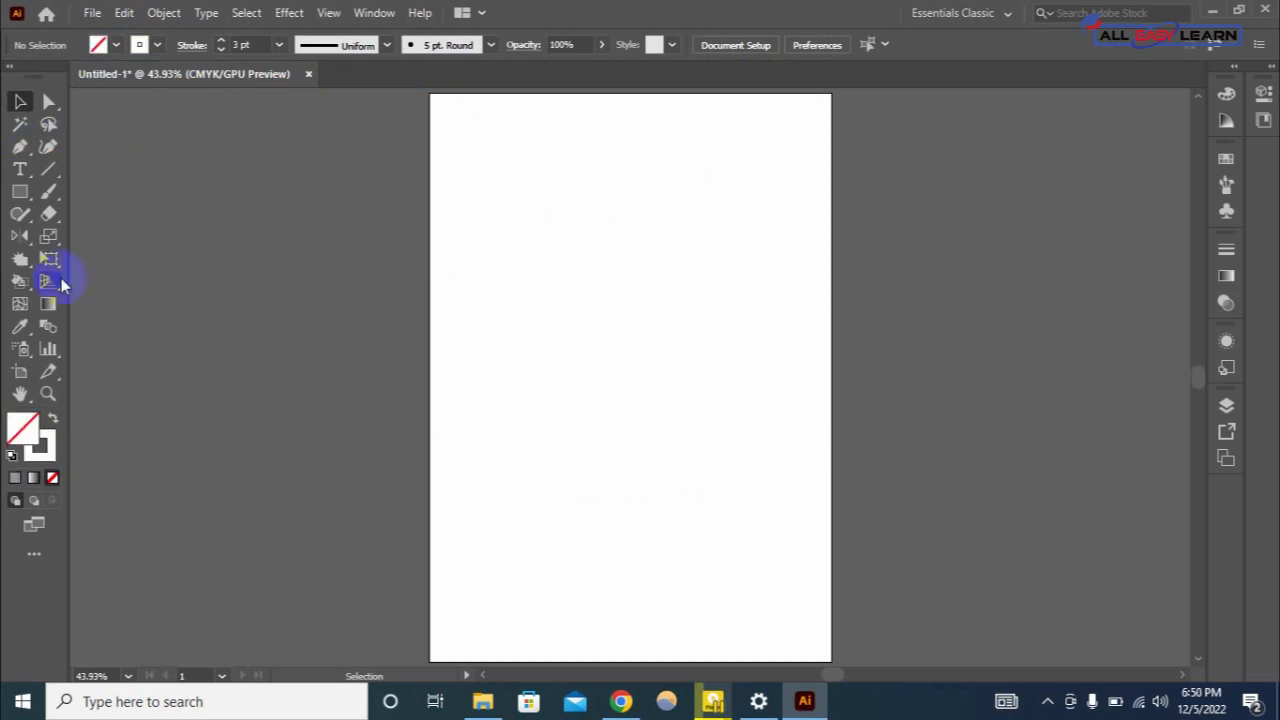
Display the two-point perspective grid with the Perspective Grid tool and make the left grid the active plane.
click(45, 280)
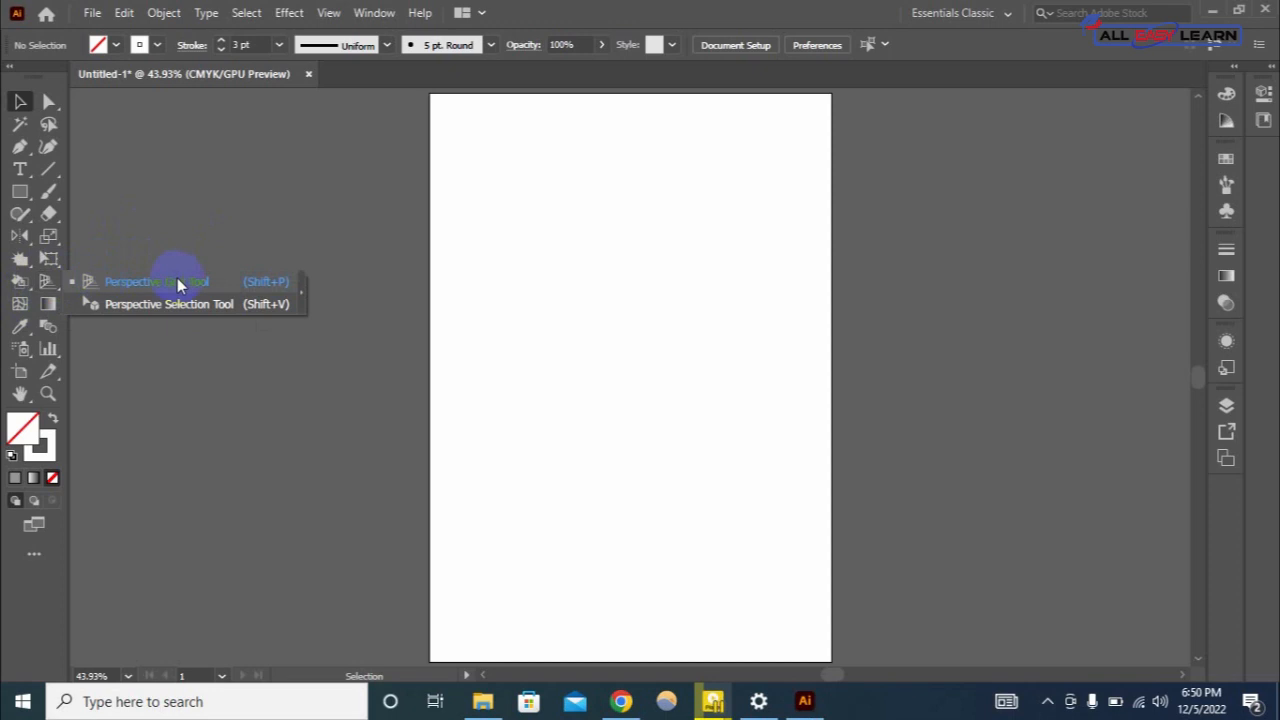
click(177, 281)
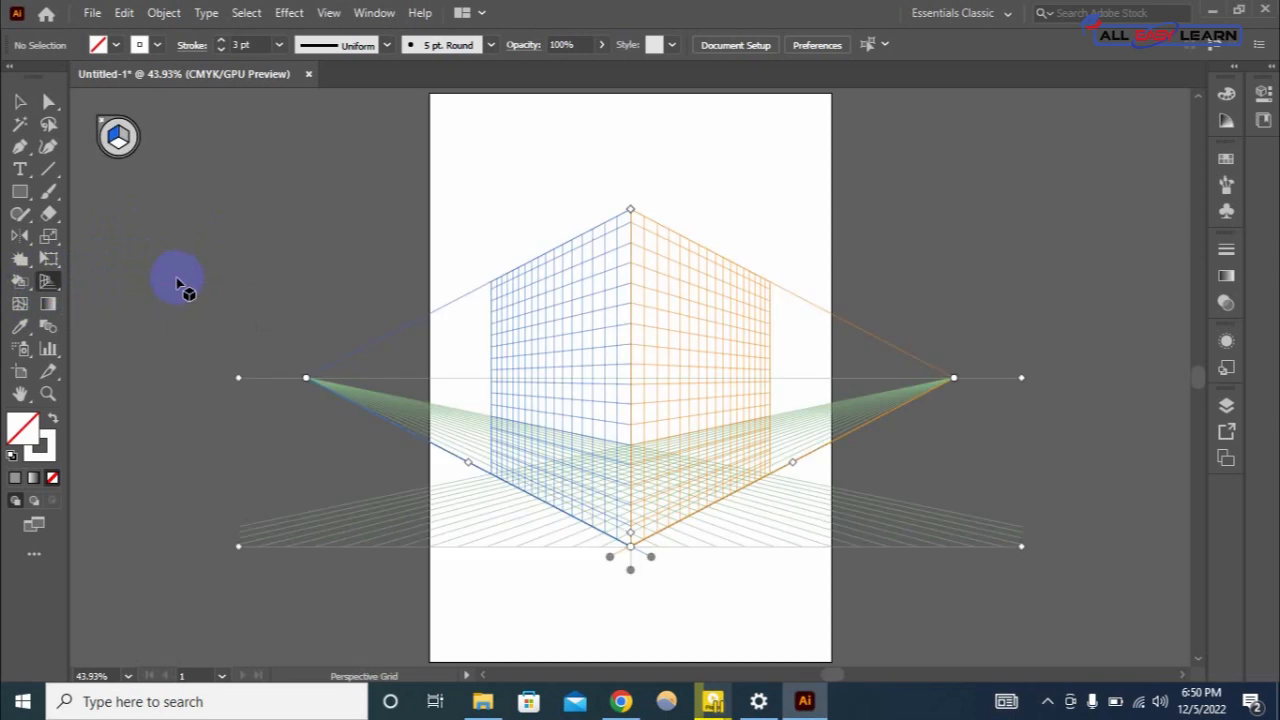
click(118, 138)
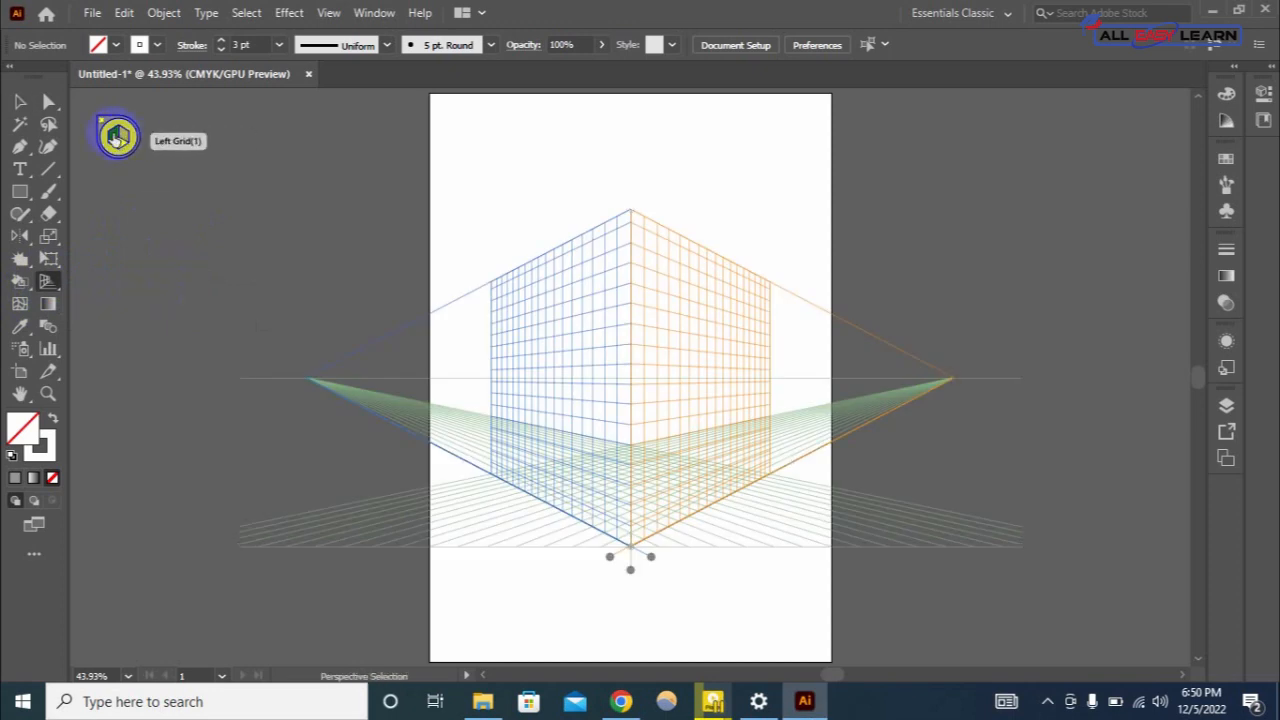
click(124, 140)
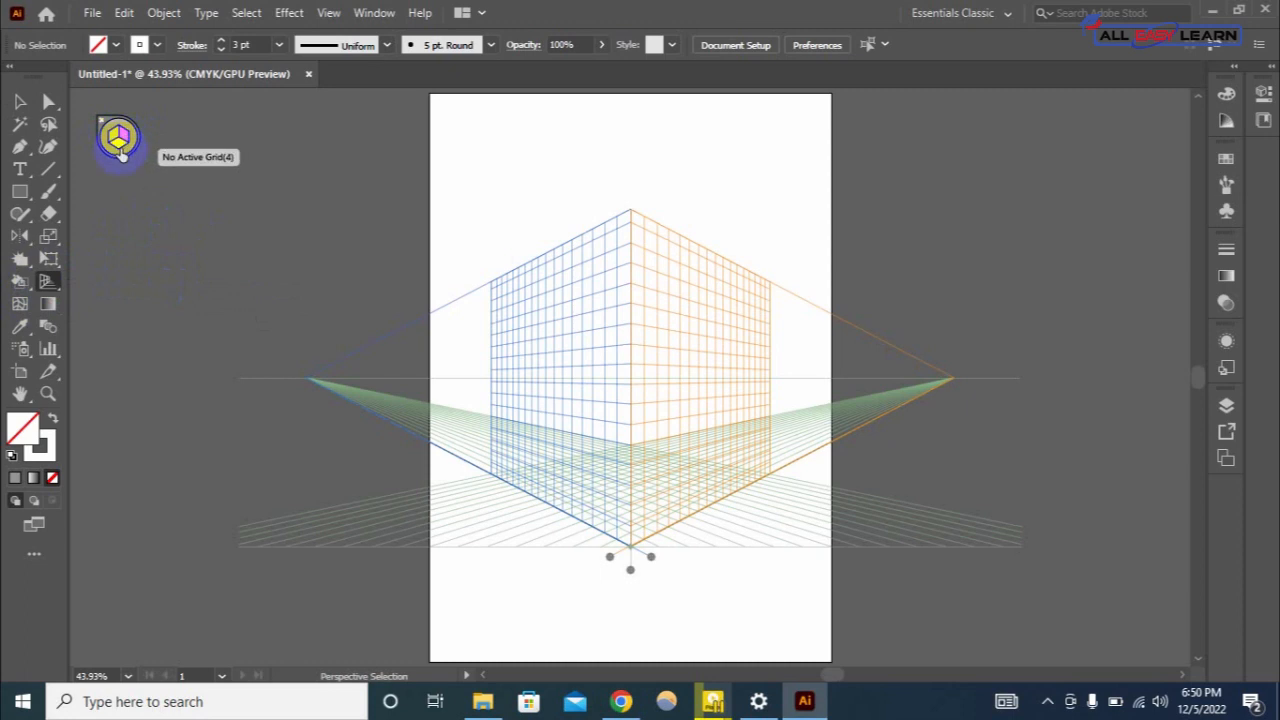
click(117, 144)
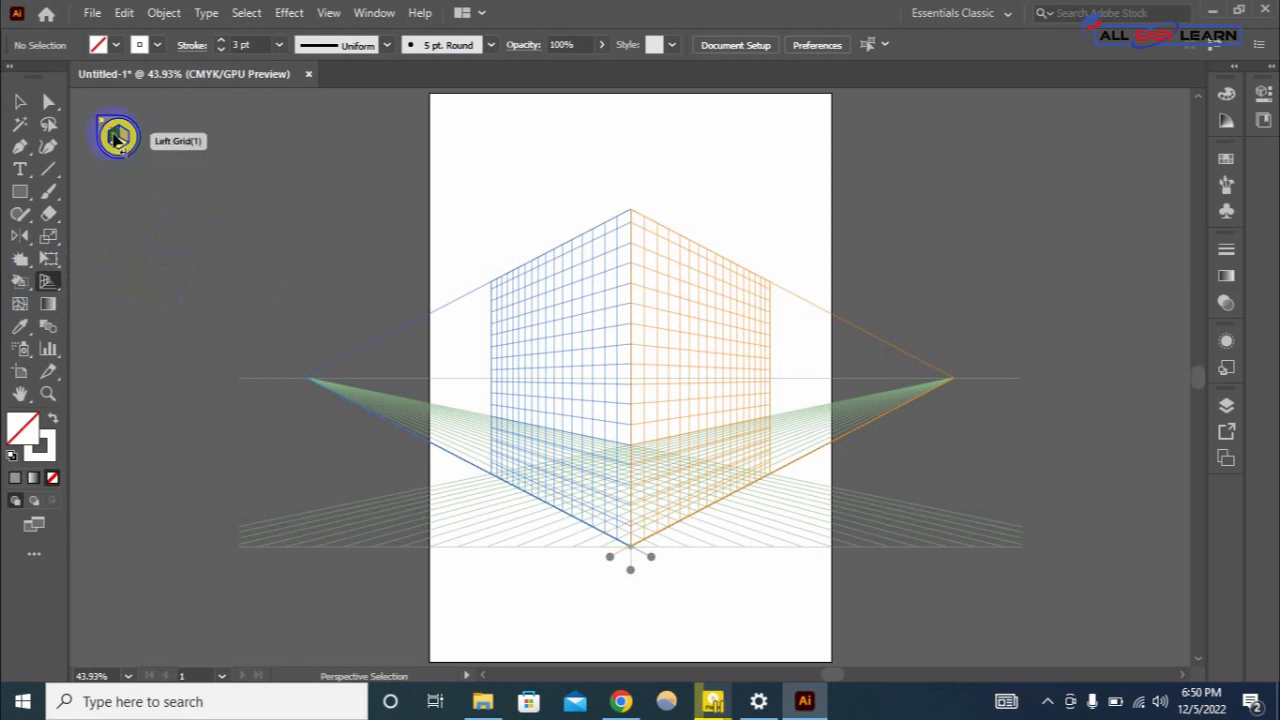
Draw a rectangle covering the perspective grid's left plane, with a green fill and no stroke.
click(20, 191)
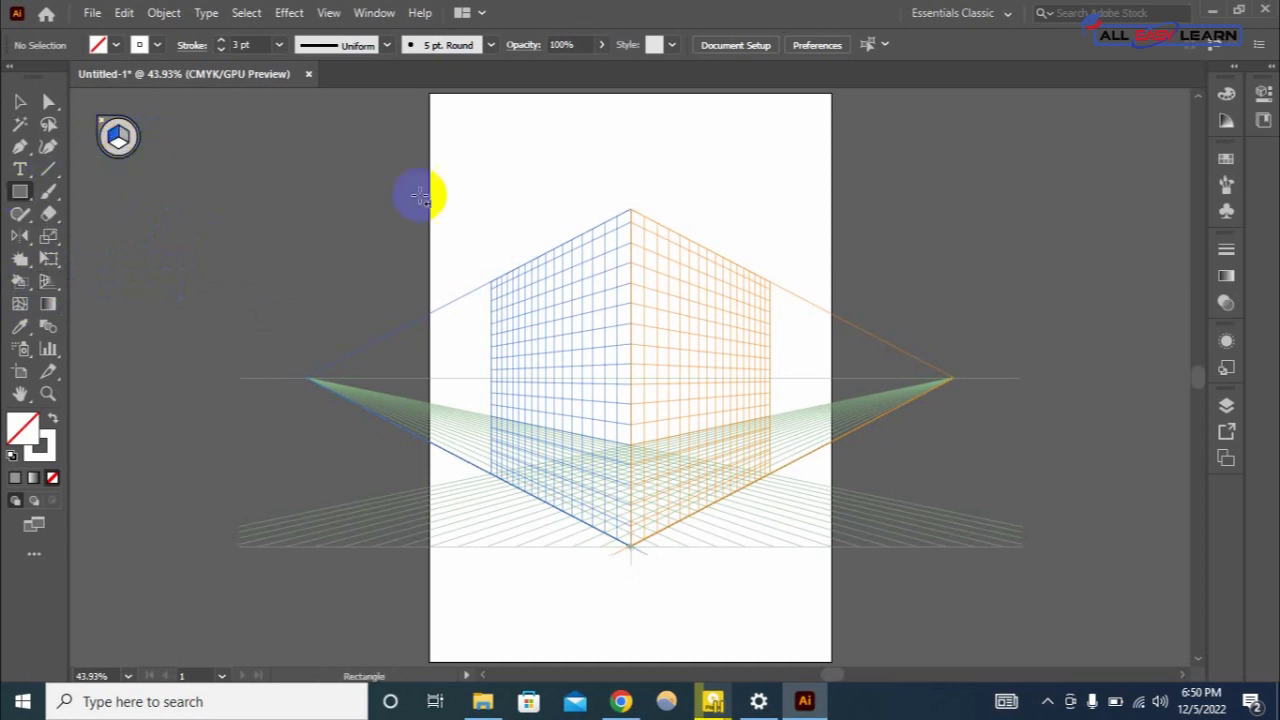
drag(491, 283, 631, 550)
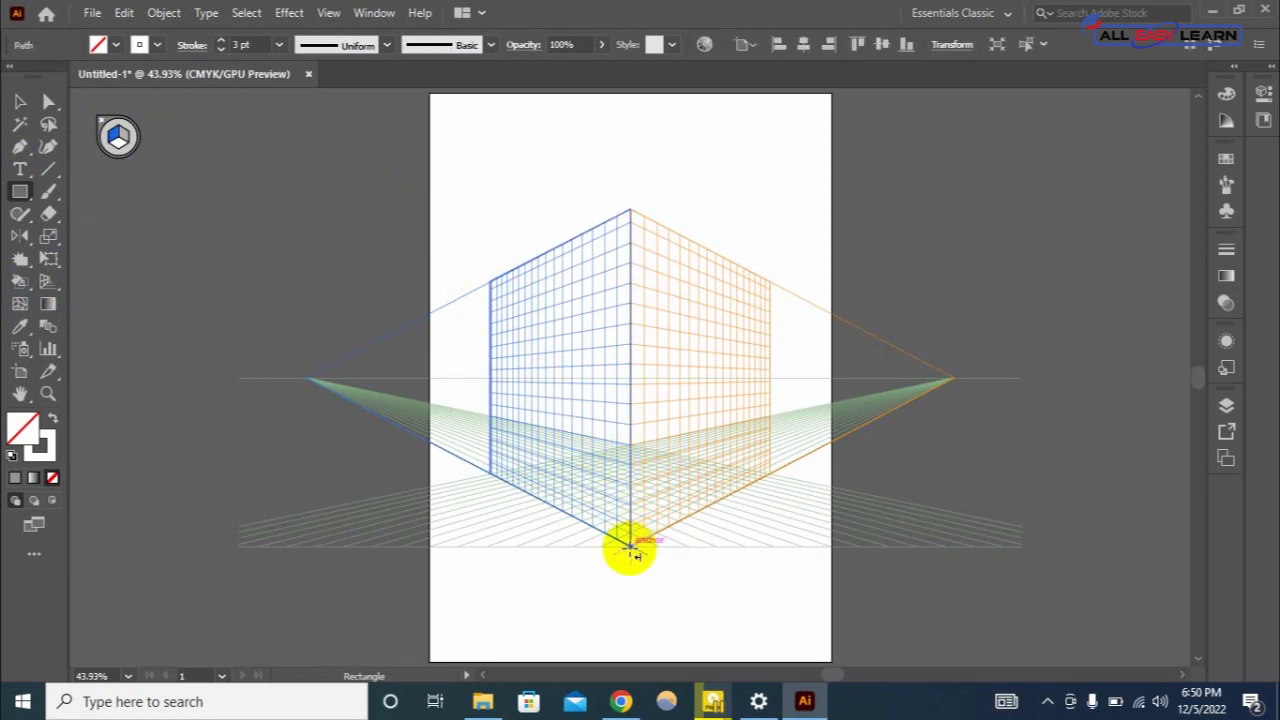
click(99, 44)
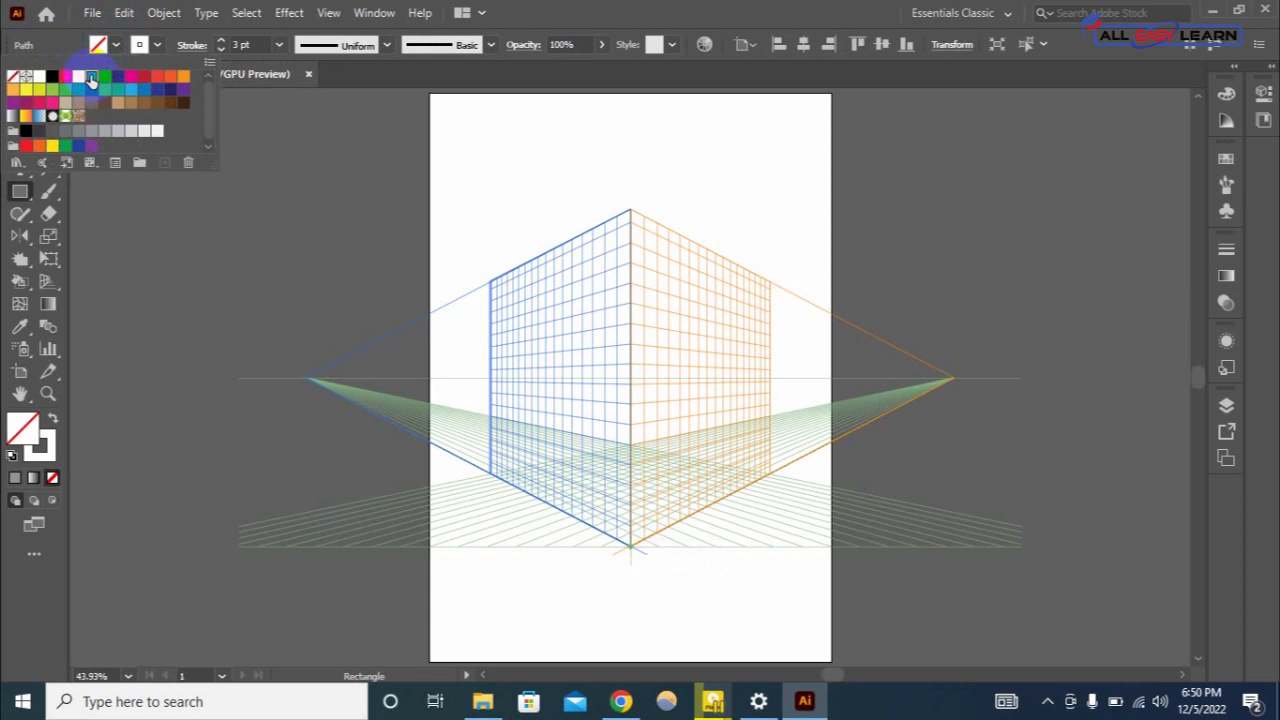
click(91, 76)
click(347, 99)
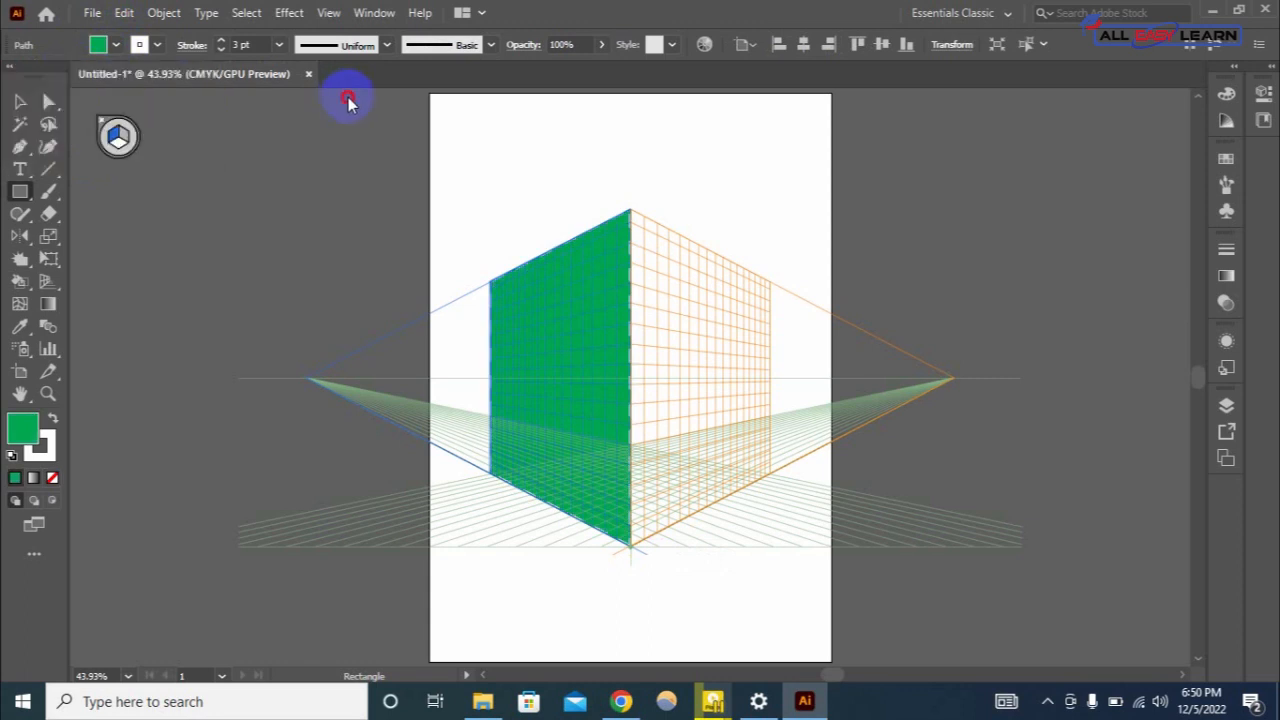
click(157, 46)
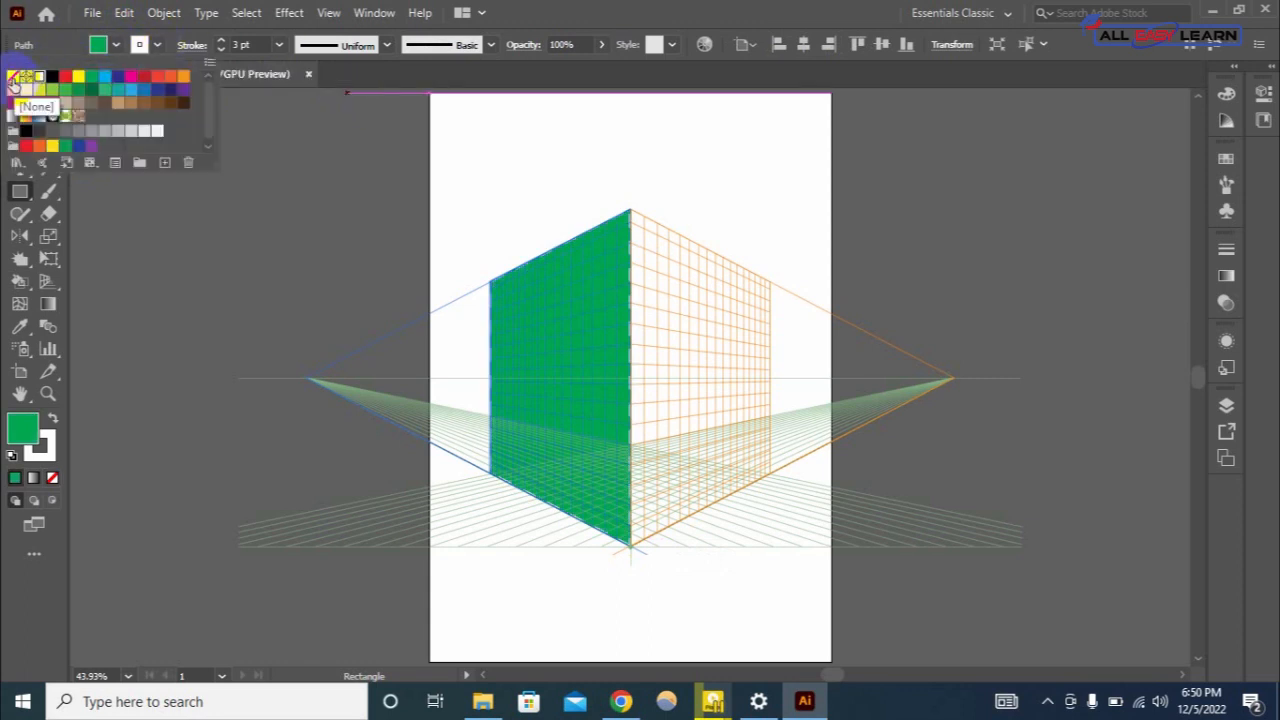
click(13, 76)
click(379, 124)
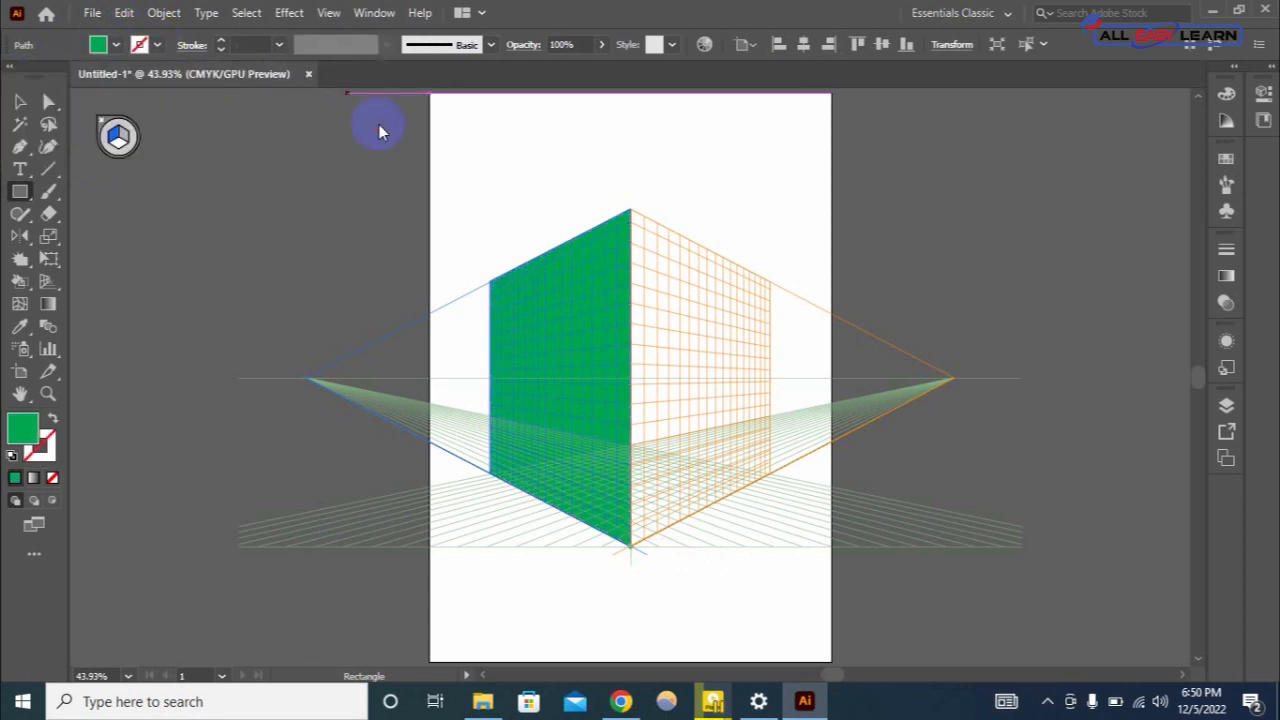
Activate the right grid plane, draw a rectangle covering it and fill it with dark red.
click(125, 134)
click(19, 191)
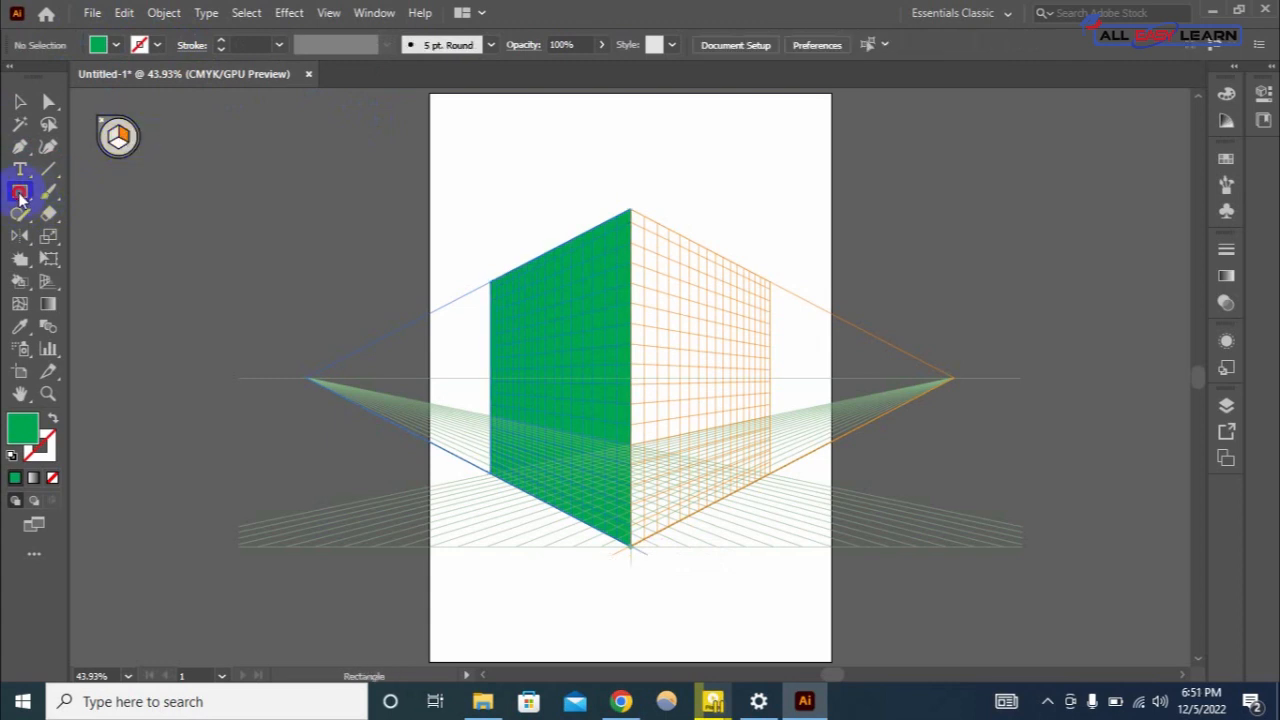
drag(632, 211, 766, 466)
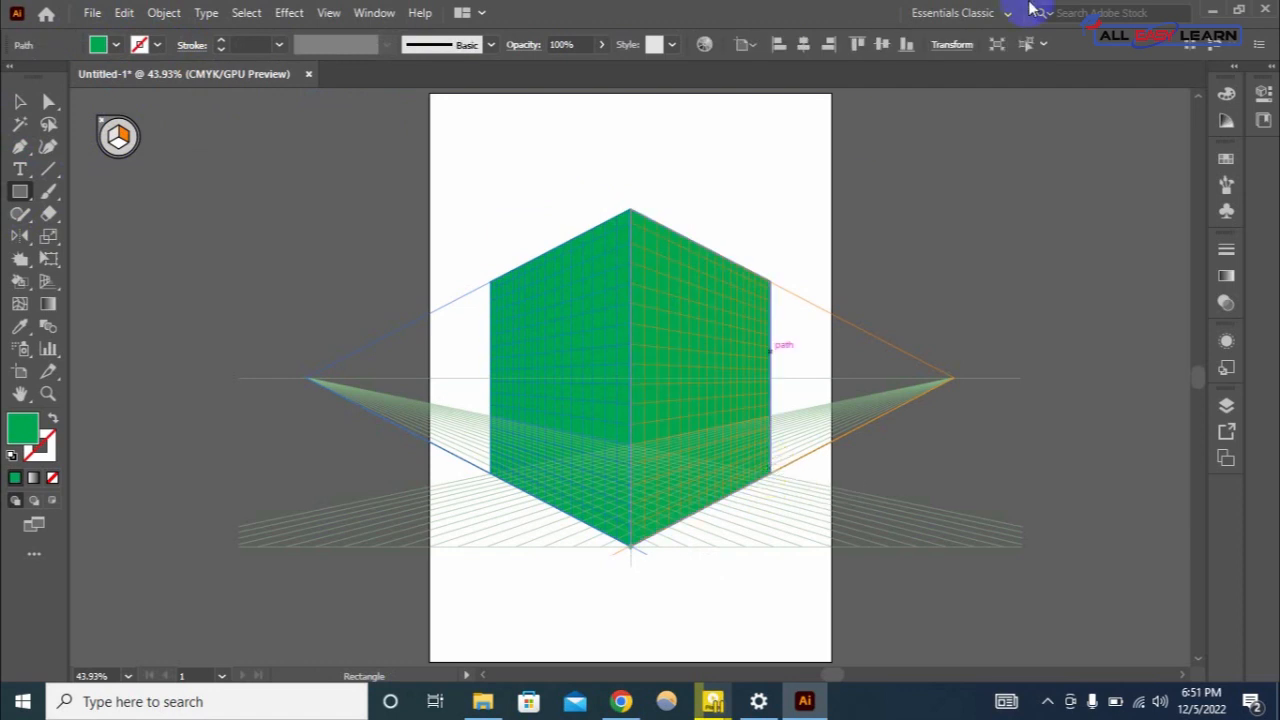
click(116, 44)
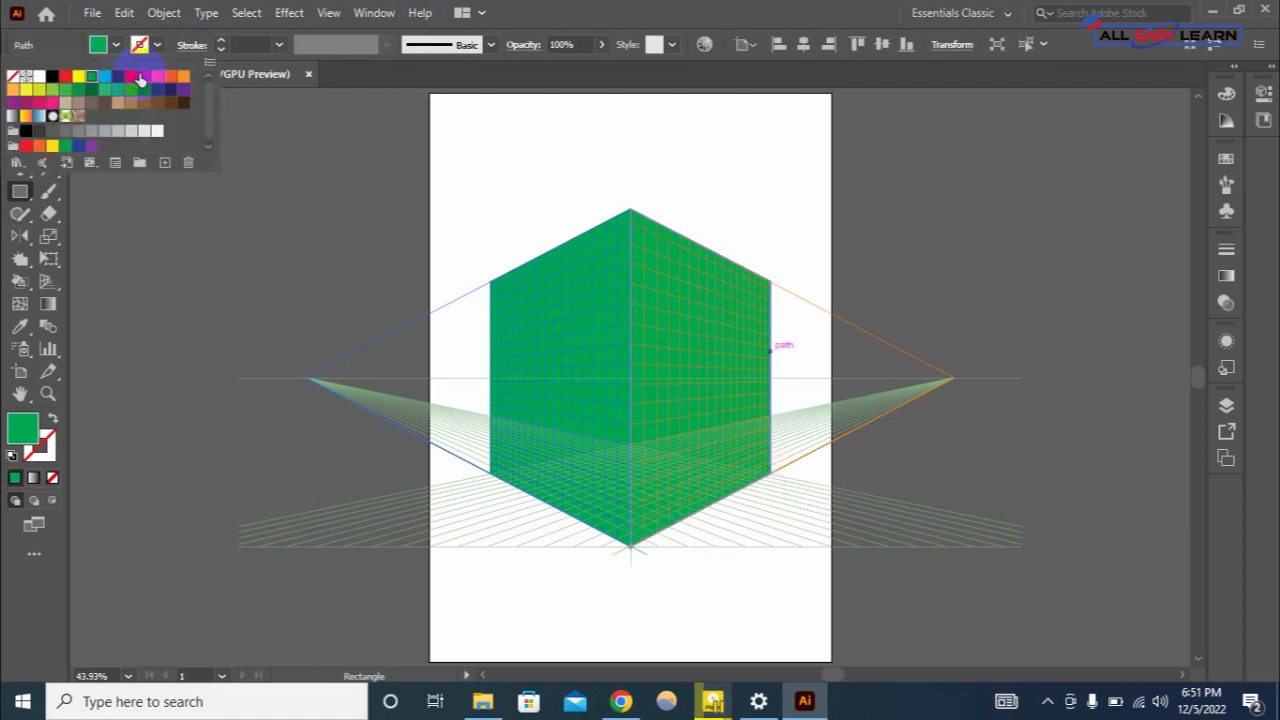
click(144, 76)
click(344, 163)
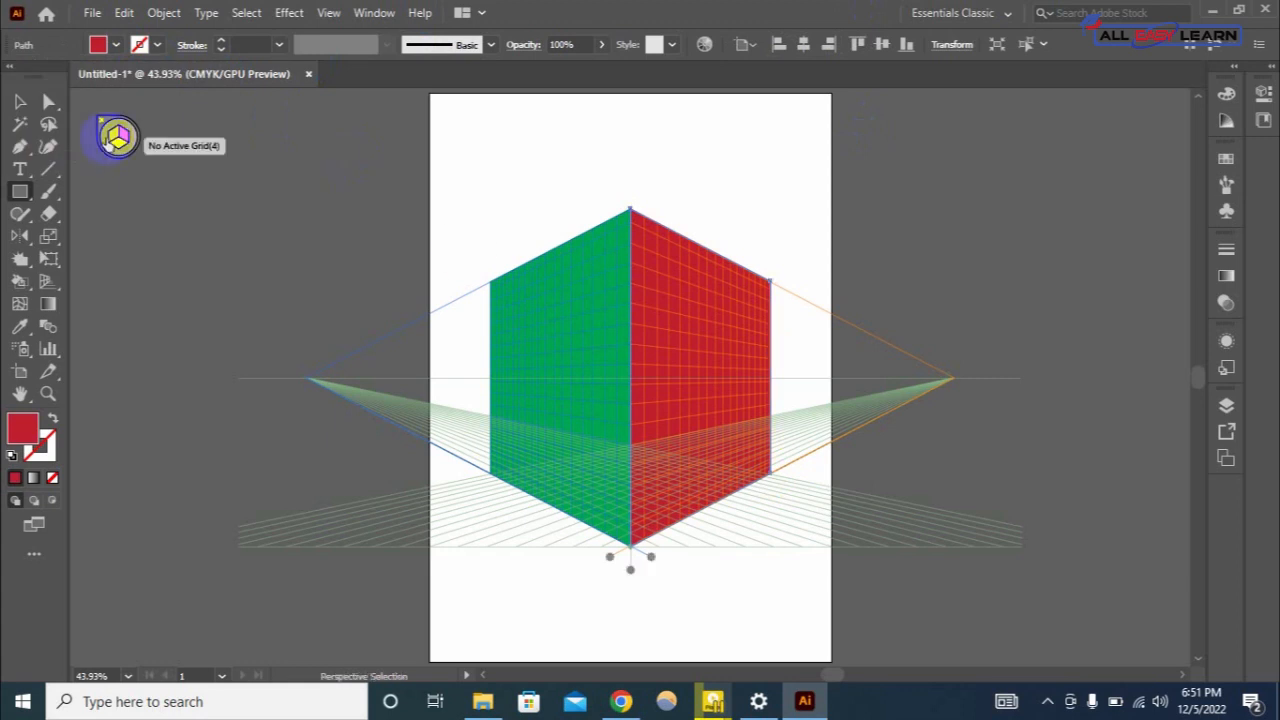
Activate the horizontal grid plane, draw a dark red floor rectangle between the two walls and deselect it.
click(124, 147)
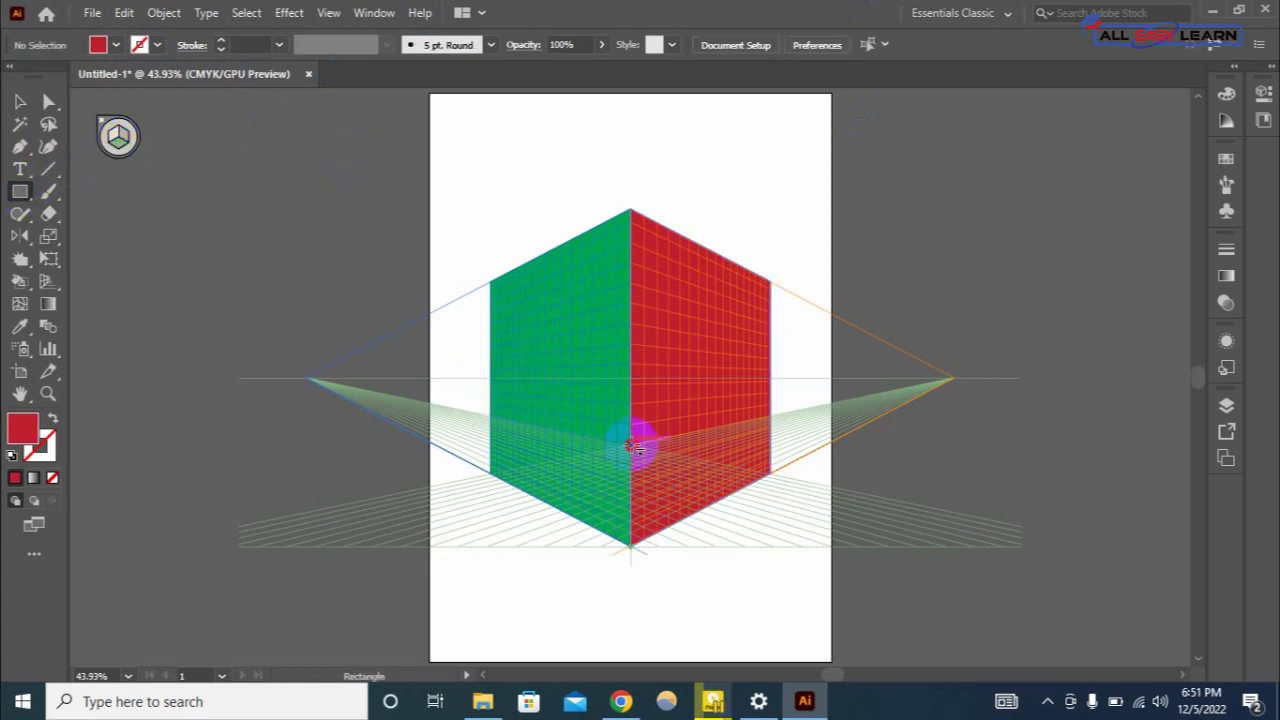
drag(634, 447, 634, 550)
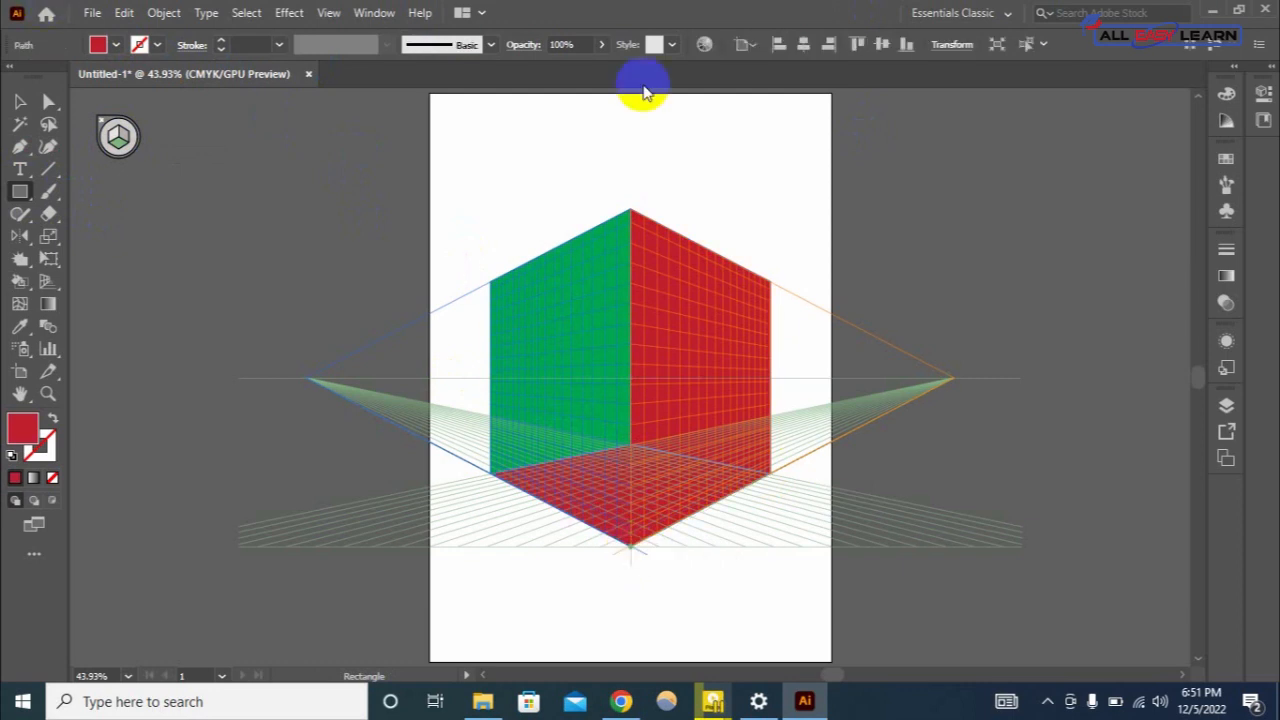
click(19, 102)
click(450, 182)
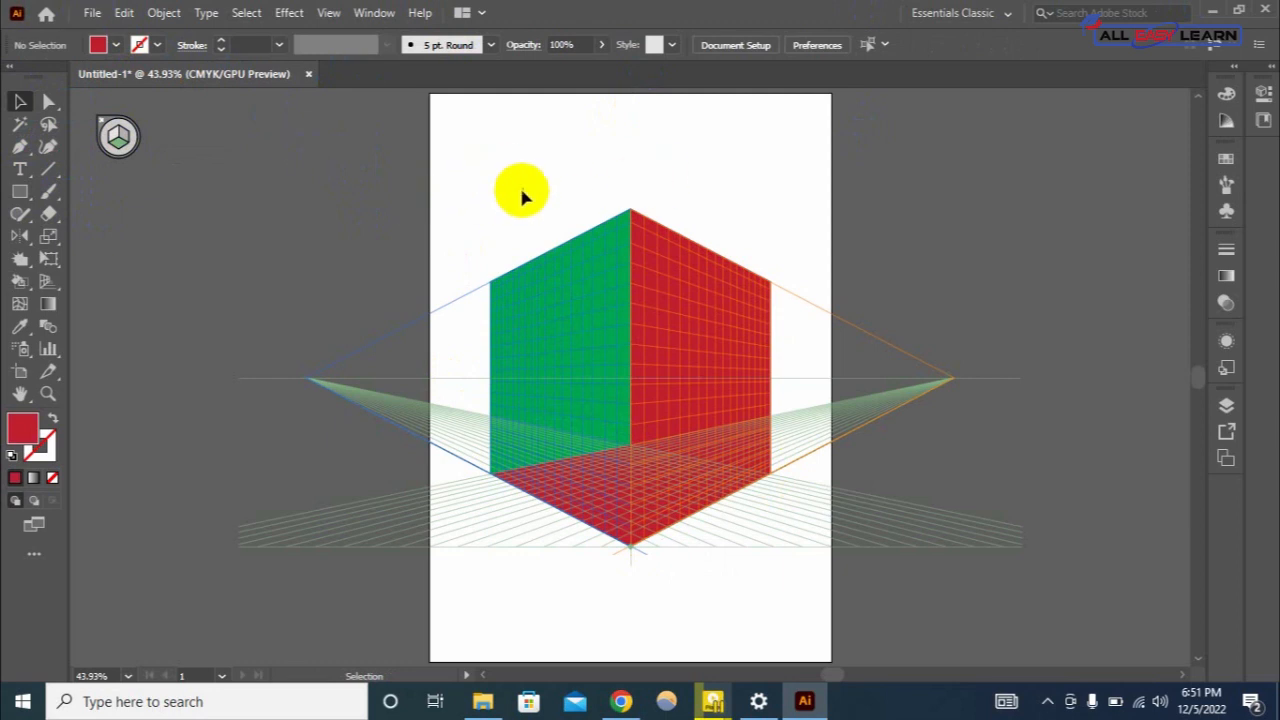
Hide the perspective grid and select all three perspective faces together.
drag(467, 220, 874, 436)
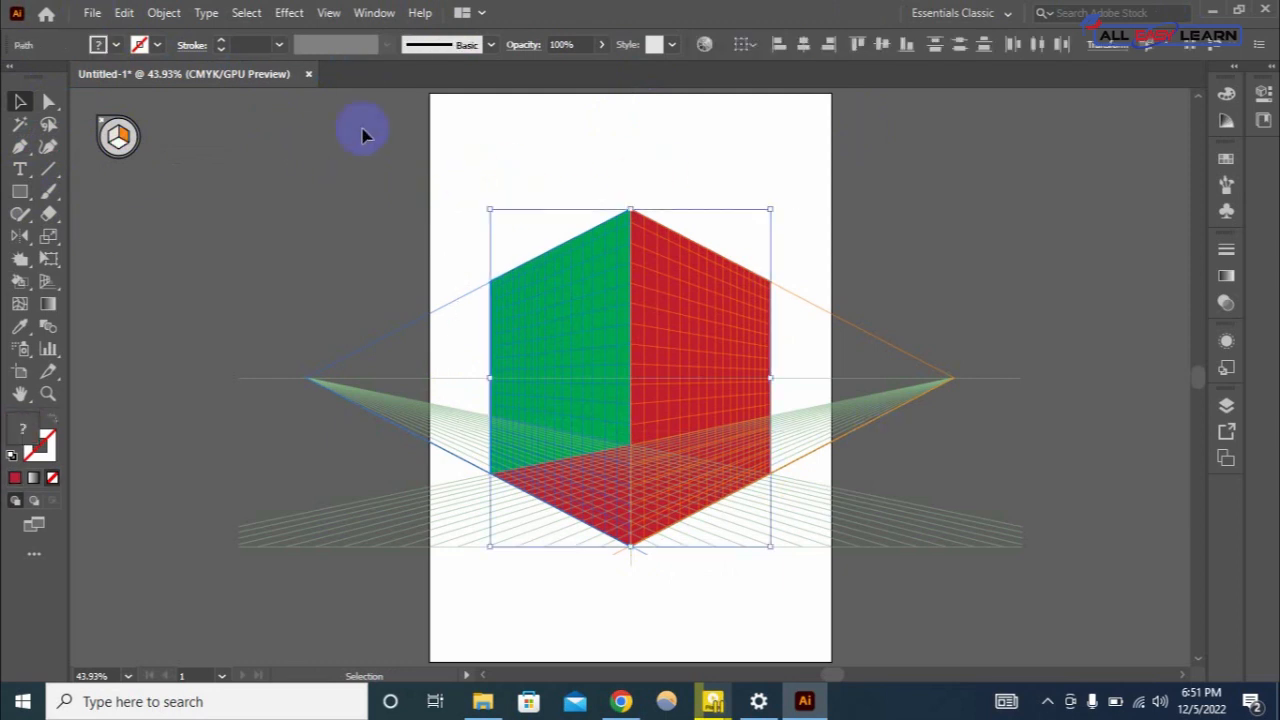
drag(451, 180, 825, 565)
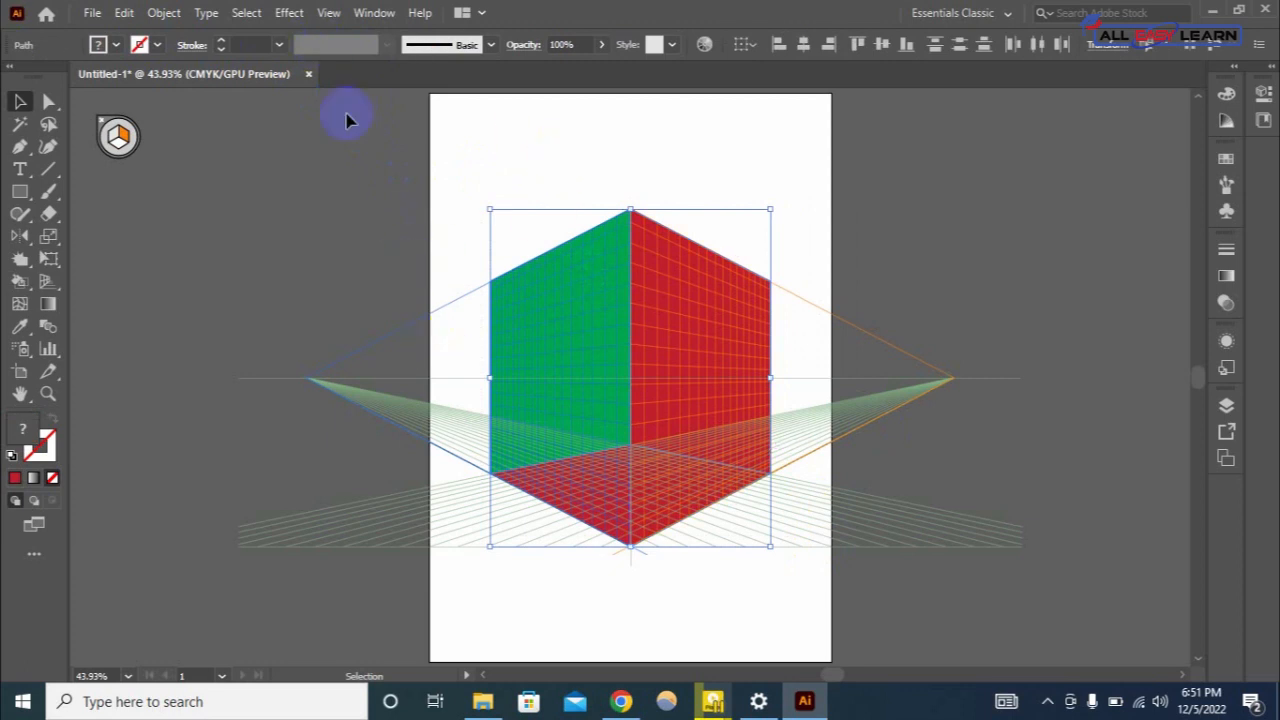
click(329, 13)
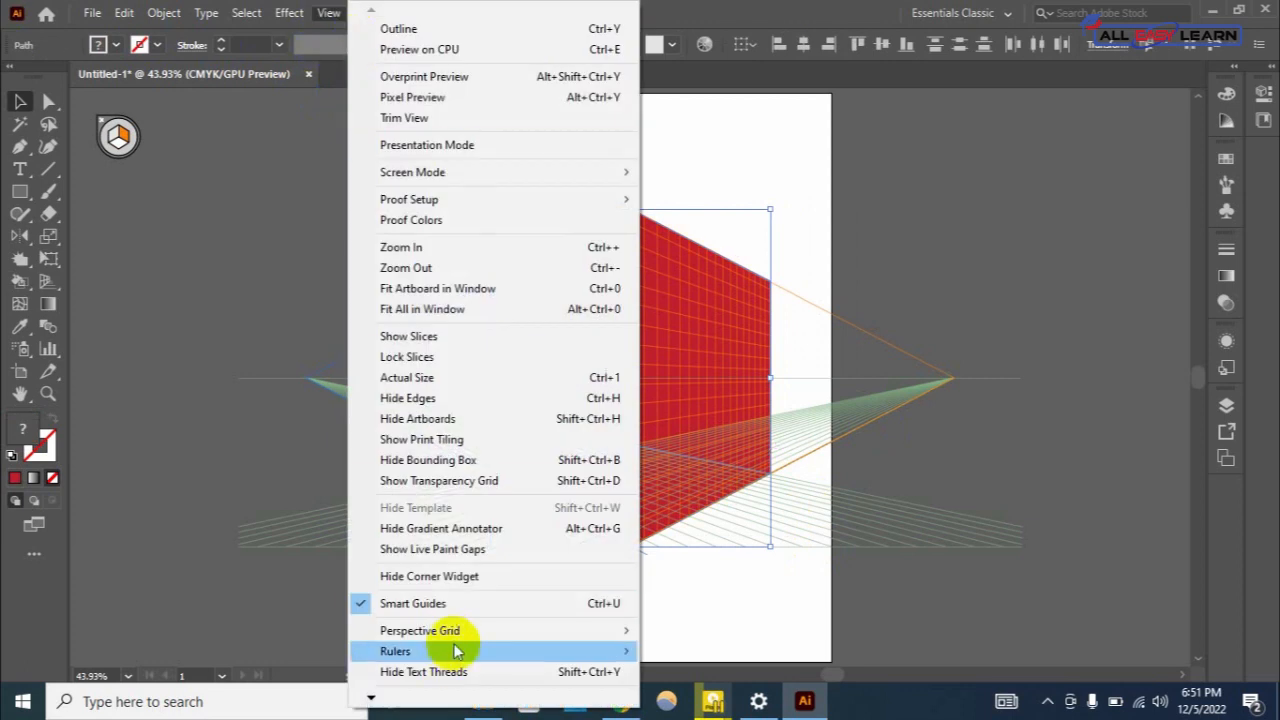
mouse_move(457, 630)
click(740, 424)
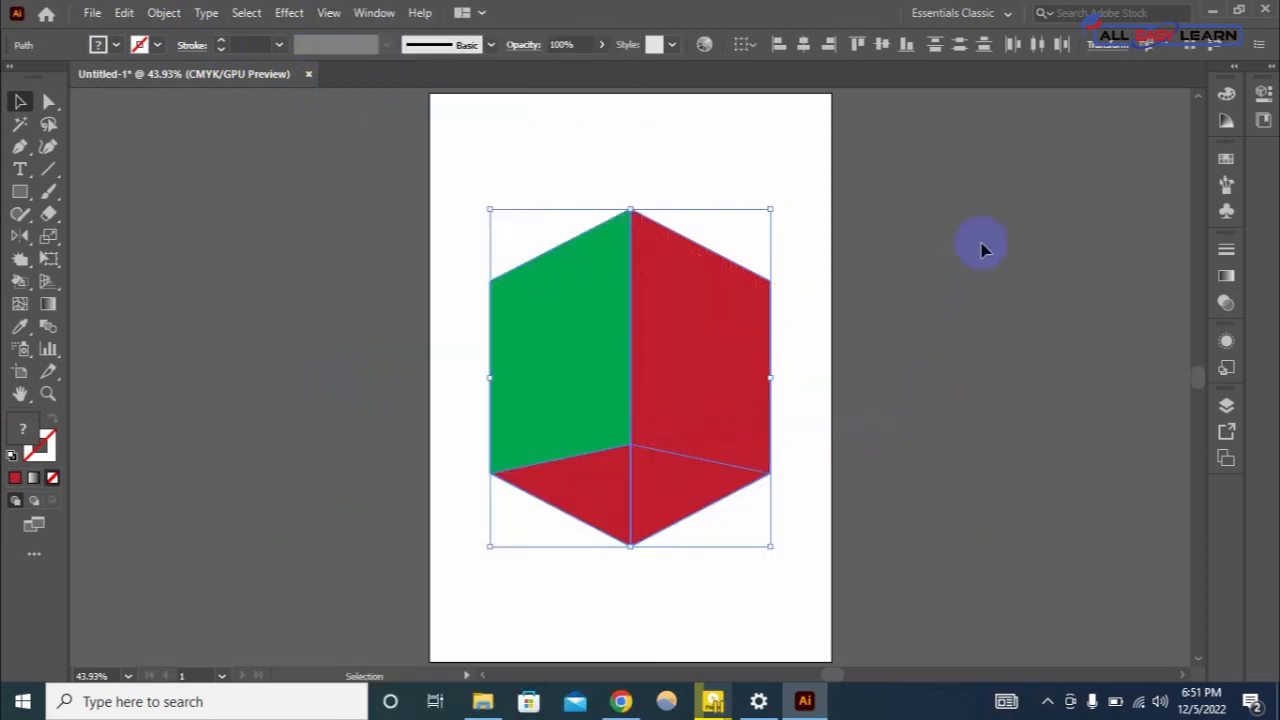
click(980, 246)
drag(436, 233, 830, 572)
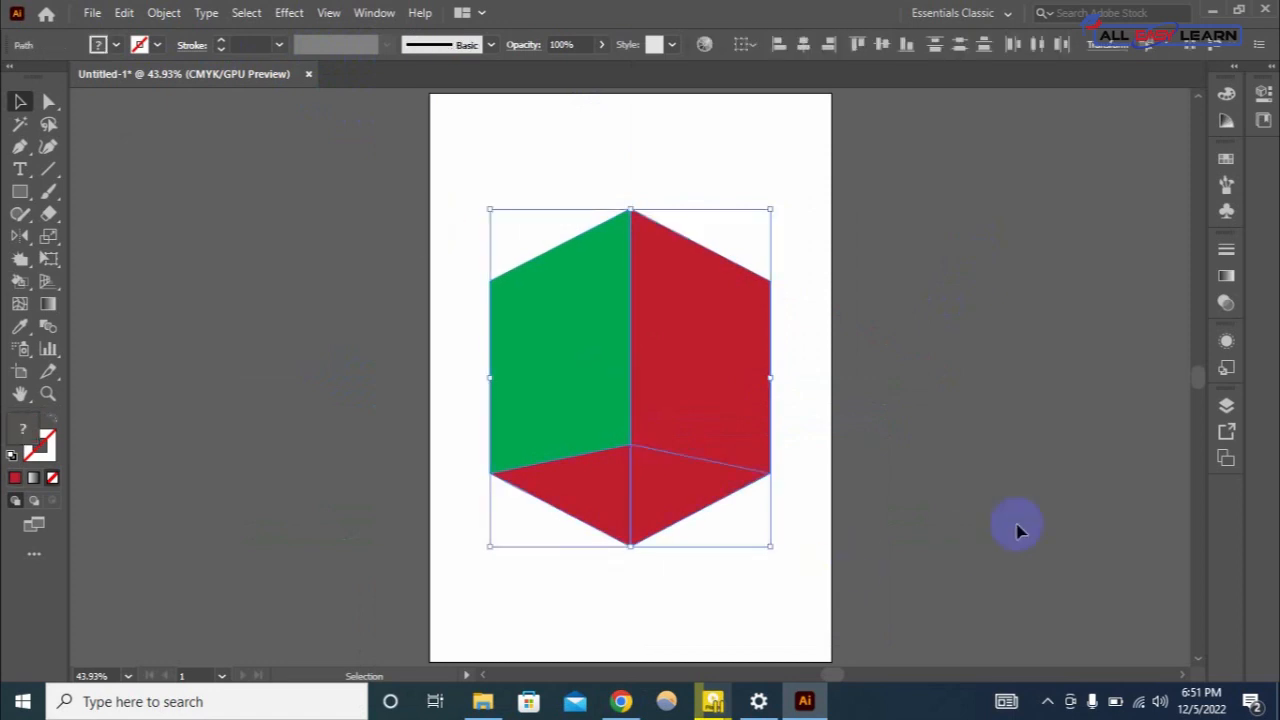